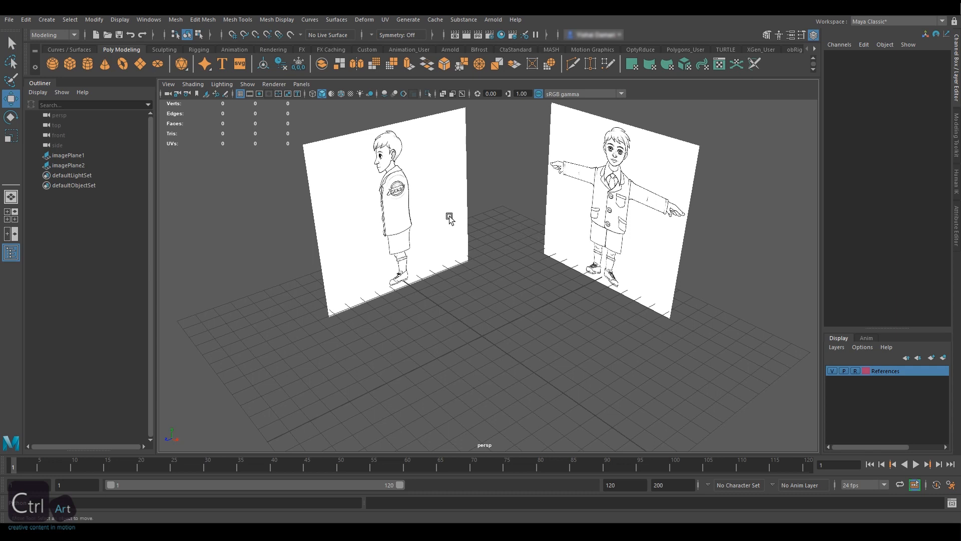
Step: Create a polygon cylinder at the origin and set its axis subdivisions to 8
left_click(91, 62)
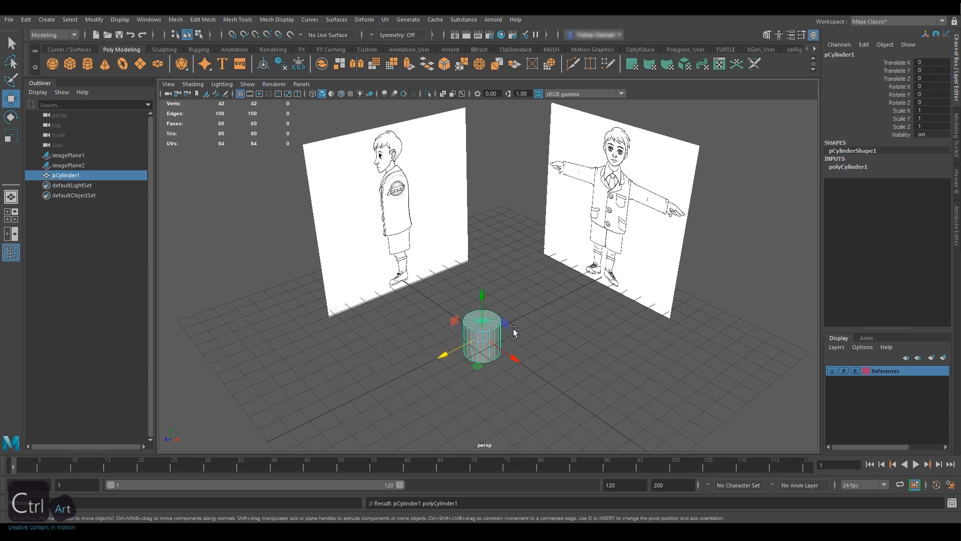
left_click_drag(510, 314, 509, 310, "alt")
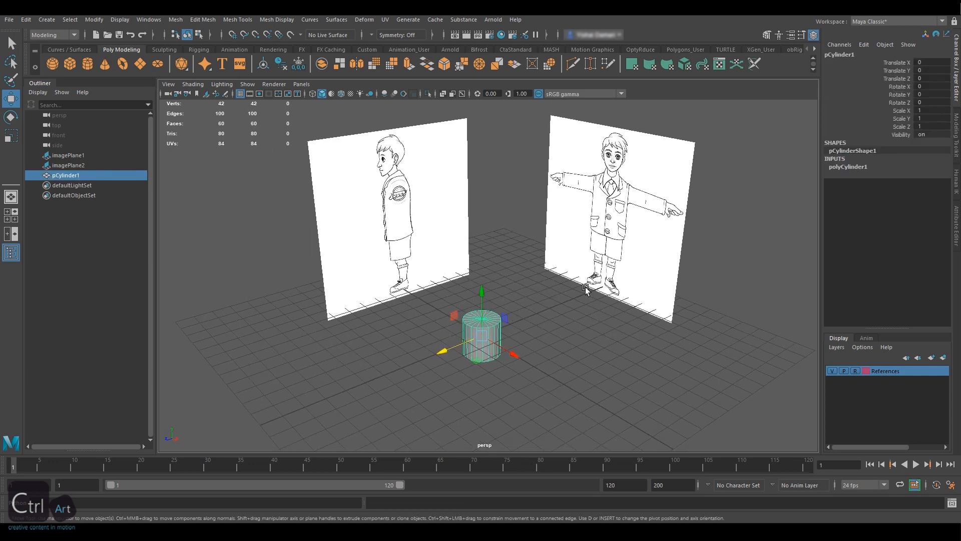
left_click(846, 168)
left_click(934, 191)
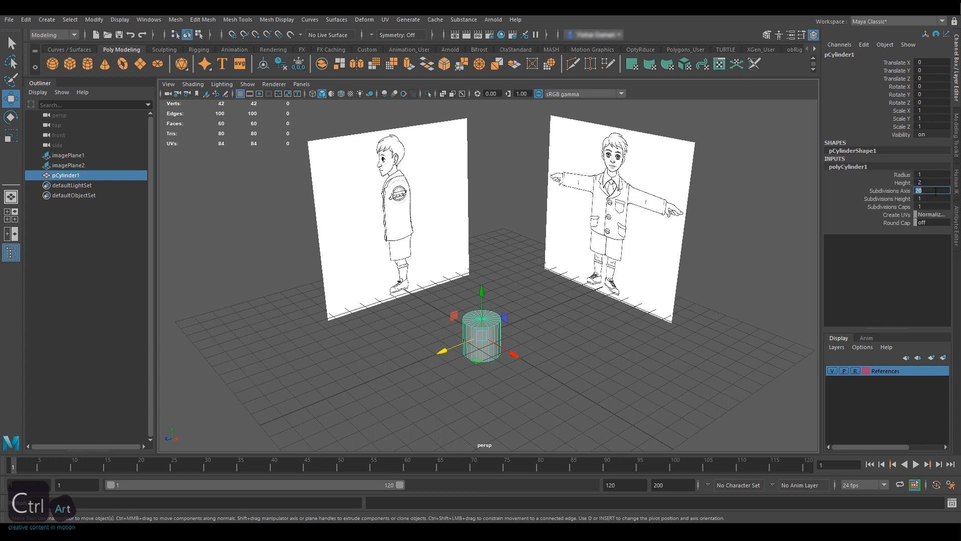
type("8")
key("Return")
Step: Set the cylinder's height subdivisions to 5 and its cap subdivisions to 0
left_click(929, 199)
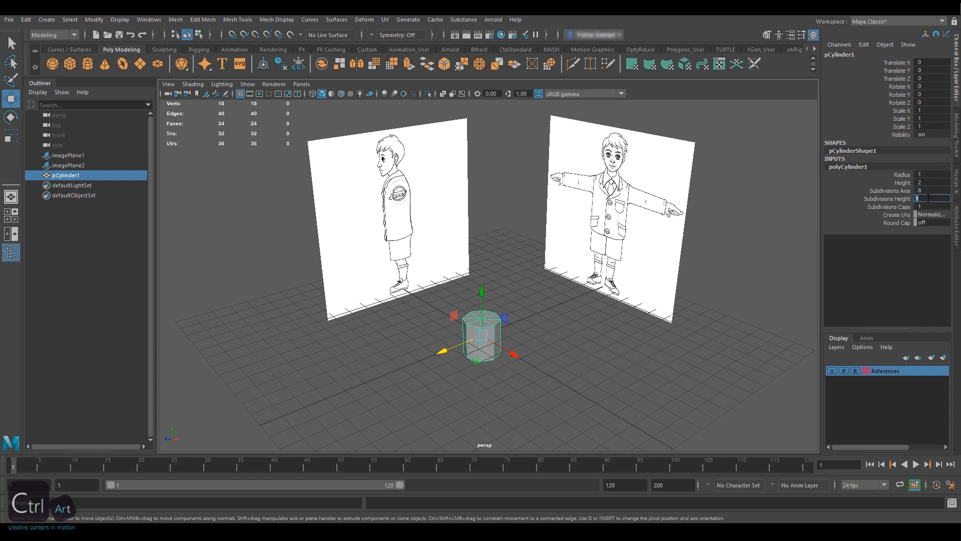
type("5")
key("Return")
left_click(929, 206)
type("0")
key("Return")
scroll(522, 300, "up", 5)
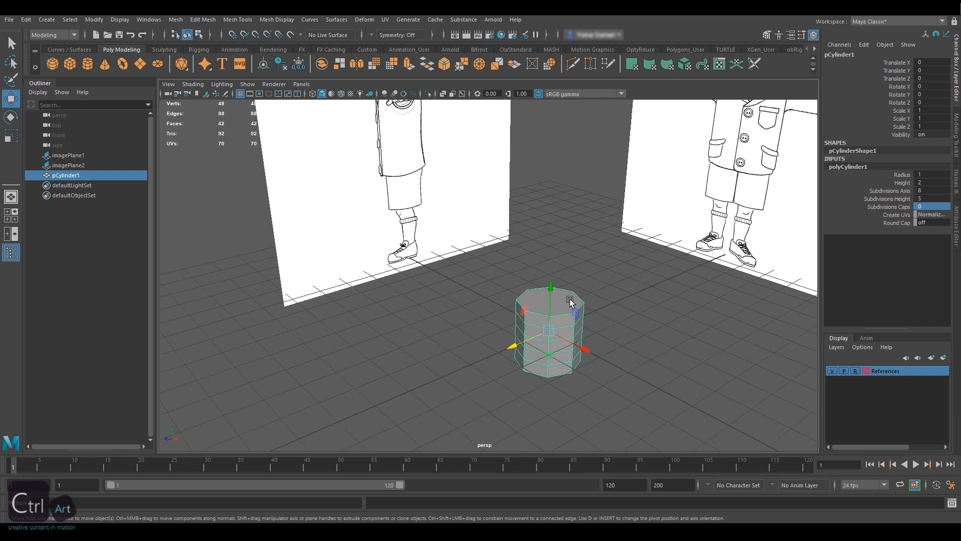
Step: Delete the cylinder's top and bottom cap faces, leaving an open tube
right_click(589, 258)
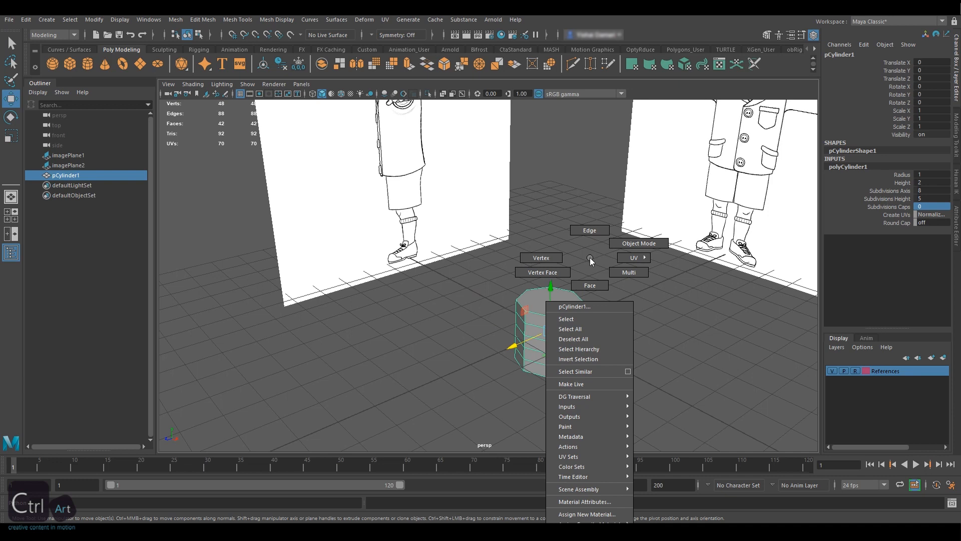
right_click_drag(589, 259, 590, 258)
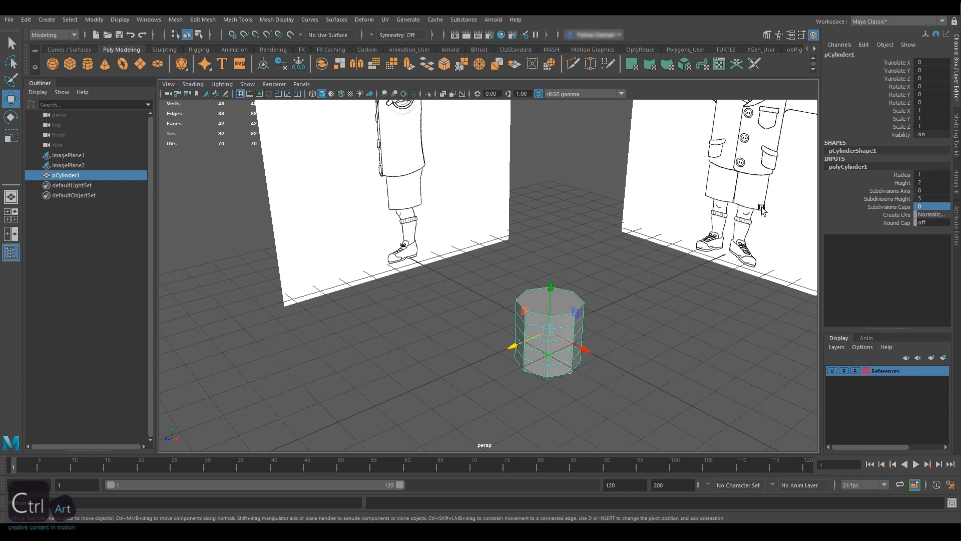
left_click(767, 34)
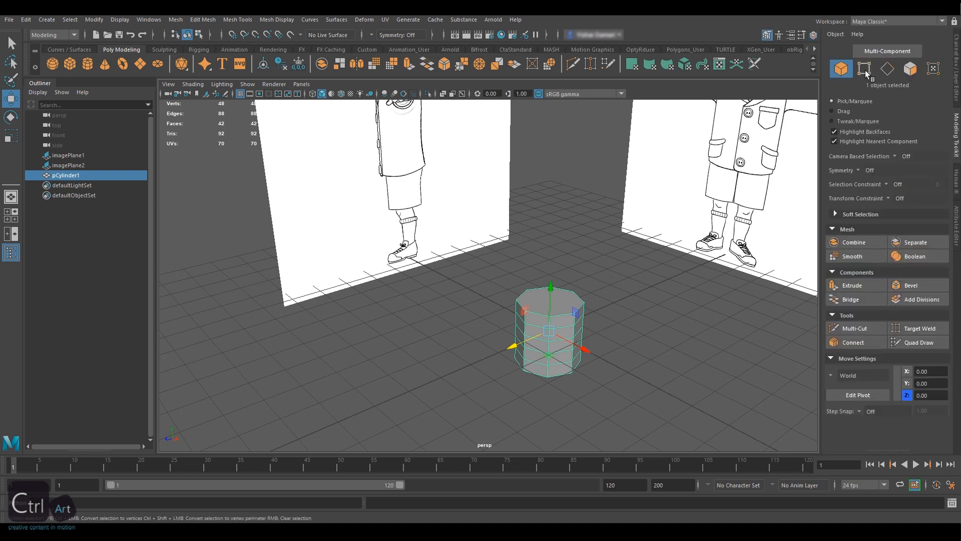
right_click_drag(561, 258, 563, 284)
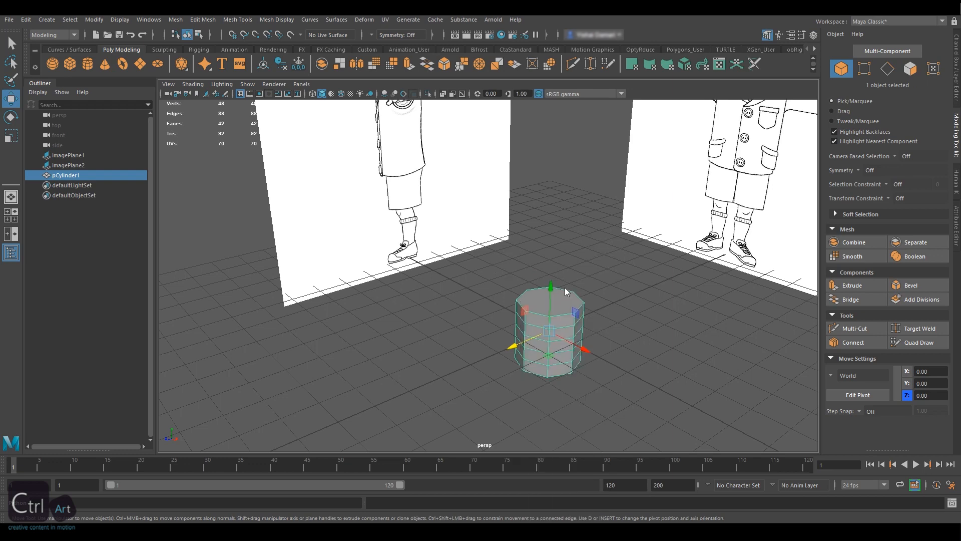
left_click(550, 301)
key("Delete")
left_click_drag(585, 346, 595, 308, "alt")
left_click(549, 334)
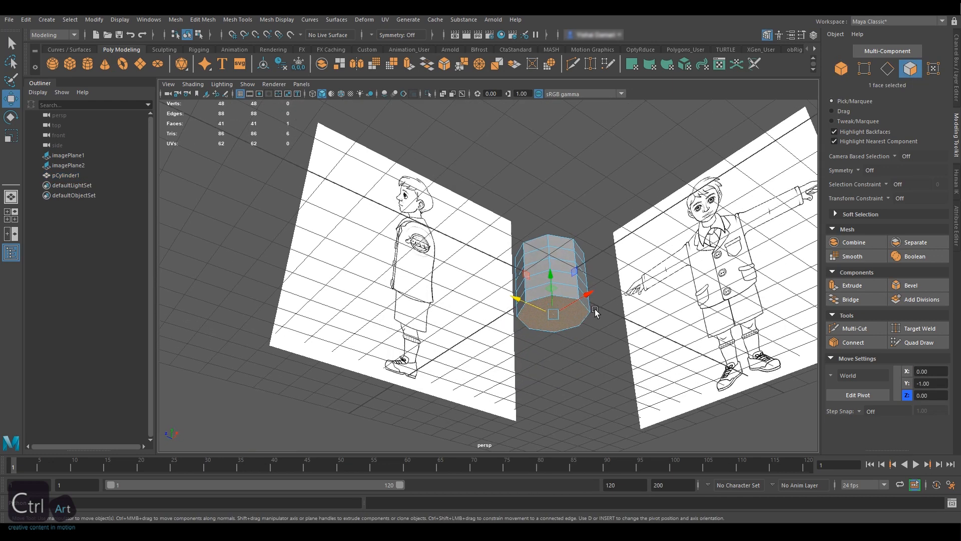
key("Delete")
left_click_drag(580, 241, 582, 273, "alt")
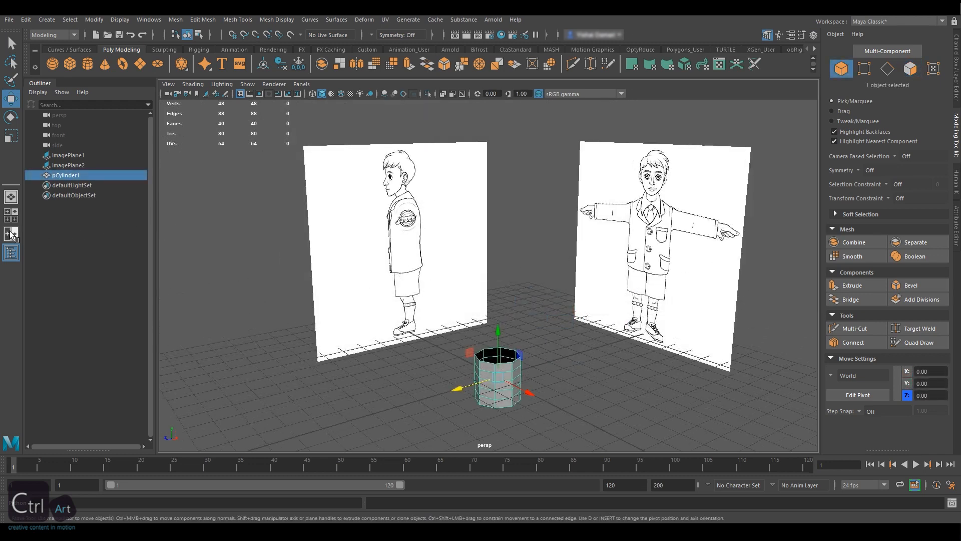
Step: Show the front view beside the perspective view and frame the boy's reference drawing in the front view
left_click(11, 234)
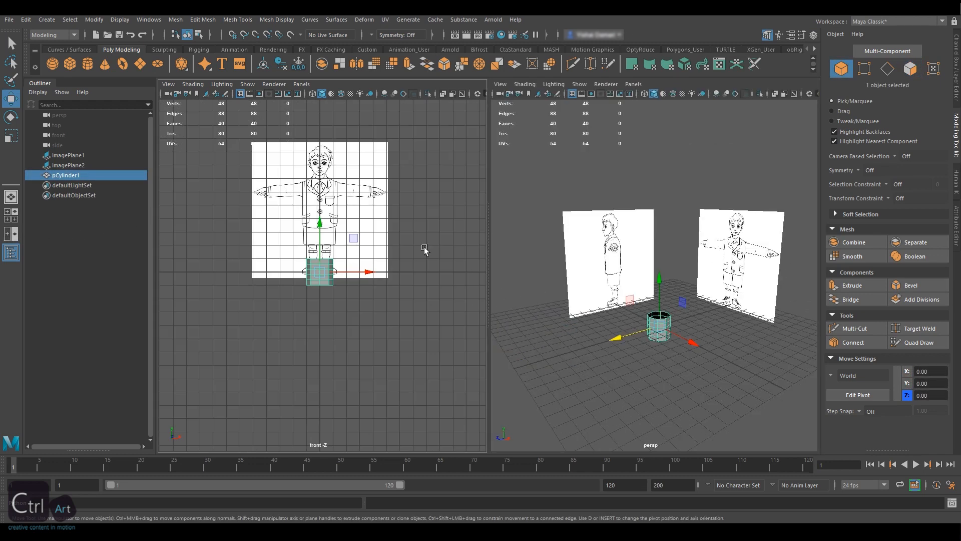
scroll(410, 253, "up", 5)
mouse_move(407, 254)
middle_mouse_down("alt")
mouse_move(403, 336)
mouse_move(394, 303)
mouse_move(390, 321)
middle_mouse_up("alt")
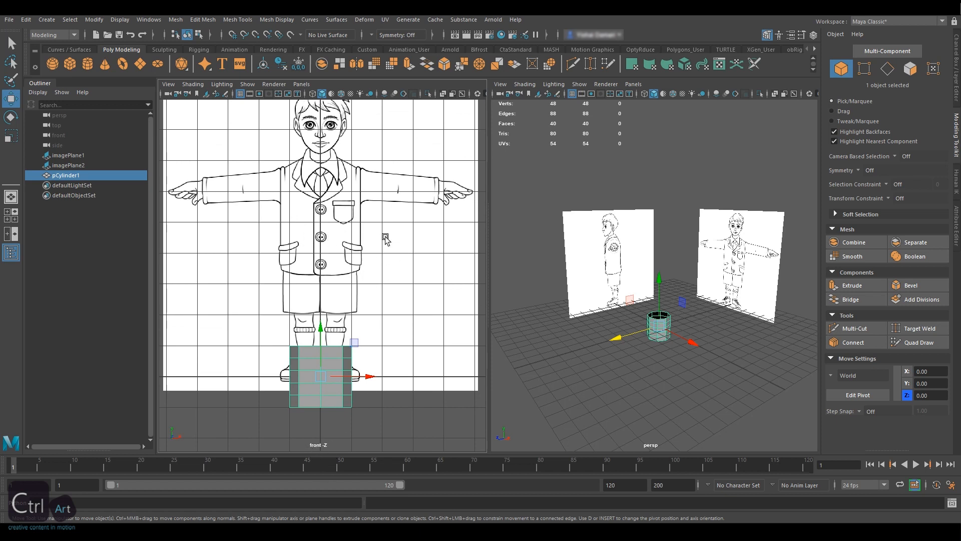
key("space")
left_click(409, 272)
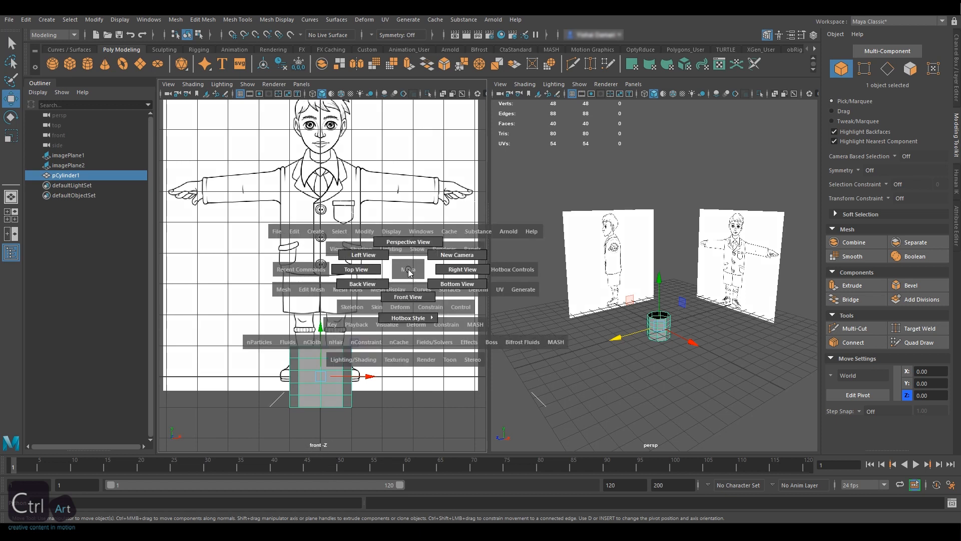
left_click_drag(408, 272, 409, 300)
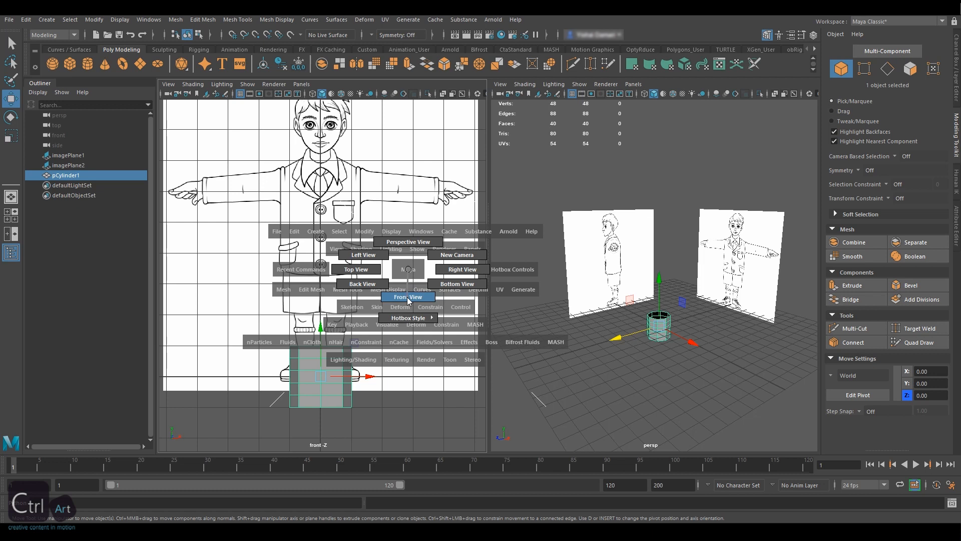
left_click_drag(409, 299, 407, 299)
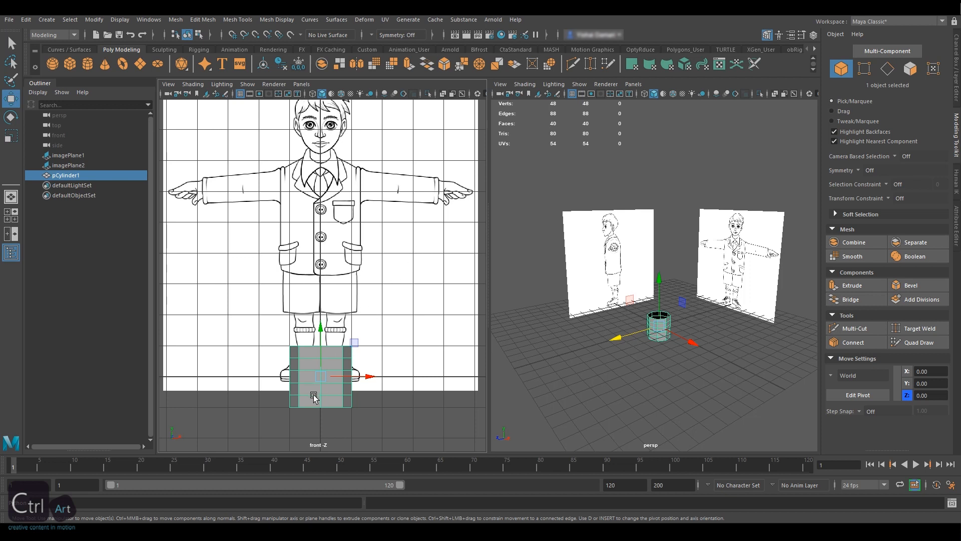
Step: Edit the cylinder's pivot and snap it to the centre of the bottom rim, at Y -1
key("d")
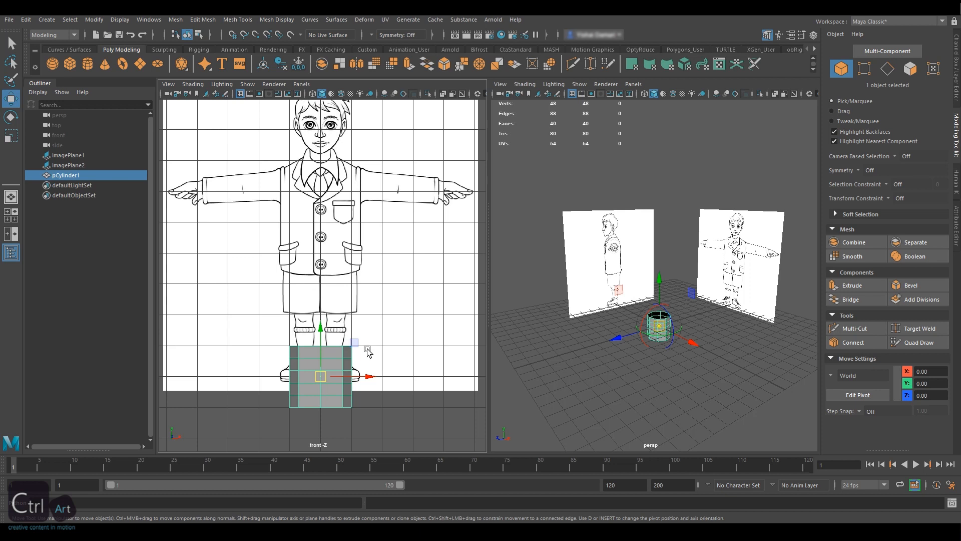
key("d")
key("d")
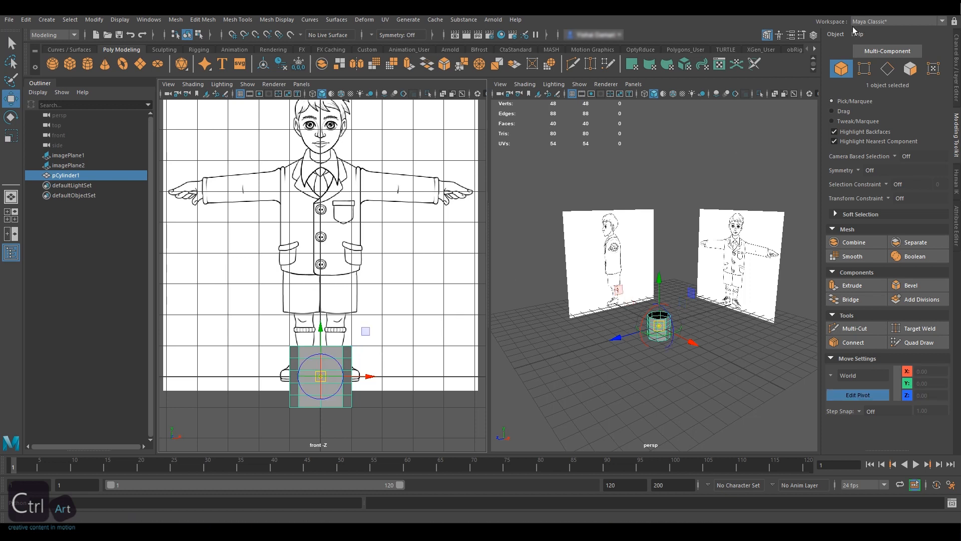
left_click(801, 35)
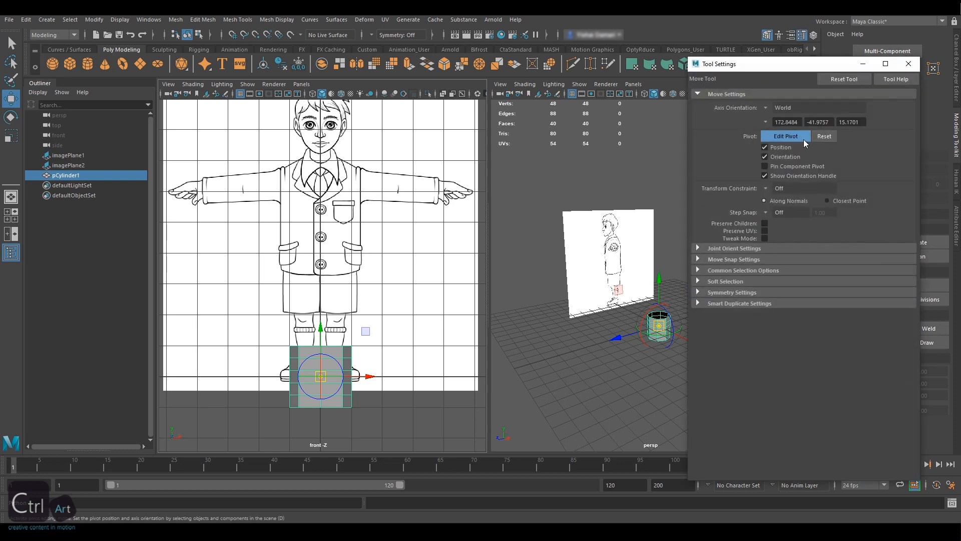
left_click(908, 63)
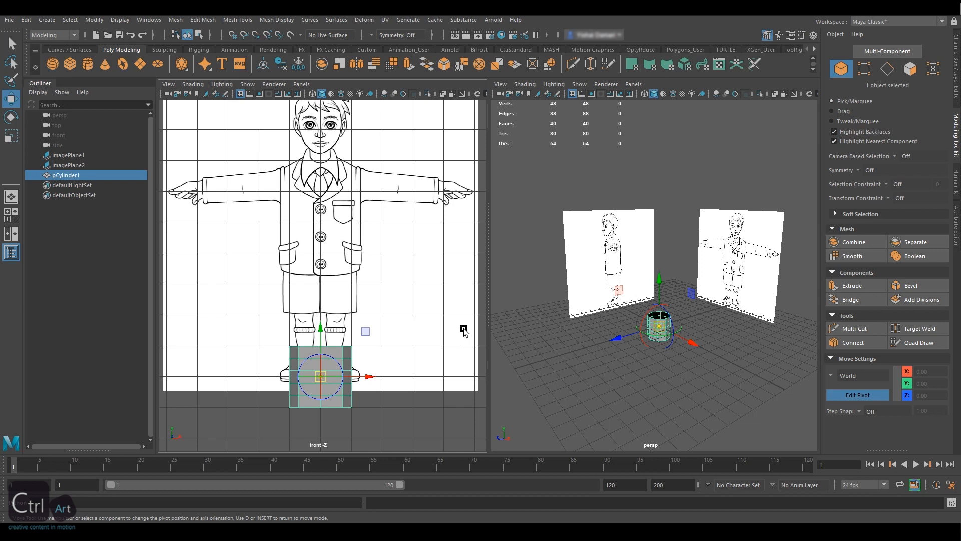
key("v")
left_click_drag(321, 327, 320, 358)
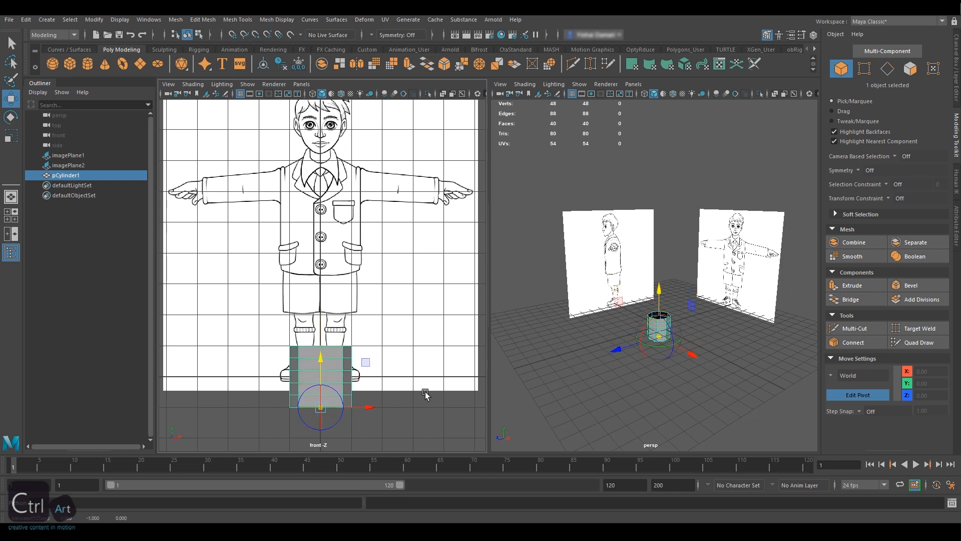
key("Insert")
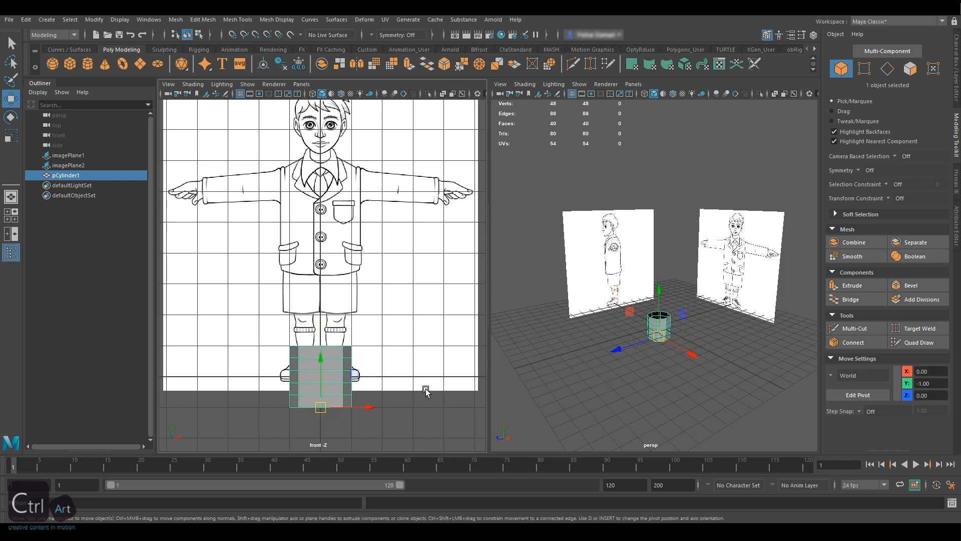
Step: Raise the cylinder in the front view so its base sits at the jacket hem, at Y about 3.40
left_click_drag(314, 359, 309, 224)
scroll(325, 220, "up", 5)
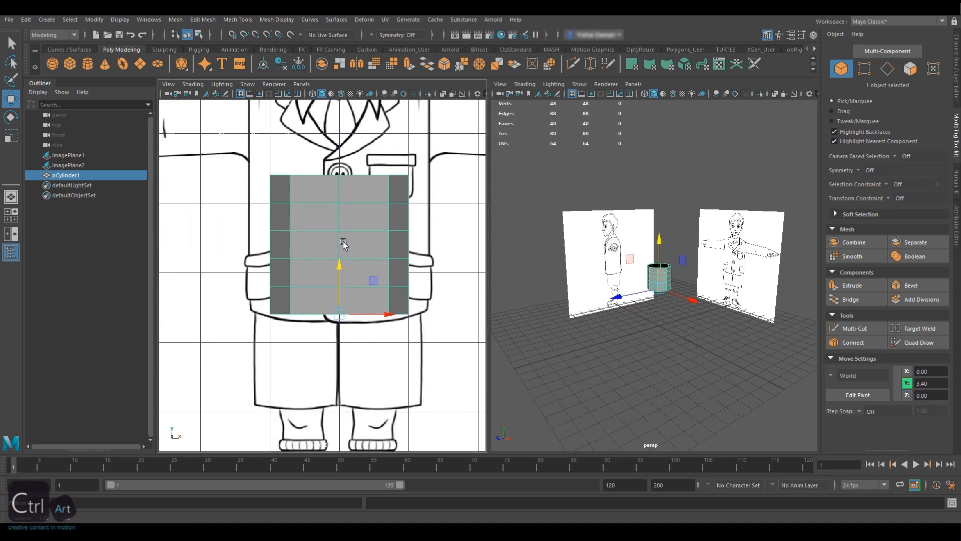
middle_click_drag(343, 243, 343, 268, "alt")
Step: Scale the cylinder uniformly to about 1.30 for the jacket's width, and to about 1.69 in Y to reach the shoulders
key("r")
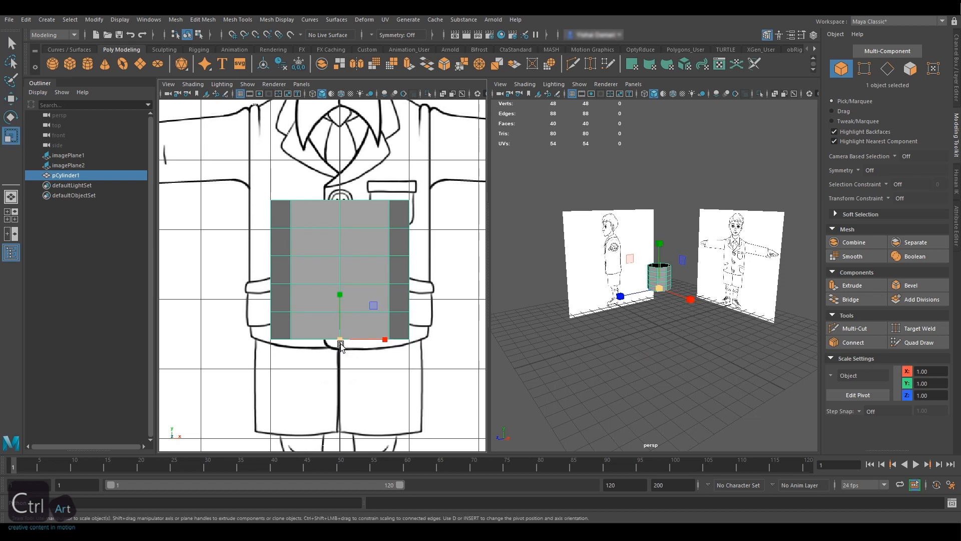
left_click_drag(340, 344, 391, 337)
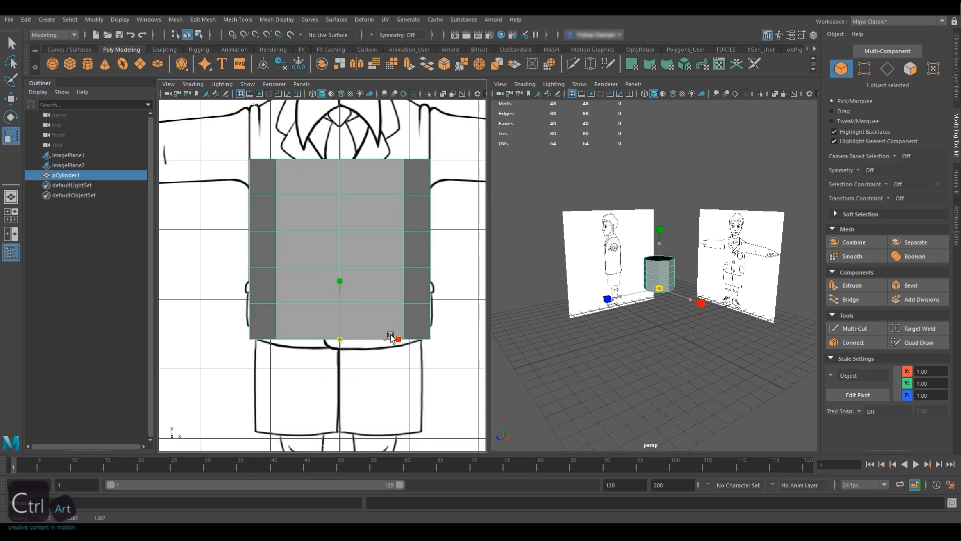
middle_click_drag(369, 240, 371, 278, "alt")
left_click_drag(341, 329, 340, 320)
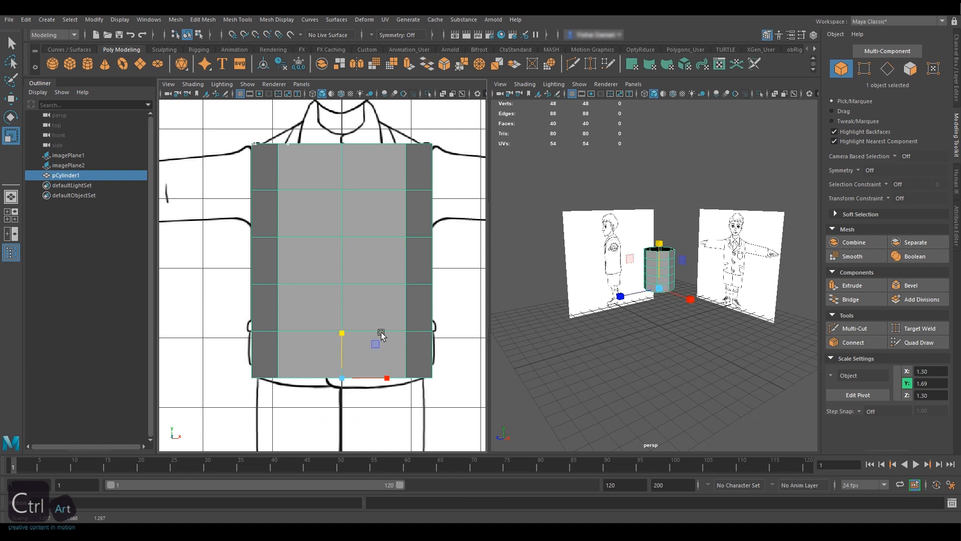
left_click_drag(392, 312, 394, 310, "alt")
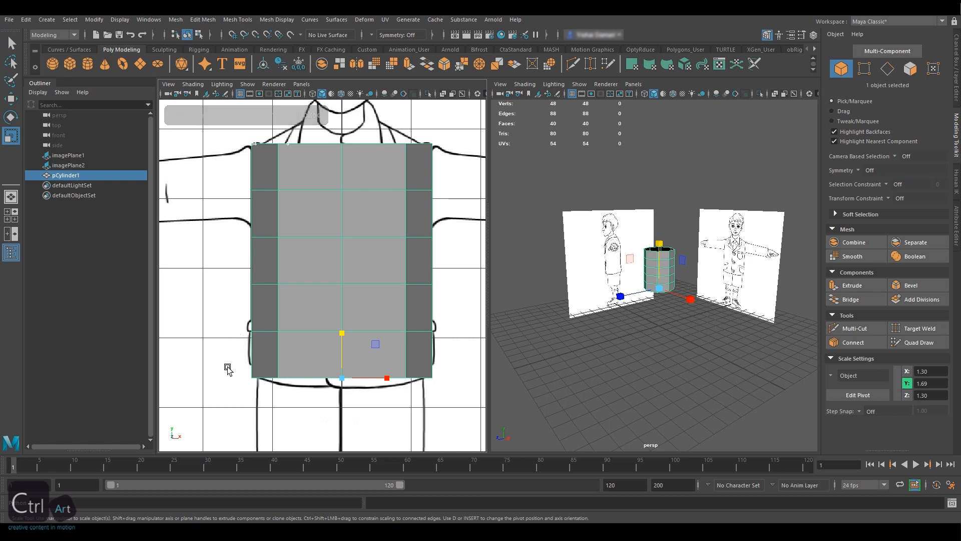
Step: Compare the cylinder with the jacket drawing by alternating between wireframe and shaded display
key("5")
key("4")
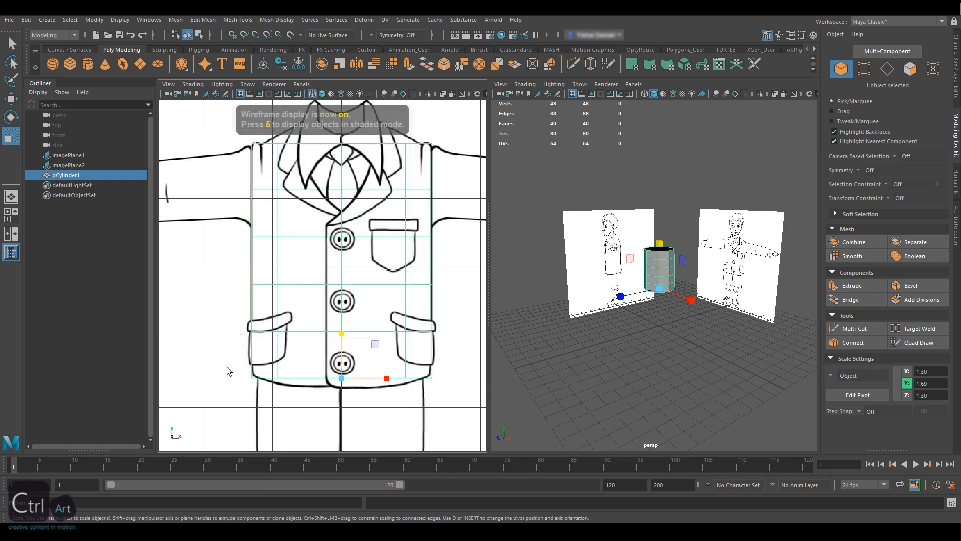
key("5")
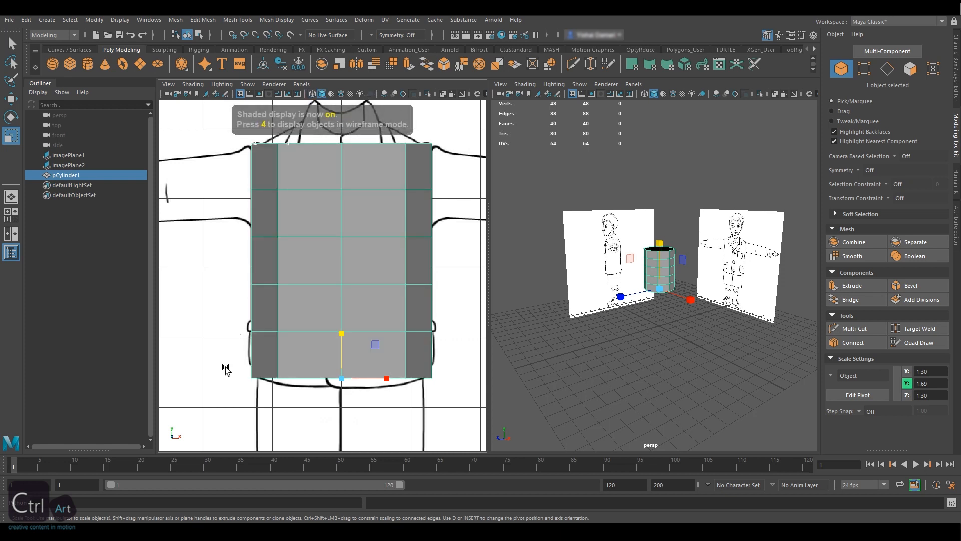
key("4")
key("5")
Step: In wireframe, move the cylinder's inner edge loops vertically to fit the jacket, the uppermost to Y about 6.21 and the lowest to about 4.10
left_click(887, 69)
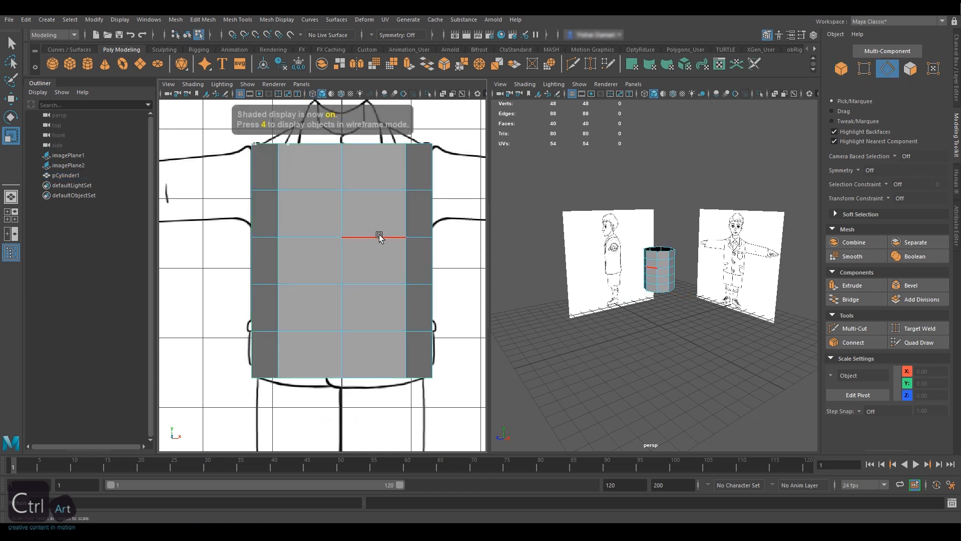
key("4")
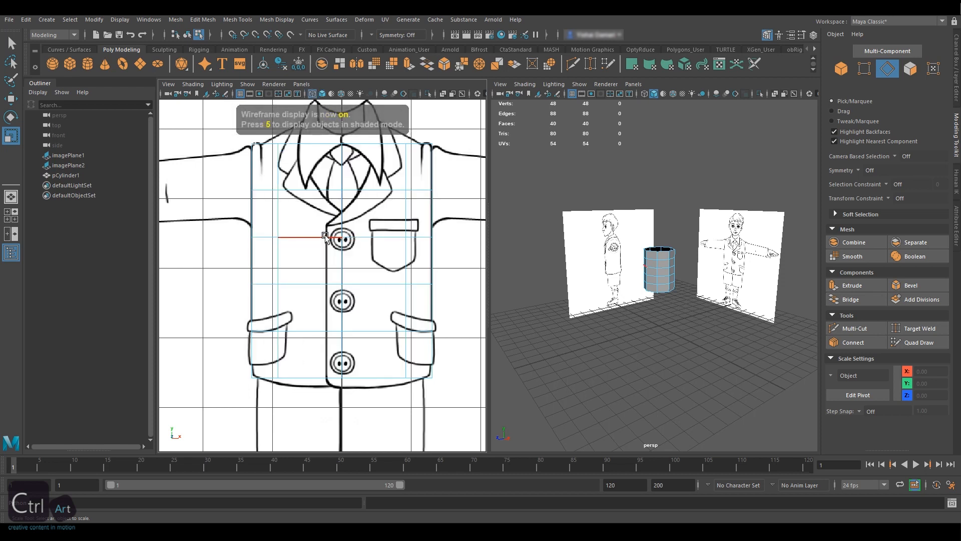
double_click(326, 235)
key("w")
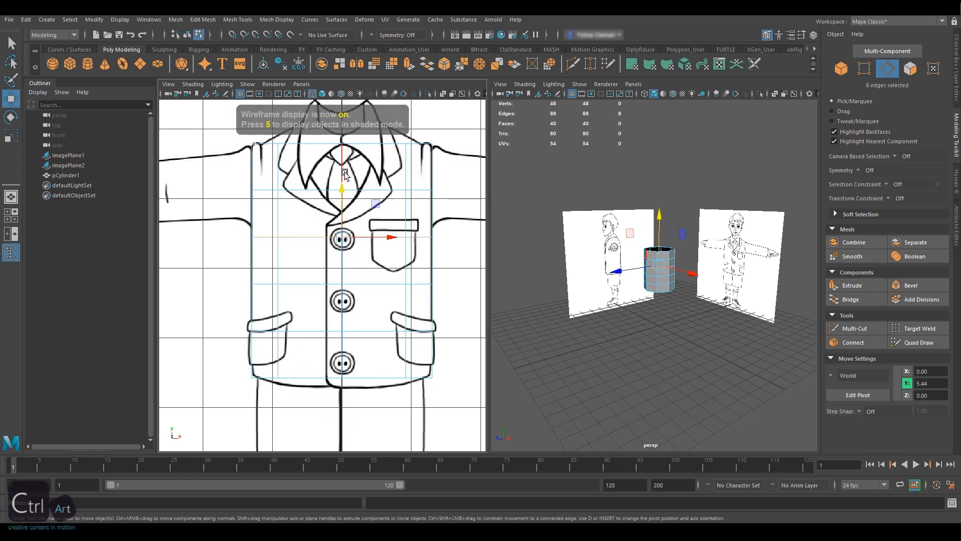
left_click_drag(344, 185, 341, 140)
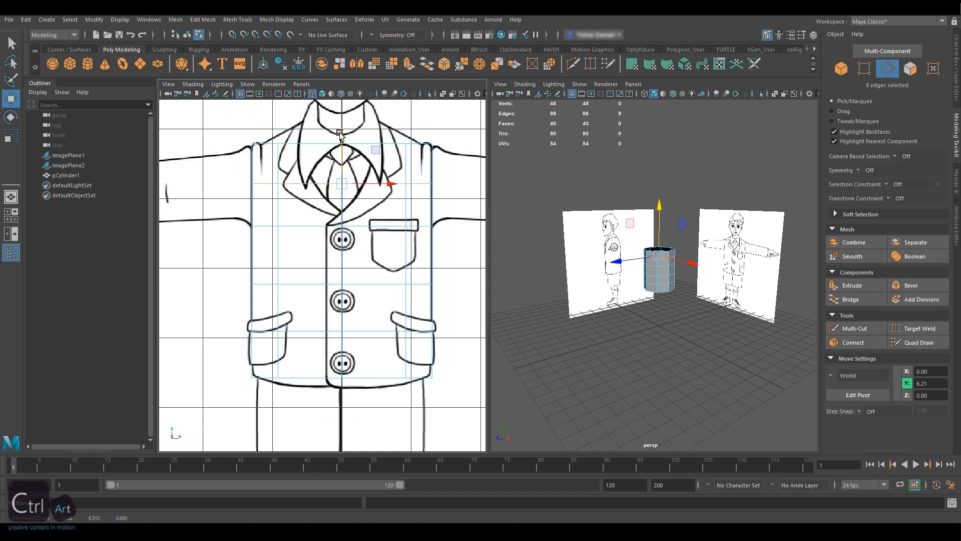
double_click(295, 270)
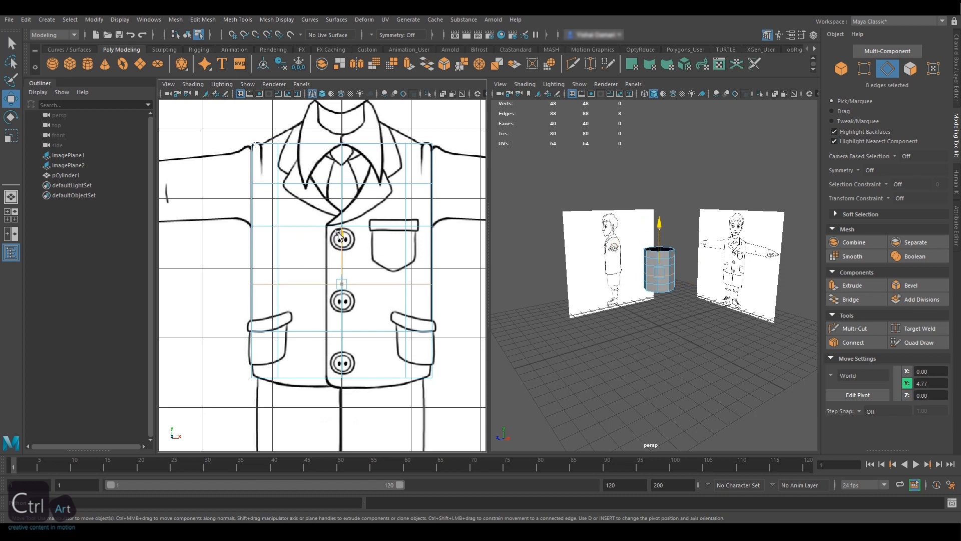
left_click_drag(339, 234, 338, 280)
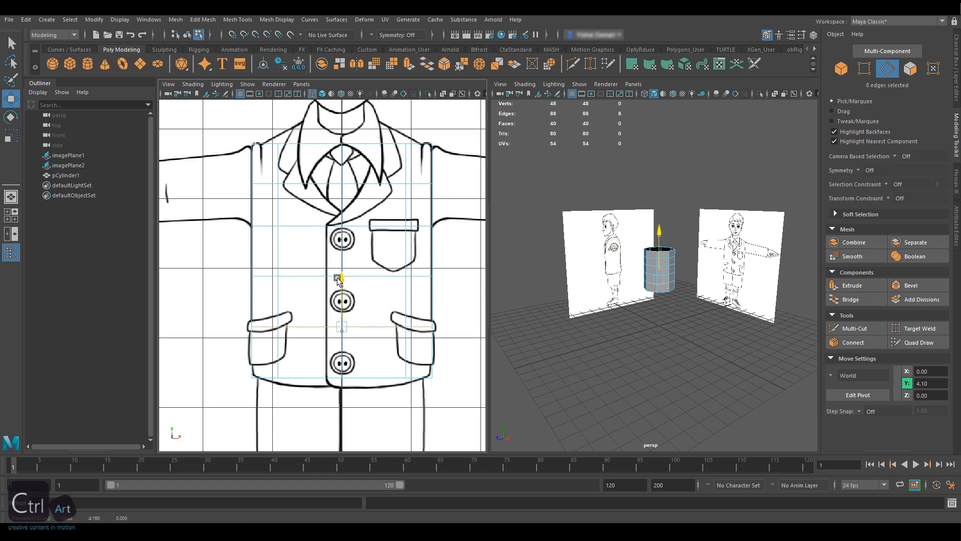
Step: Move the cylinder's bottom vertices vertically in the front view to follow the curved jacket hem, with the two outermost at Y about 3.45
left_click(863, 66)
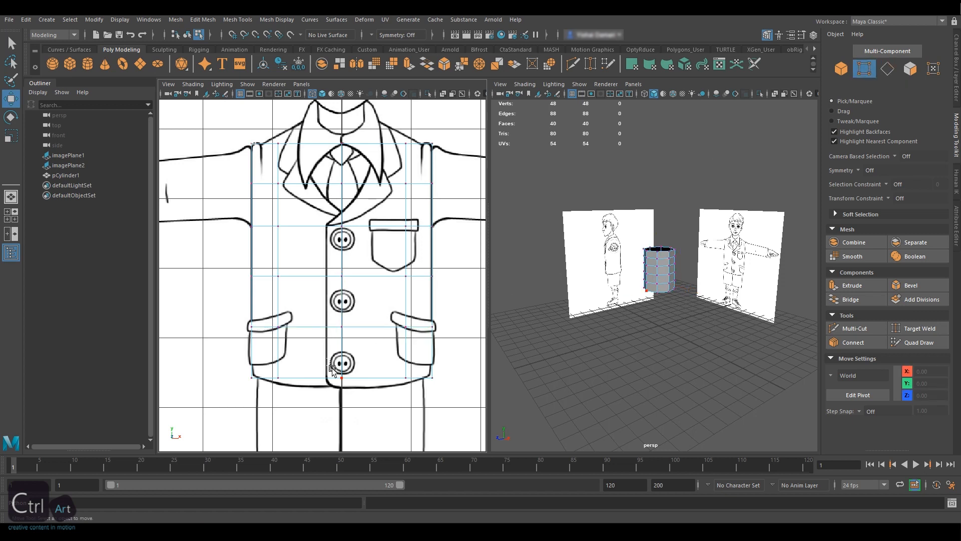
left_click_drag(332, 370, 351, 386)
left_click_drag(342, 330, 409, 396)
left_click_drag(270, 357, 295, 405, "shift")
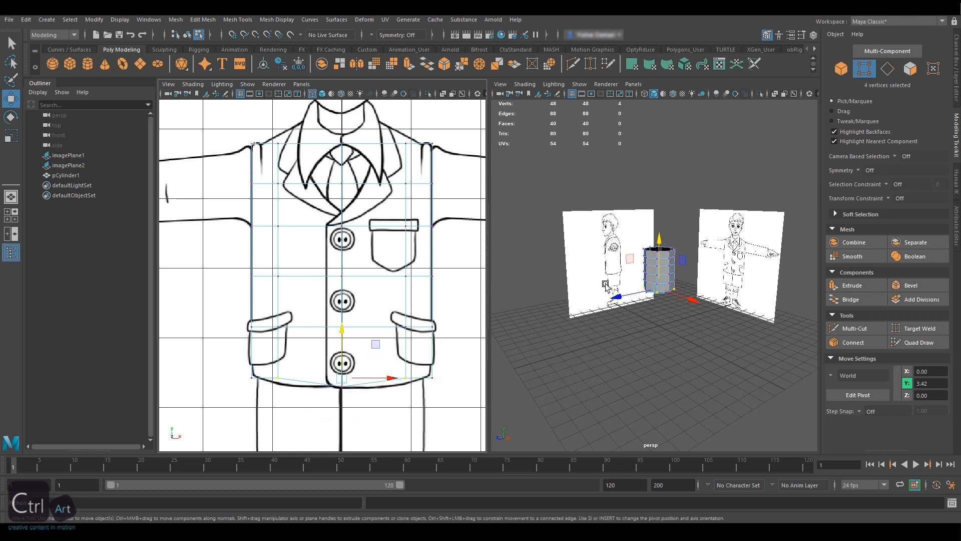
left_click_drag(606, 286, 715, 261, "alt")
scroll(687, 270, "up", 6)
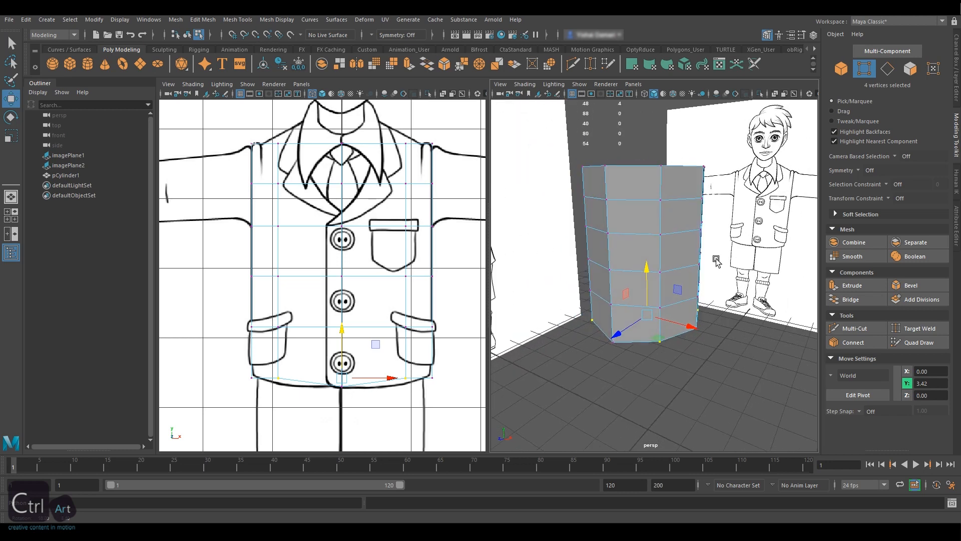
left_click_drag(342, 330, 343, 335)
left_click_drag(220, 355, 264, 395)
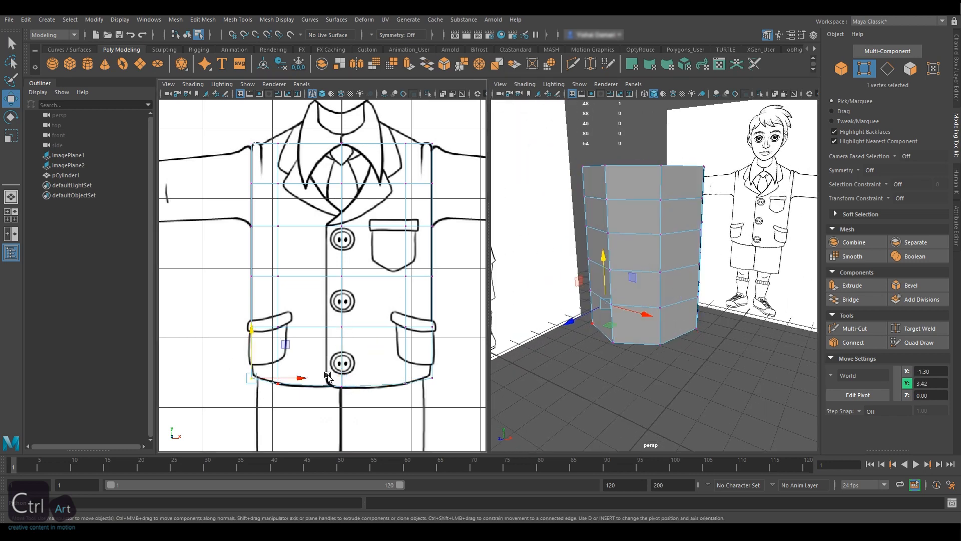
left_click_drag(428, 393, 440, 368, "shift")
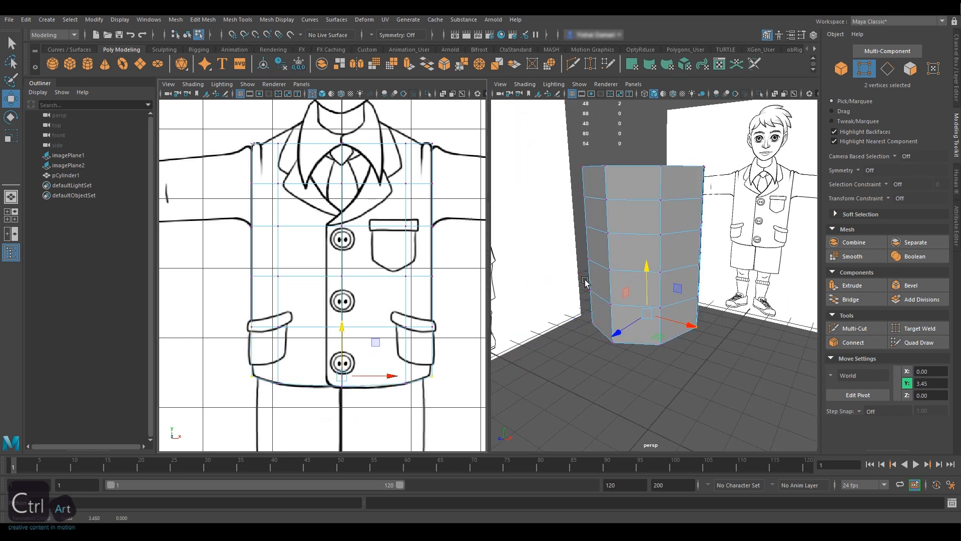
Step: Examine the shaded cylinder in perspective and against the side reference drawing, and return to the front view
left_click_drag(584, 281, 763, 277, "alt")
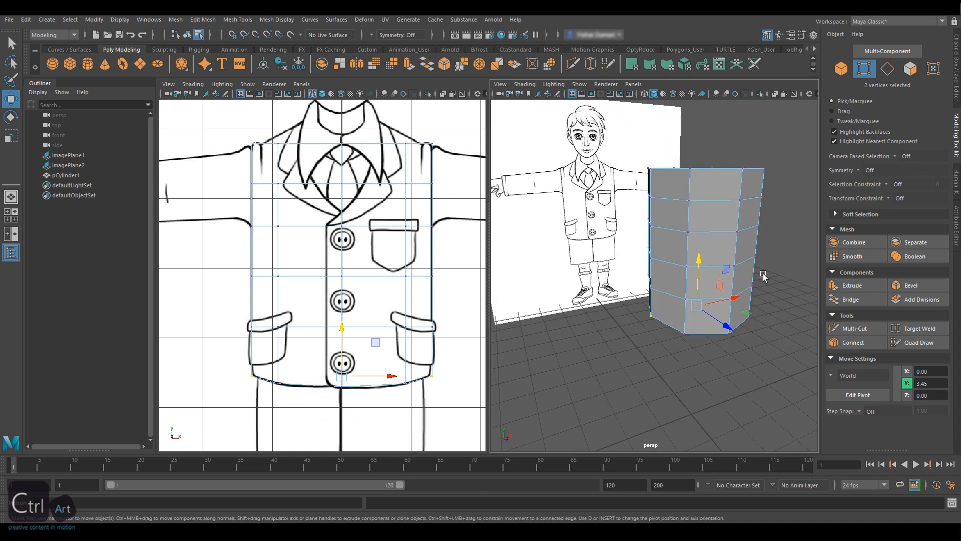
key("5")
key("space")
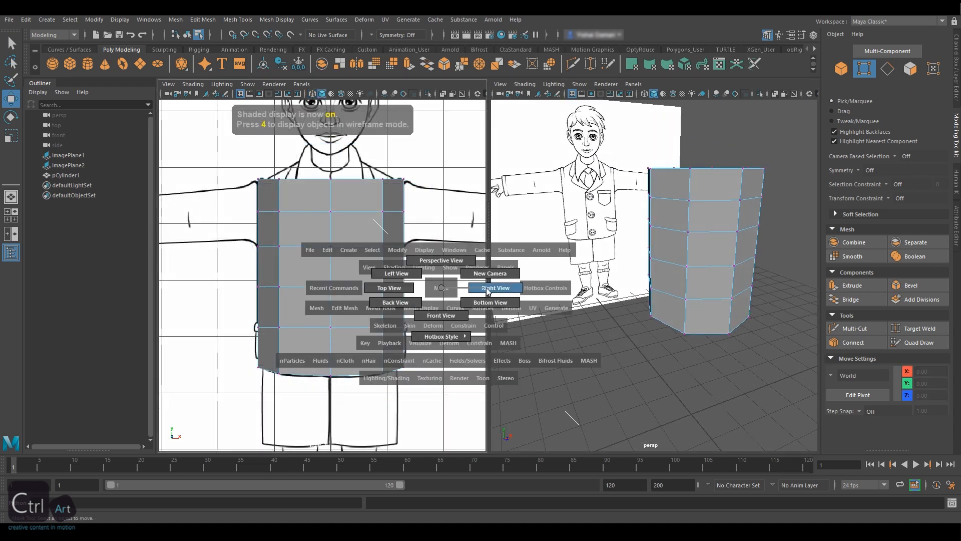
left_click(488, 289)
scroll(383, 265, "up", 8)
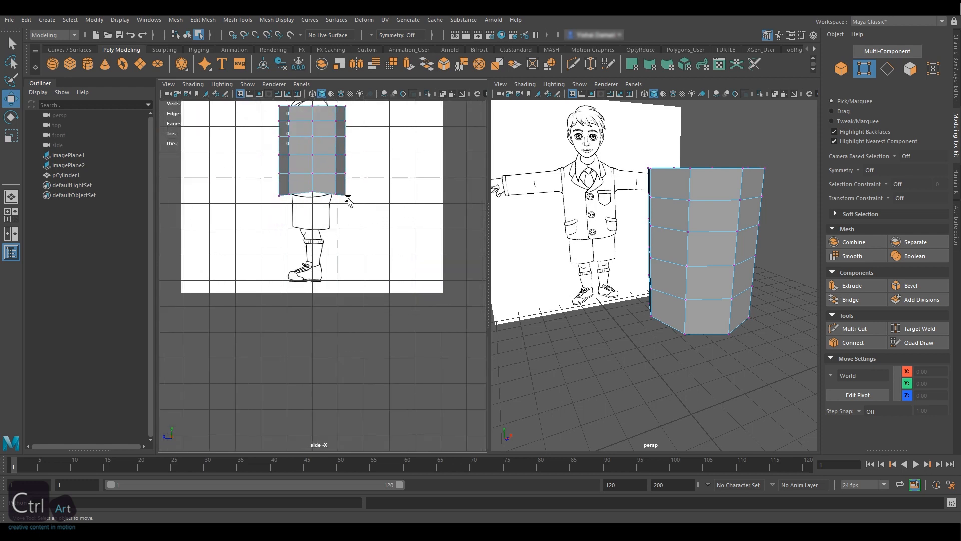
mouse_move(379, 270)
middle_mouse_down("alt")
mouse_move(380, 279)
mouse_move(351, 280)
middle_mouse_up("alt")
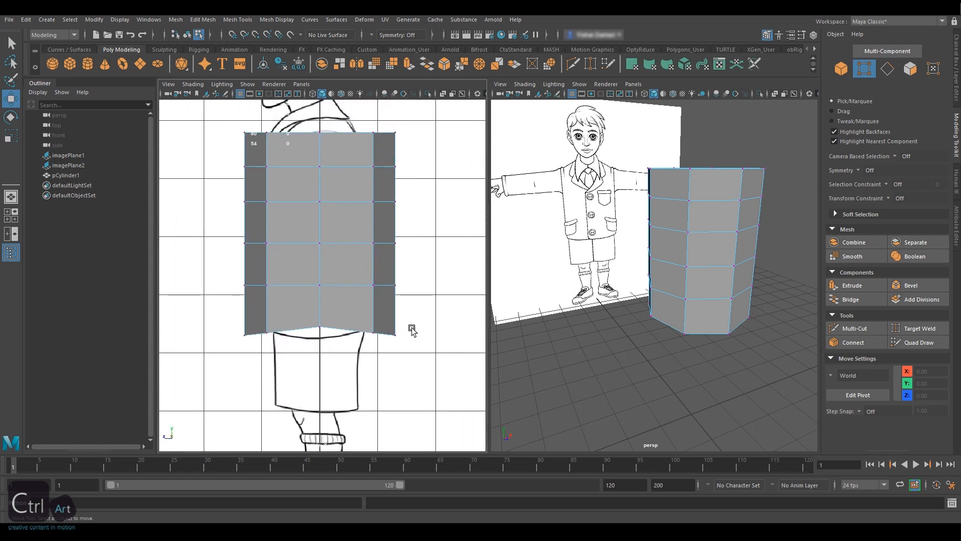
key("space")
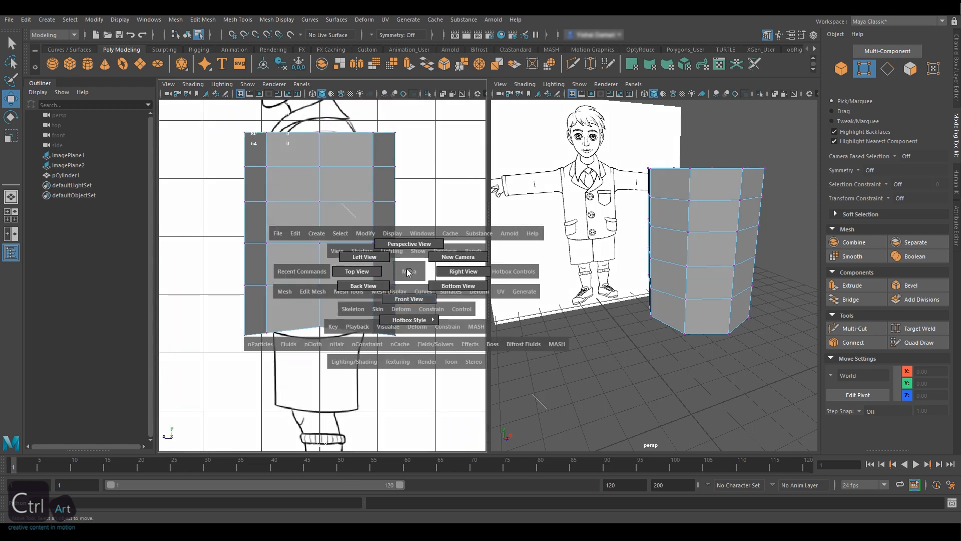
left_click(411, 296)
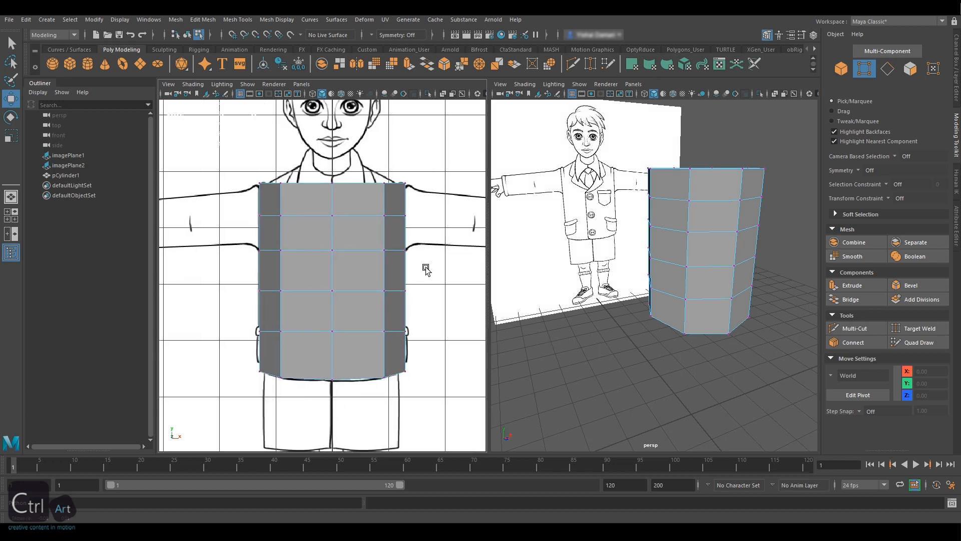
Step: Narrow the waist and chest edge loops in the side view to the jacket's depth, shifting the loop at Y 5.60 to Z about 0.03
key("4")
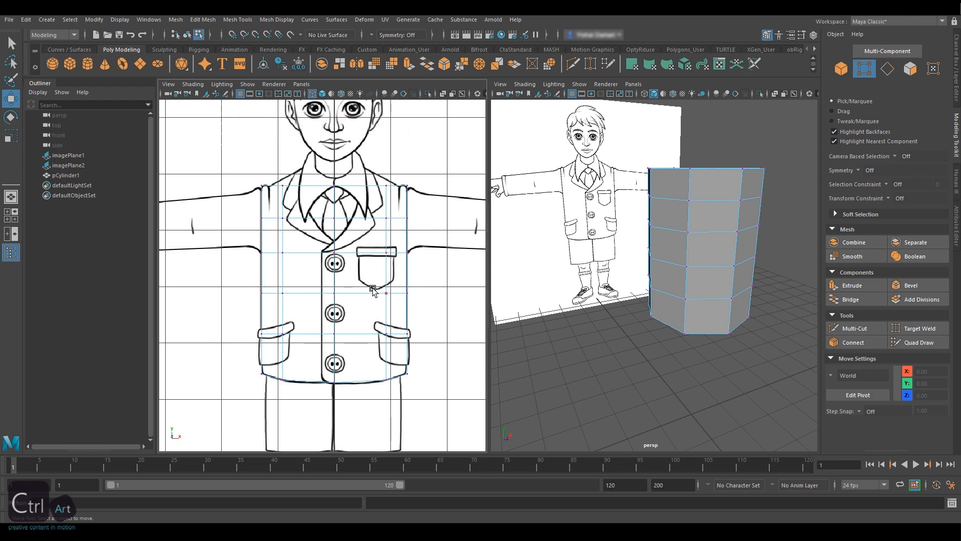
left_click(888, 68)
double_click(356, 293)
scroll(275, 312, "up", 2)
key("5")
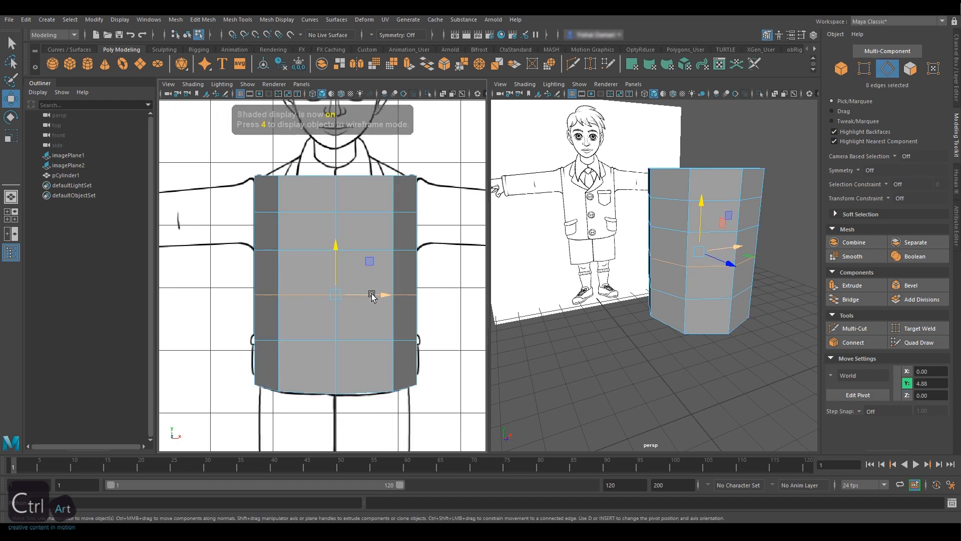
key("r")
mouse_move(381, 294)
left_mouse_down()
mouse_move(380, 339)
mouse_move(375, 248)
mouse_move(382, 295)
mouse_move(435, 294)
left_mouse_up()
key("space")
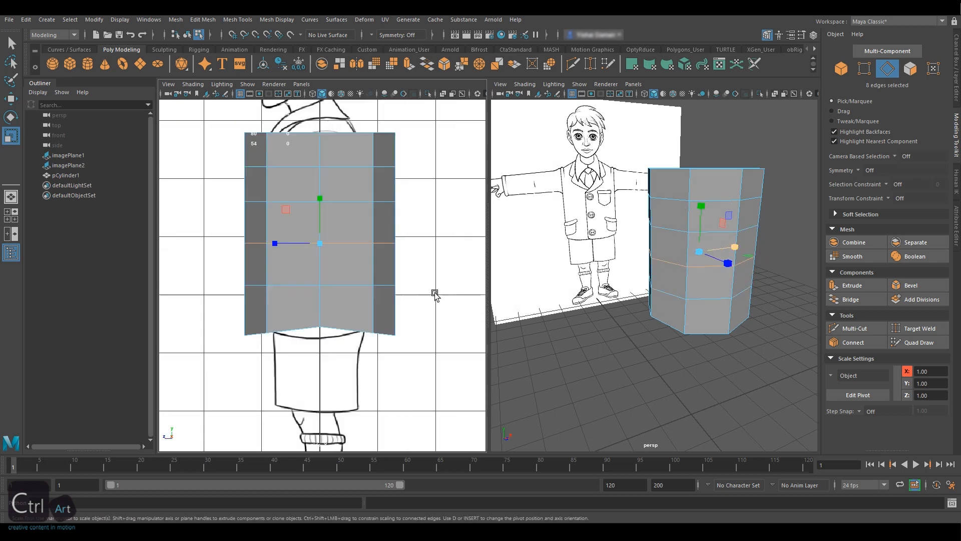
middle_click_drag(354, 227, 356, 276, "alt")
key("4")
left_click_drag(277, 292, 281, 251)
key("w")
key("r")
key("w")
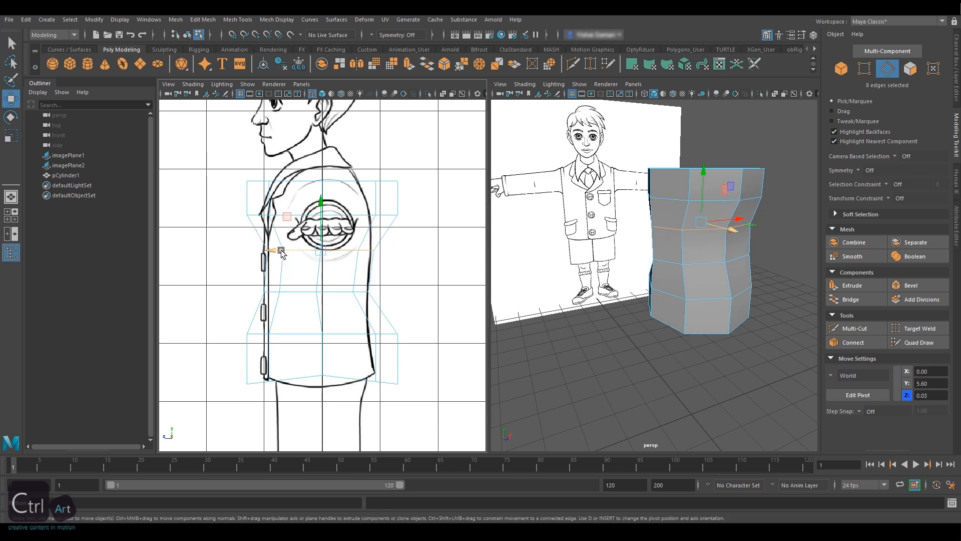
Step: Scale and shift the uppermost inner edge loop and the open top rim in depth to fit the jacket's side outline
double_click(292, 215)
middle_click_drag(292, 216, 329, 256, "alt")
key("r")
key("w")
mouse_move(314, 255)
left_mouse_down()
mouse_move(327, 255)
mouse_move(312, 256)
left_mouse_up()
double_click(317, 222)
key("r")
mouse_move(315, 222)
left_mouse_down()
mouse_move(327, 223)
mouse_move(311, 223)
left_mouse_up()
key("w")
key("r")
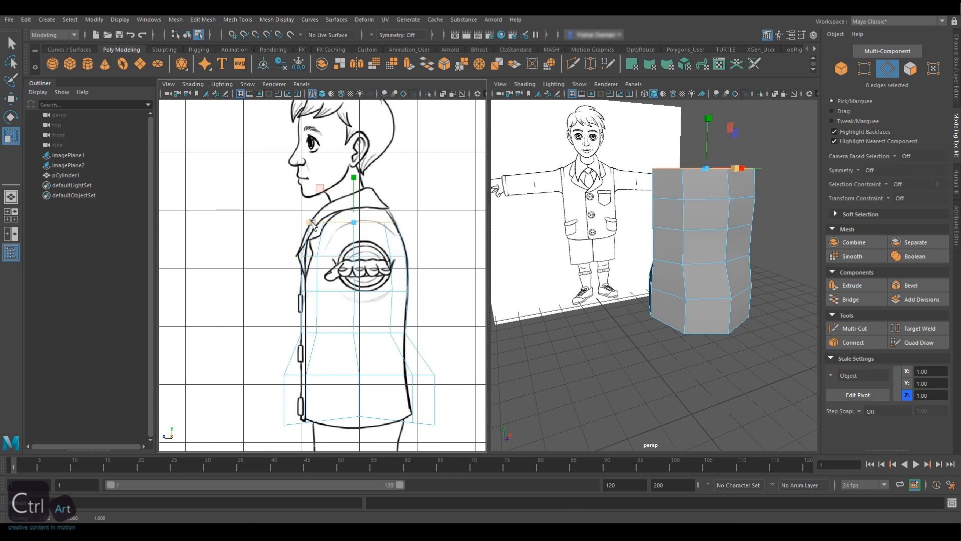
key("w")
Step: Scale and shift the lower edge loop and the hem loop in depth to fit the jacket's front and back outlines
middle_click_drag(387, 378, 378, 345, "alt")
double_click(378, 343)
key("r")
mouse_move(306, 341)
left_mouse_down()
mouse_move(316, 341)
mouse_move(306, 342)
left_mouse_up()
key("w")
key("r")
key("w")
left_click_drag(305, 342, 302, 342)
double_click(331, 384)
key("r")
mouse_move(303, 388)
left_mouse_down()
mouse_move(316, 389)
mouse_move(303, 386)
left_mouse_up()
key("w")
Step: Tilt the top rim forward to match the shoulder slope in the side view, and position it at Y about 6.79, Z about 0.14
double_click(365, 190)
middle_click_drag(390, 181, 373, 225, "alt")
key("5")
key("4")
key("e")
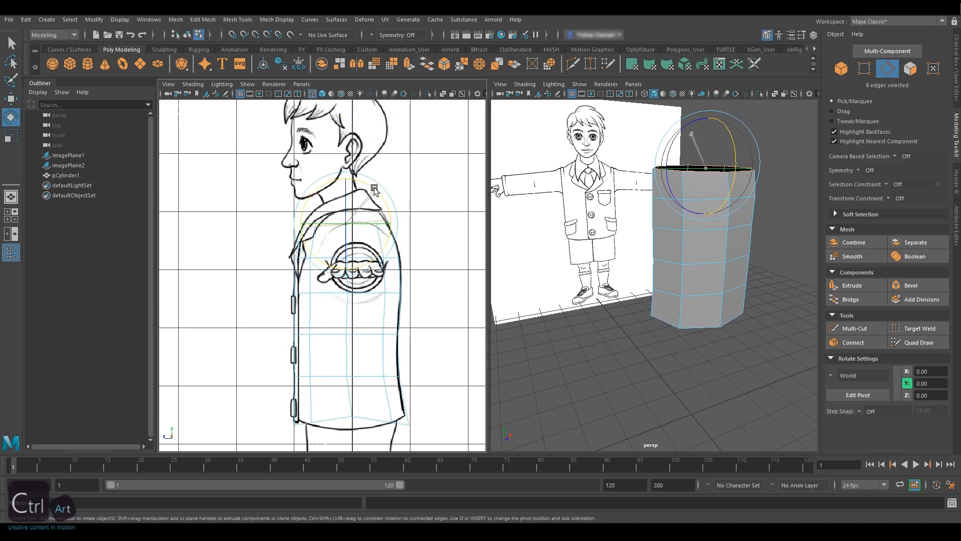
key("w")
key("5")
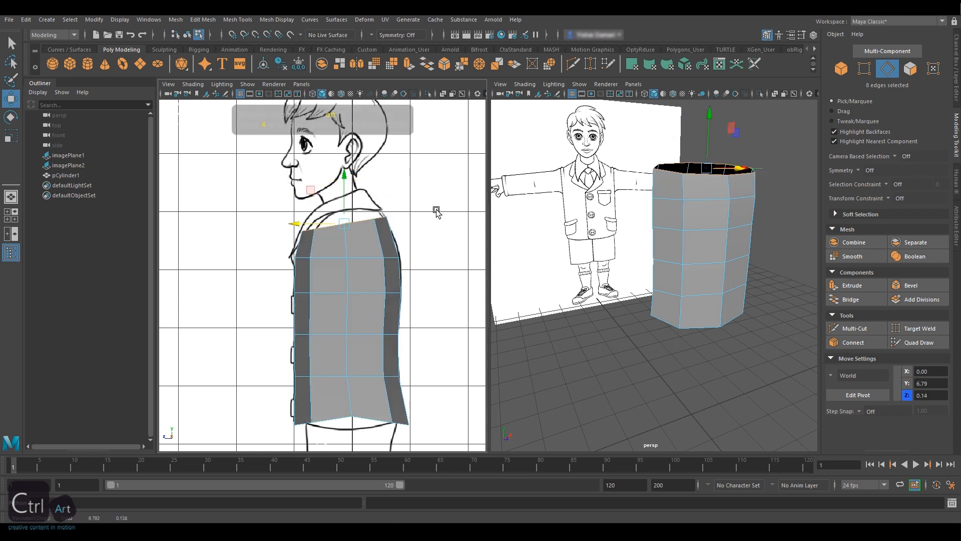
Step: Extrude the top rim upward in the front view, scale it in to the neck opening, and place it at Y about 7.06
key("space")
left_click_drag(376, 218, 378, 250)
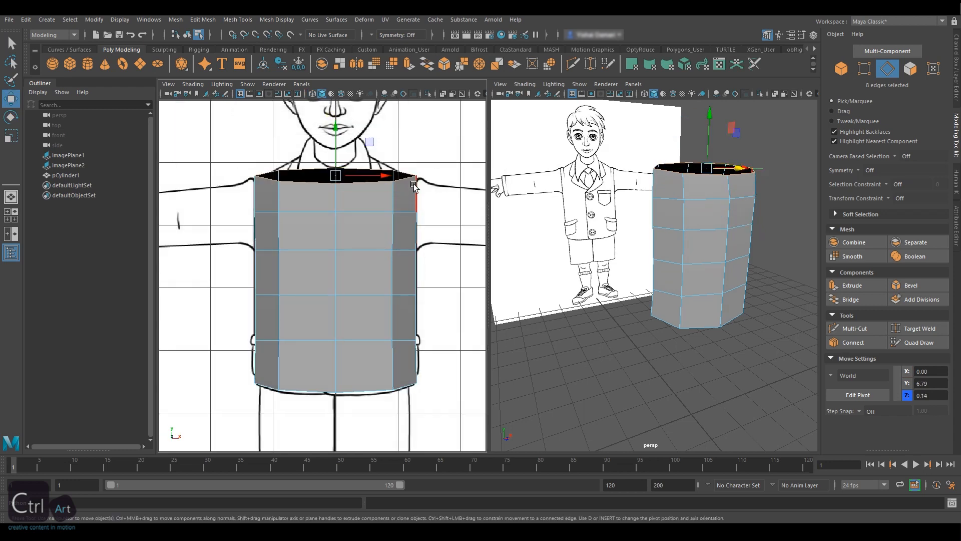
middle_click_drag(419, 185, 424, 241, "alt")
key("4")
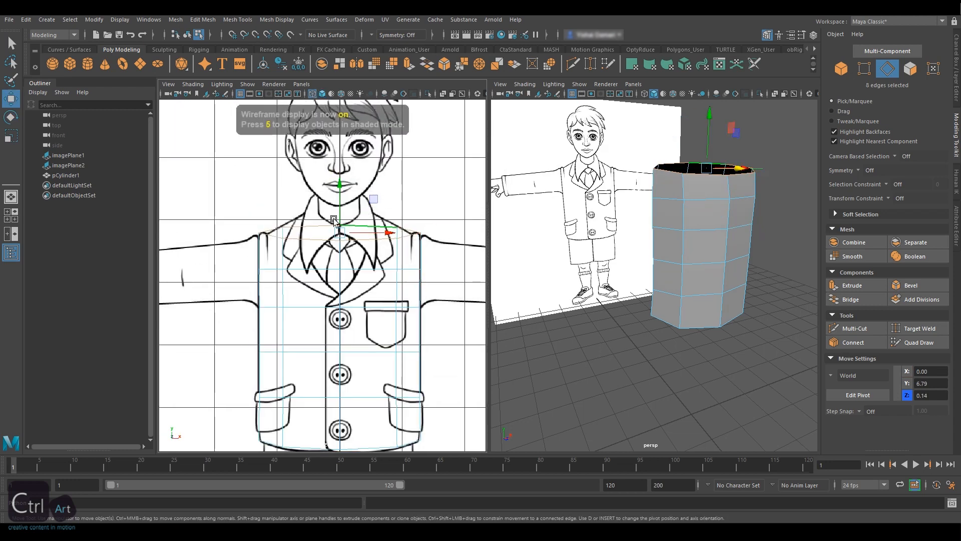
key("ctrl+e")
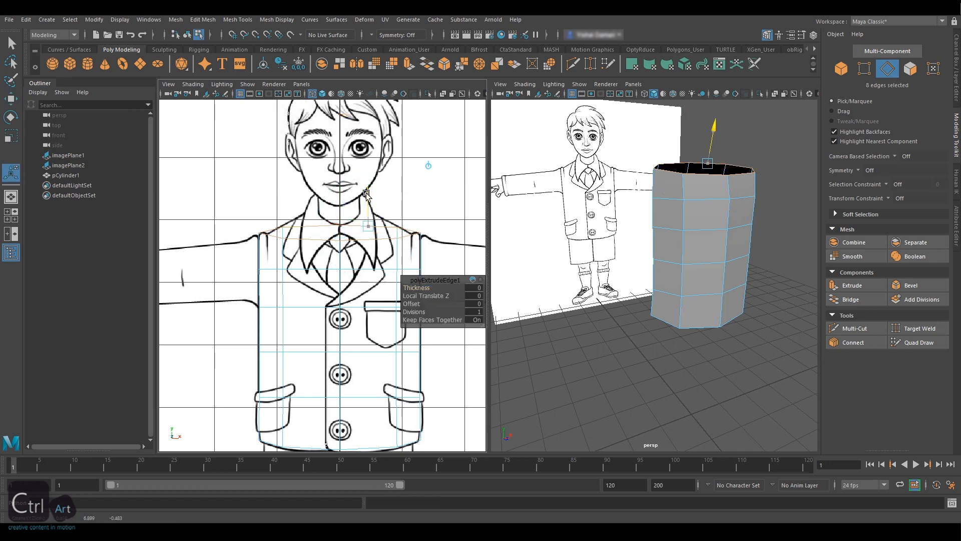
left_click_drag(366, 193, 364, 169)
key("r")
left_click_drag(339, 208, 278, 208)
key("e")
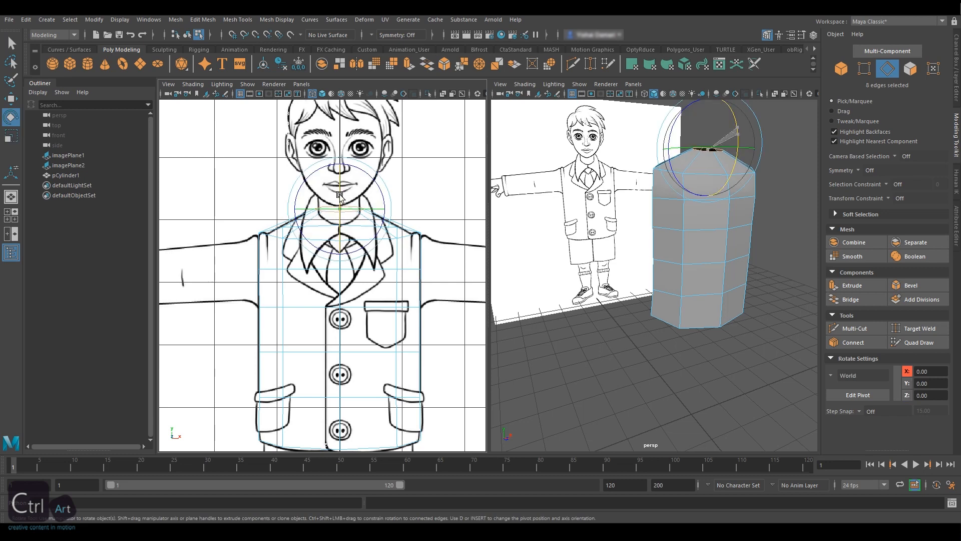
key("w")
Step: Refine the neck opening's depth and tilt against the side drawing, and recheck it in the front view
key("space")
left_click_drag(395, 196, 436, 199)
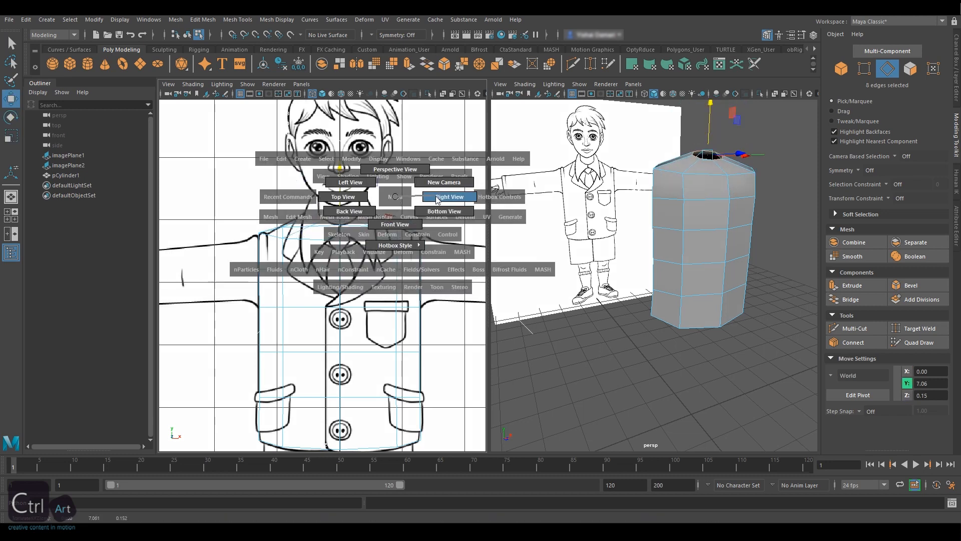
middle_click_drag(363, 153, 368, 192, "alt")
key("e")
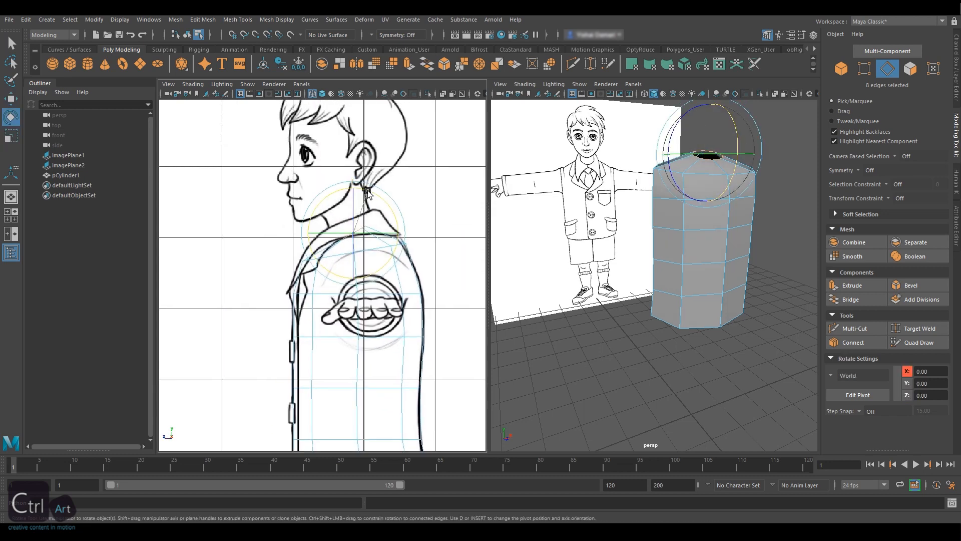
key("r")
left_click_drag(306, 233, 308, 233)
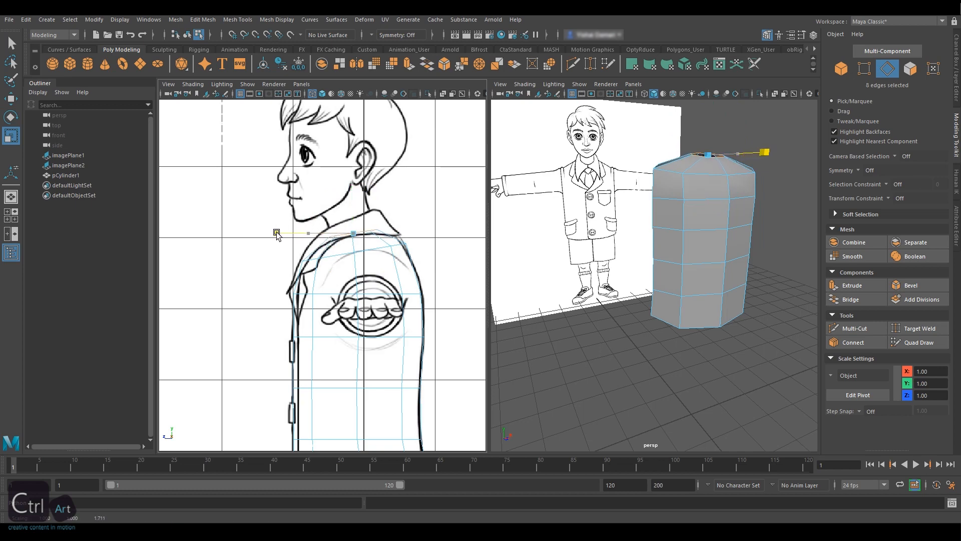
key("e")
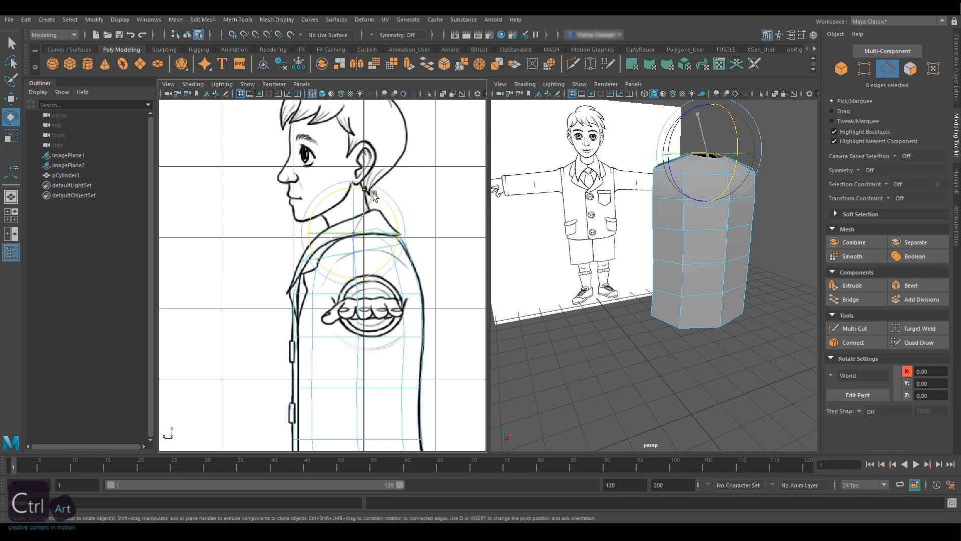
key("space")
left_click_drag(341, 195, 342, 220)
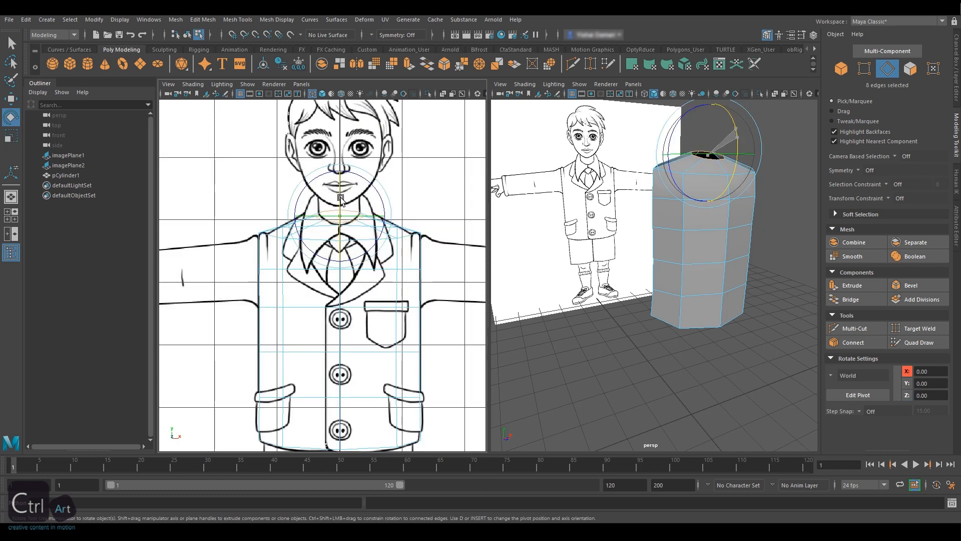
key("r")
Step: Extrude the four upper side faces at the negative X armhole outward by 0.212, and delete the end faces to open the sleeve
left_click(419, 196)
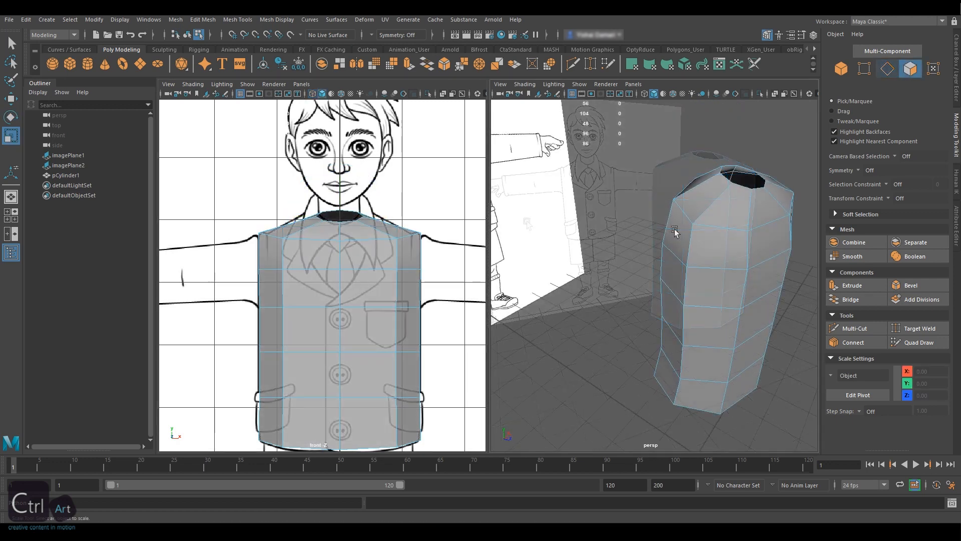
left_click(707, 251)
key("w")
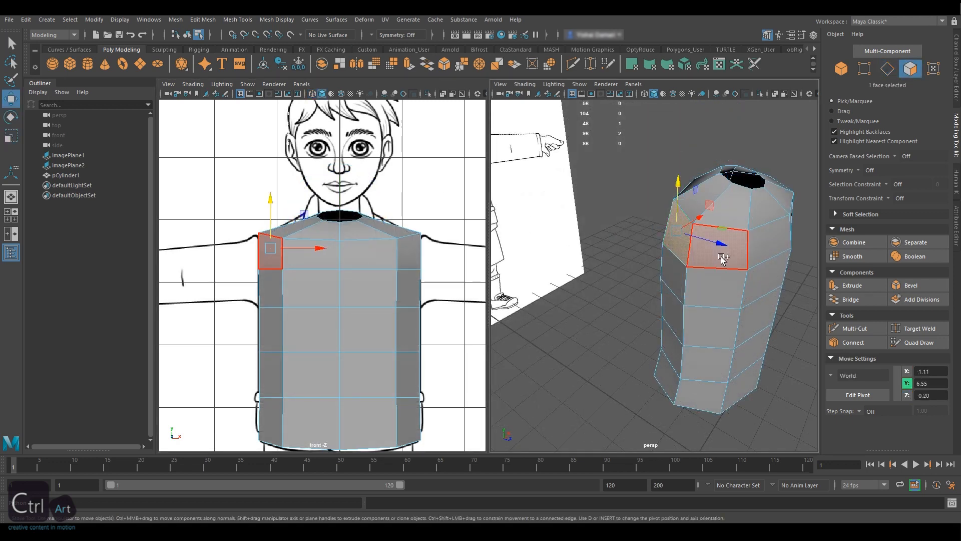
left_click(722, 258, "shift")
left_click(704, 281, "shift")
left_click(680, 278, "shift")
left_click_drag(701, 265, 699, 241, "alt")
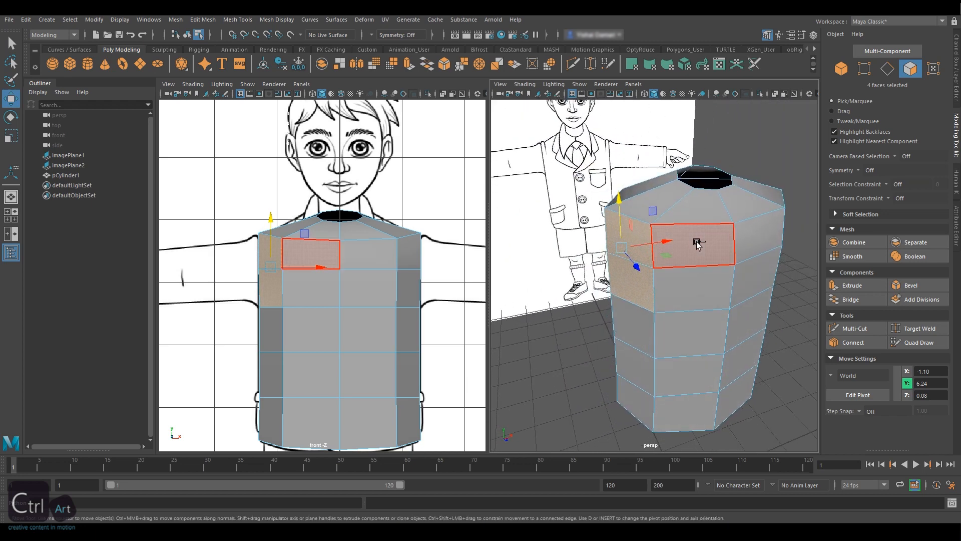
key("ctrl+e")
left_click_drag(584, 259, 570, 264)
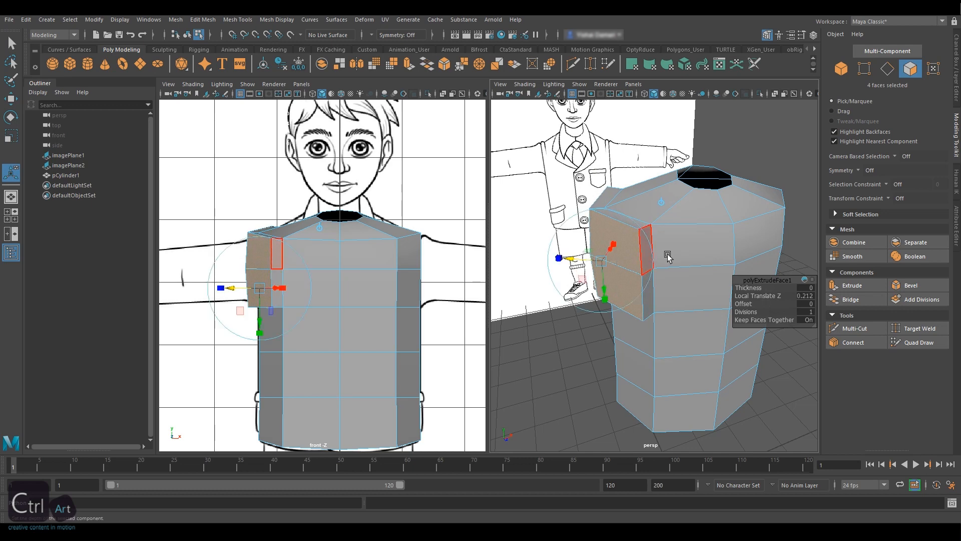
left_click_drag(665, 253, 714, 204, "alt")
key("Delete")
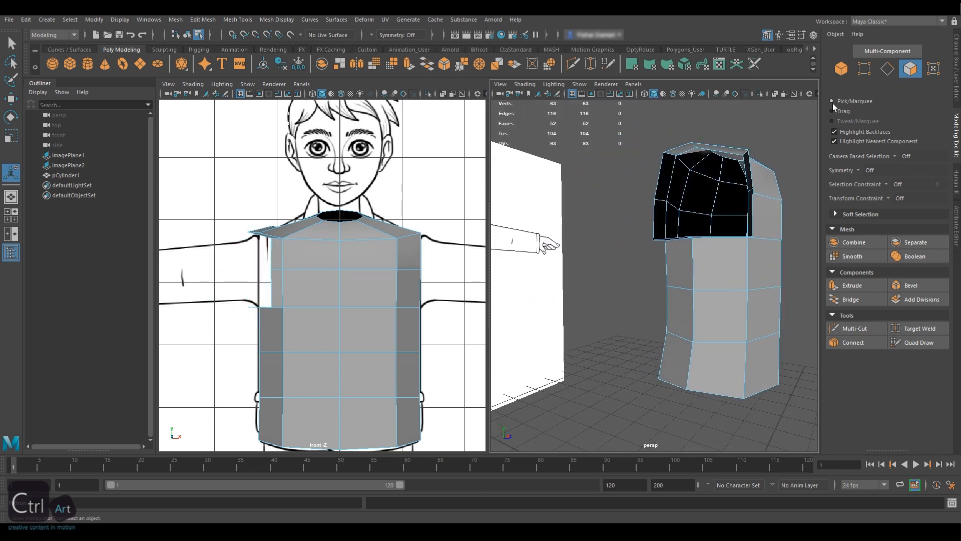
Step: Slide the shoulder vertex above the open armhole inward along its edge to X about -1.08
left_click(868, 68)
left_click_drag(676, 230, 638, 218, "alt")
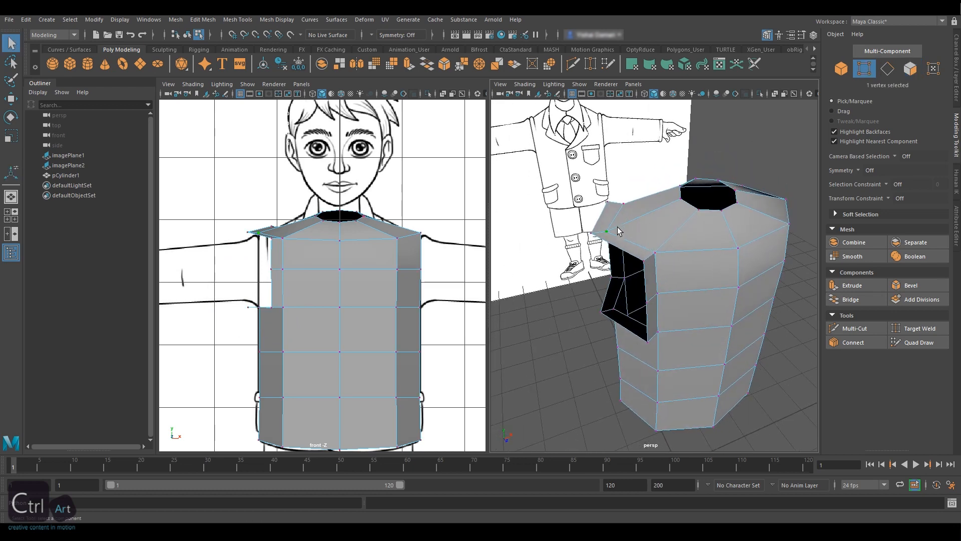
key("w")
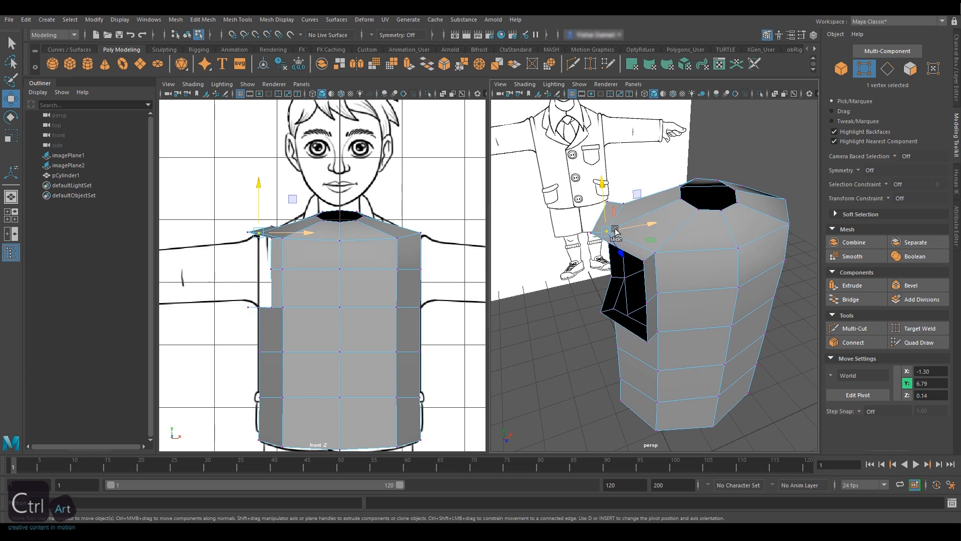
left_click_drag(614, 229, 655, 222, "ctrl+shift")
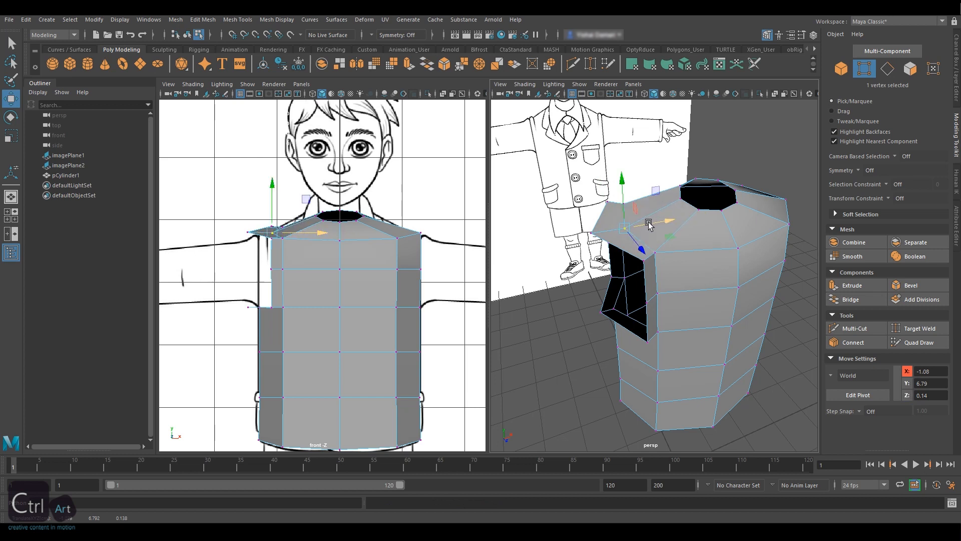
Step: Undo the shoulder vertex's last move, try sliding it inward along its connected edge, and undo that slide
key("ctrl+z")
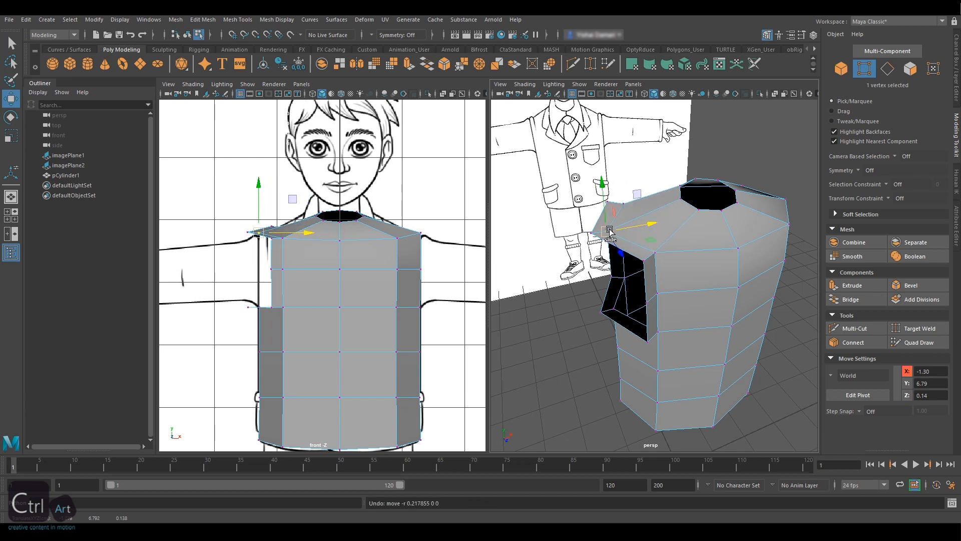
left_click_drag(609, 230, 620, 224, "ctrl+shift")
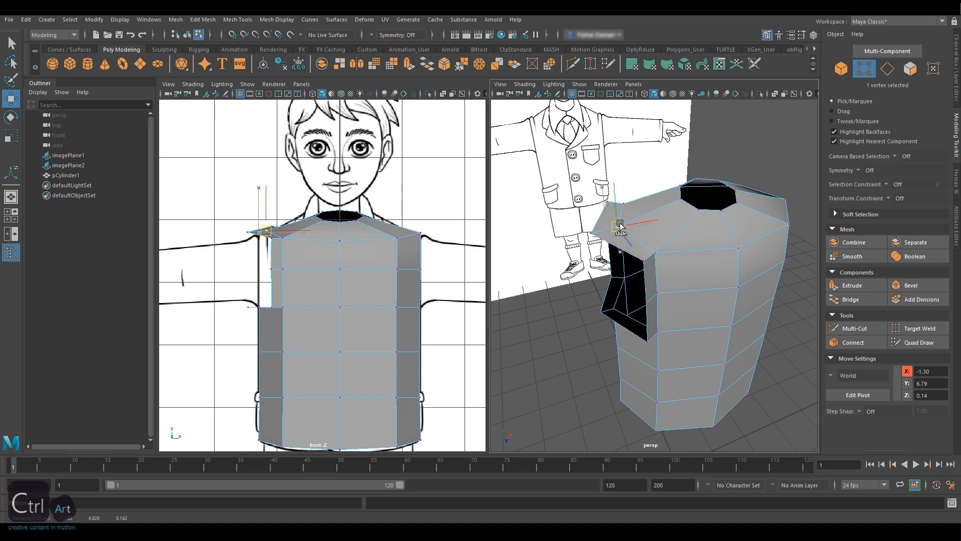
key("ctrl+z")
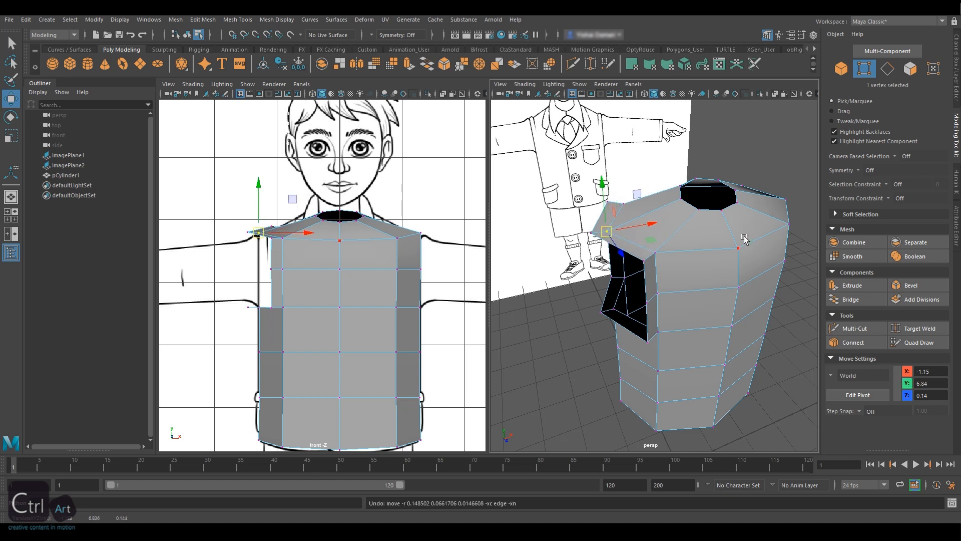
Step: Slide the shoulder vertex along its edge to X about -1.17 with the Edge Slide transform constraint, and turn the constraint off
left_click(889, 199)
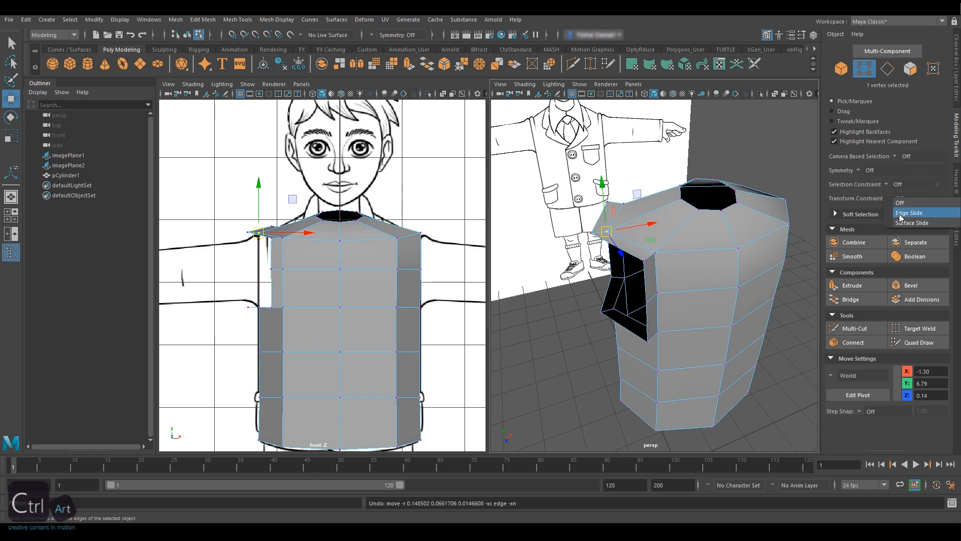
left_click(901, 215)
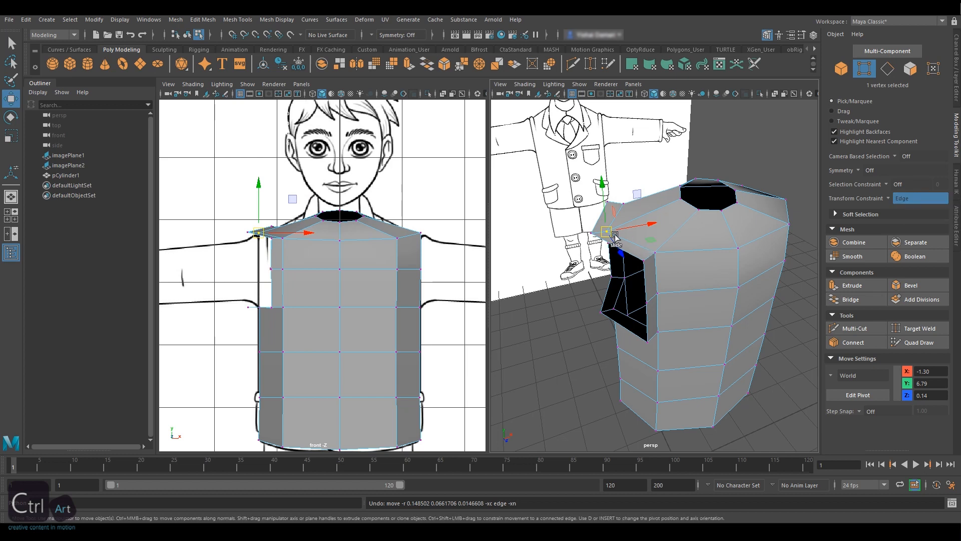
mouse_move(608, 233)
left_mouse_down()
mouse_move(629, 225)
mouse_move(618, 228)
left_mouse_up()
left_click(888, 199)
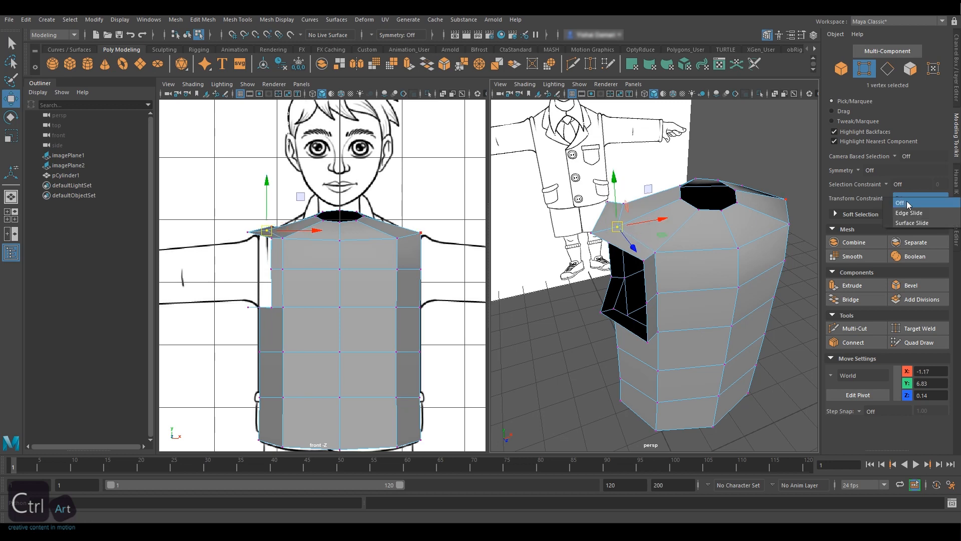
left_click(901, 199)
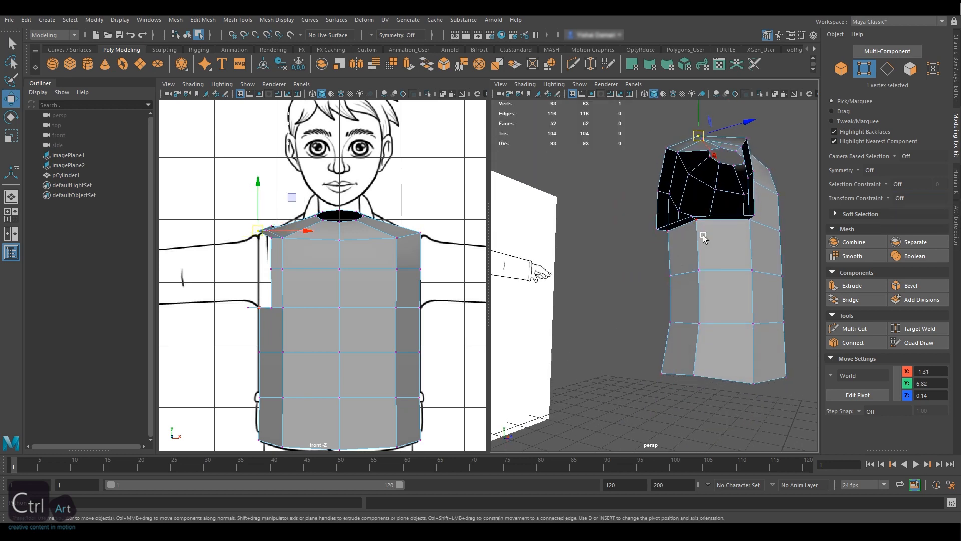
Step: Lower the middle vertex on the armhole's bottom edge to Y about 5.43
left_click(696, 223)
left_click_drag(697, 223, 692, 232)
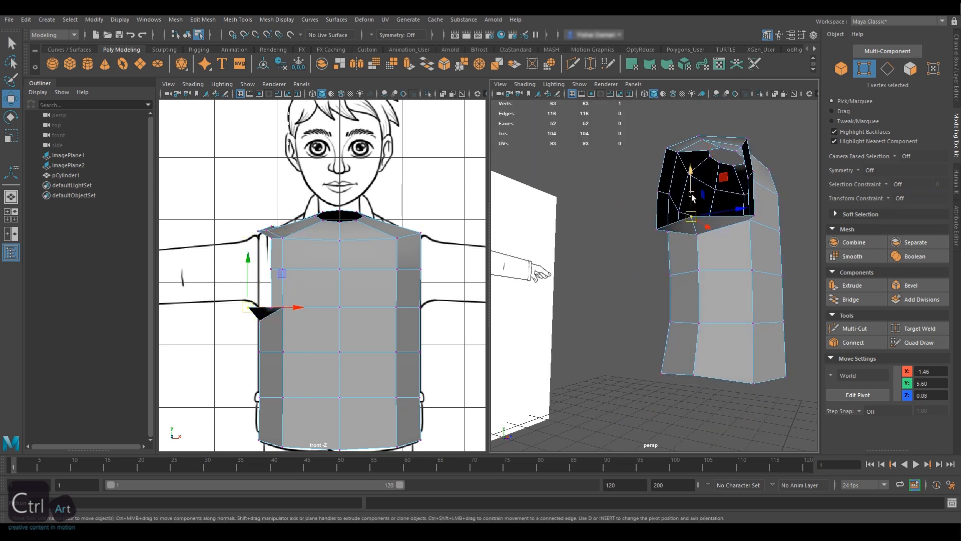
left_click_drag(703, 186, 683, 198, "alt")
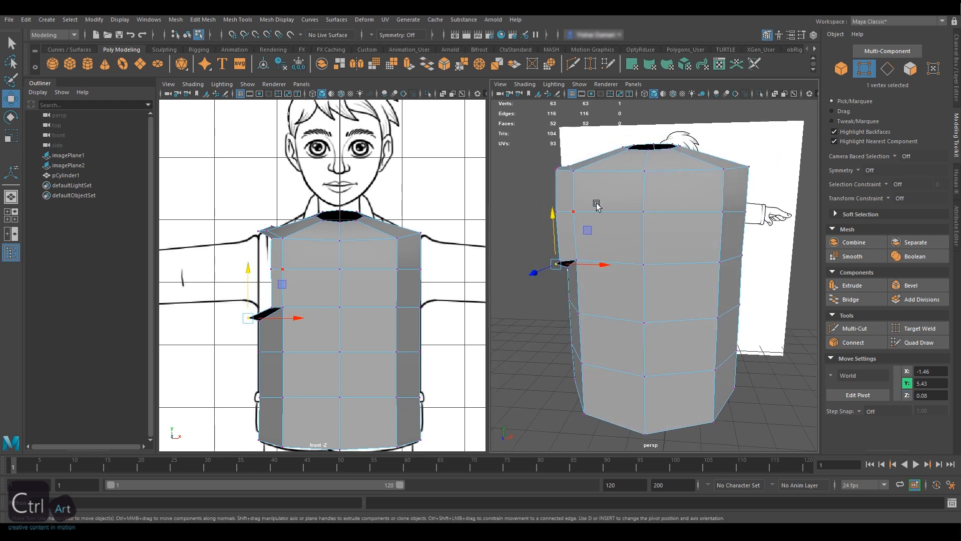
Step: Delete the column of front faces beside the center line on the jacket's positive X side
left_click_drag(596, 206, 700, 210, "alt")
scroll(756, 170, "down", 5)
key("F8")
scroll(701, 211, "up", 3)
key("F11")
left_click(686, 230)
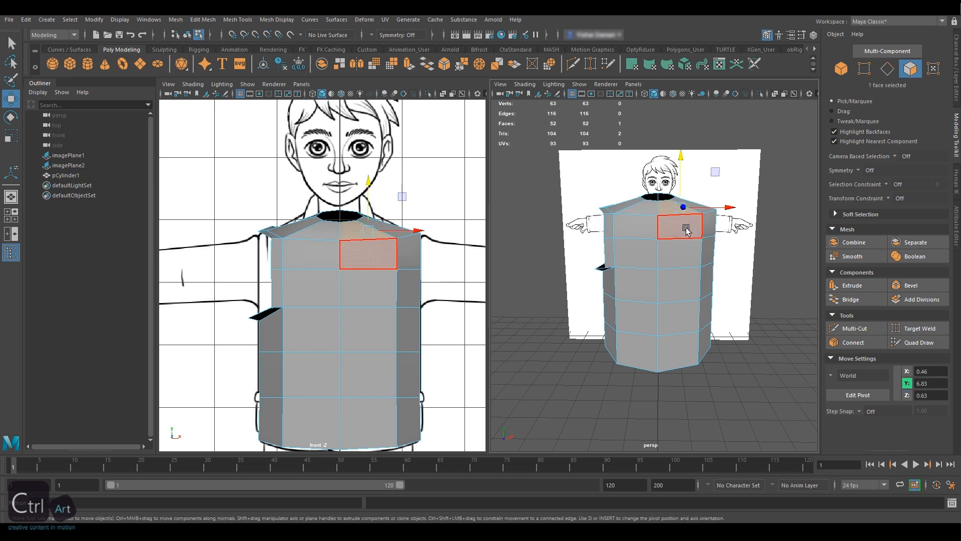
double_click(686, 229)
key("Delete")
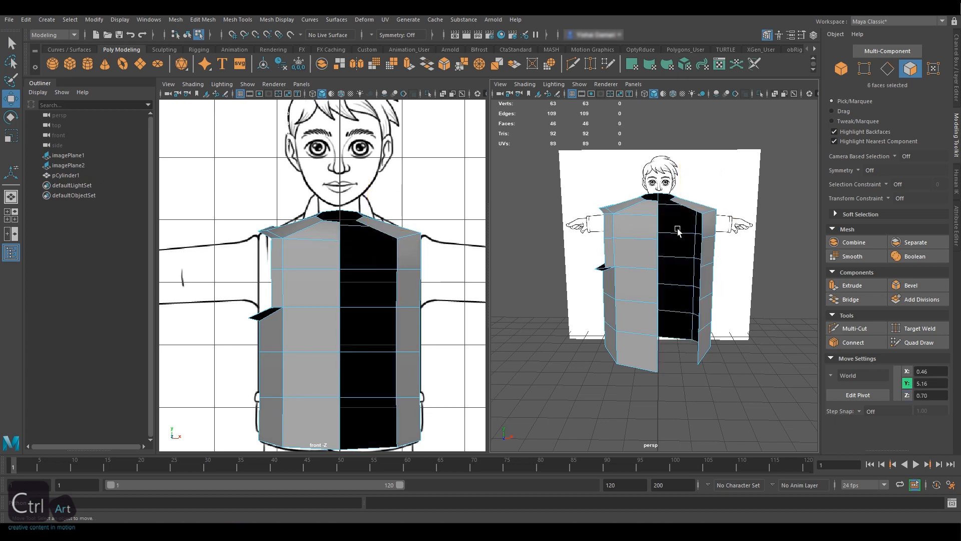
Step: Delete the remaining back and side face columns on the positive X side to leave half of the jacket
left_click(668, 201)
left_click(672, 219, "shift")
double_click(673, 219, "shift")
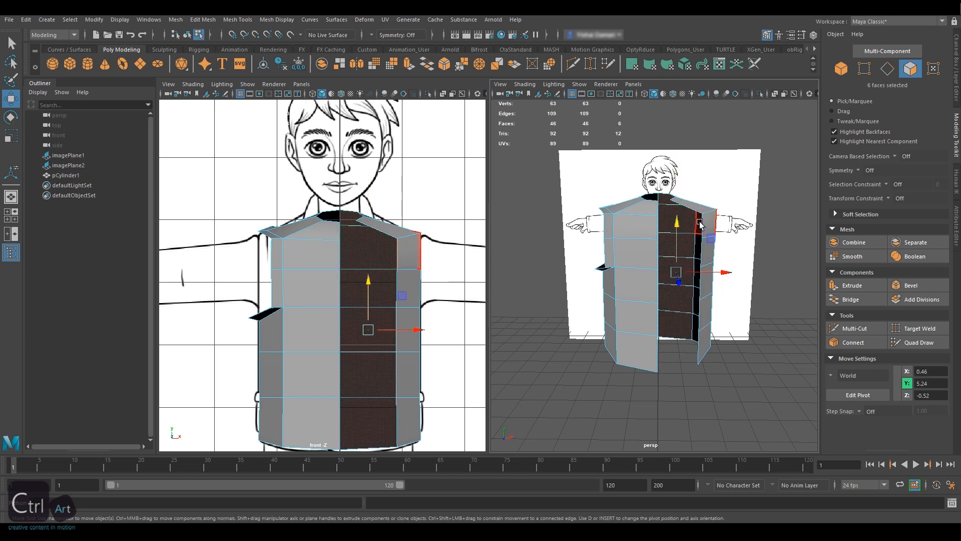
double_click(706, 220, "shift")
key("Delete")
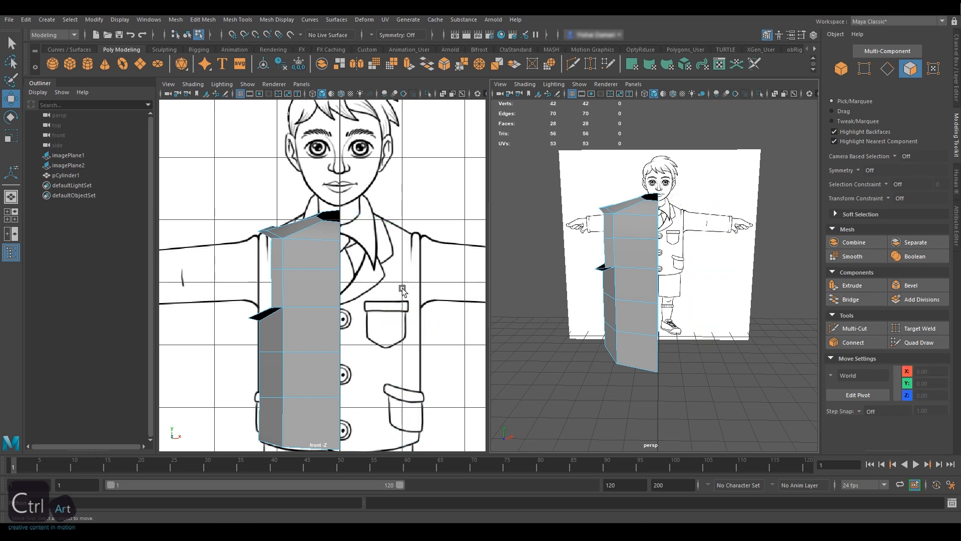
Step: Create a polygon cylinder for the sleeve with 8 axis subdivisions, 6 height subdivisions and 0 cap subdivisions
middle_click_drag(574, 257, 591, 226, "alt")
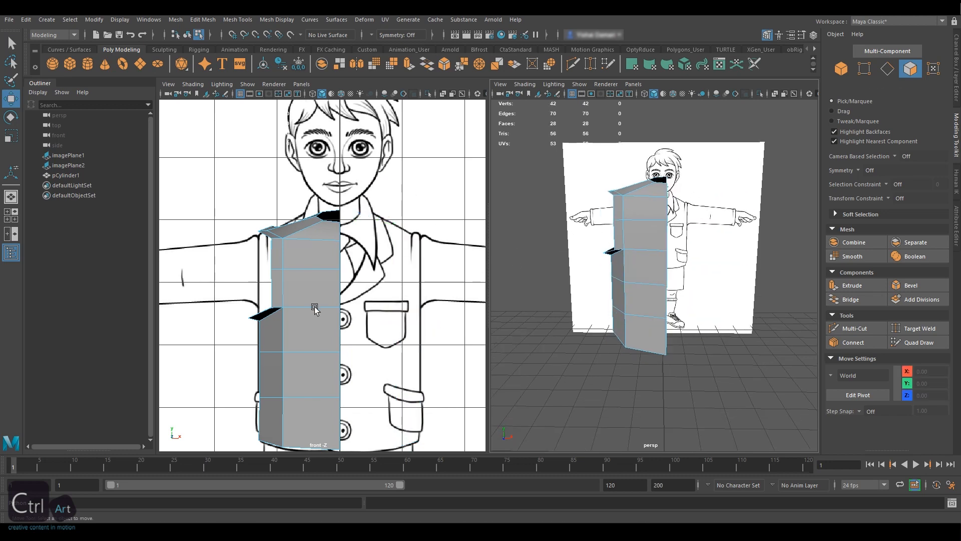
middle_click_drag(327, 304, 344, 265, "alt")
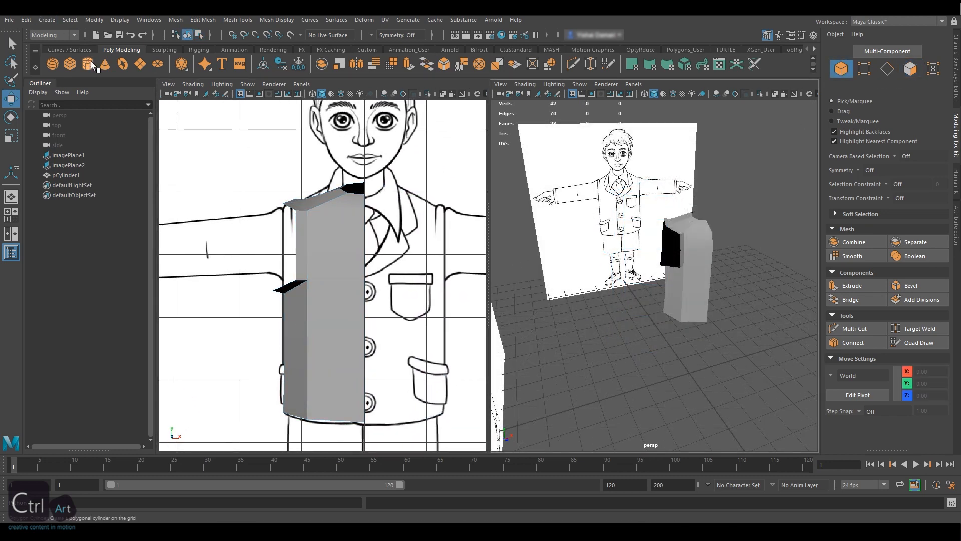
left_click(90, 61)
right_click_drag(609, 289, 684, 349, "alt")
middle_click_drag(684, 350, 625, 251, "alt")
left_click(813, 36)
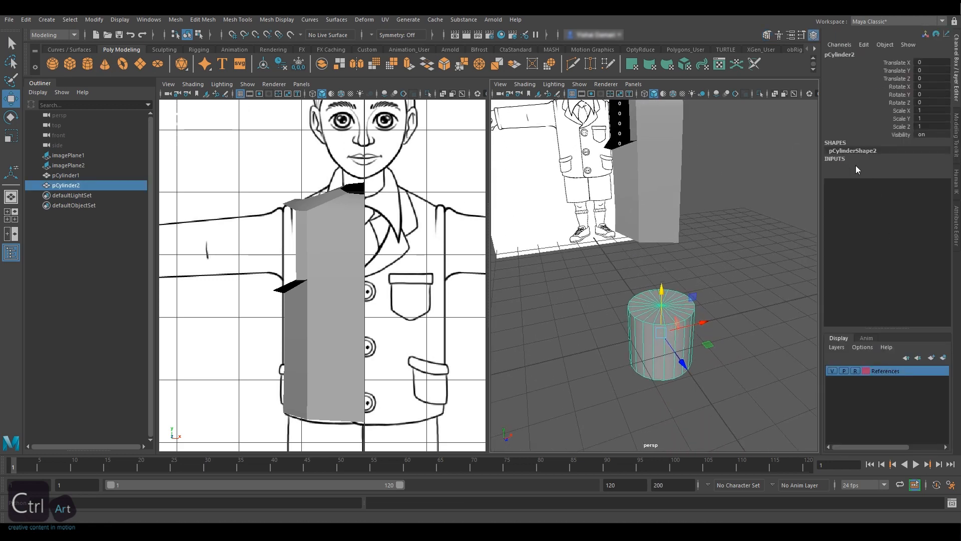
left_click(855, 166)
left_click(931, 190)
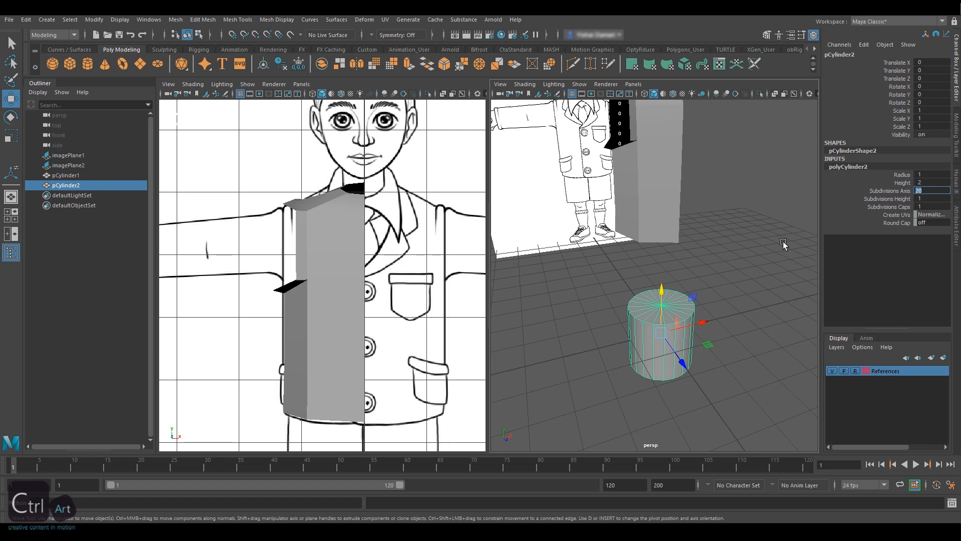
type("8")
key("Tab")
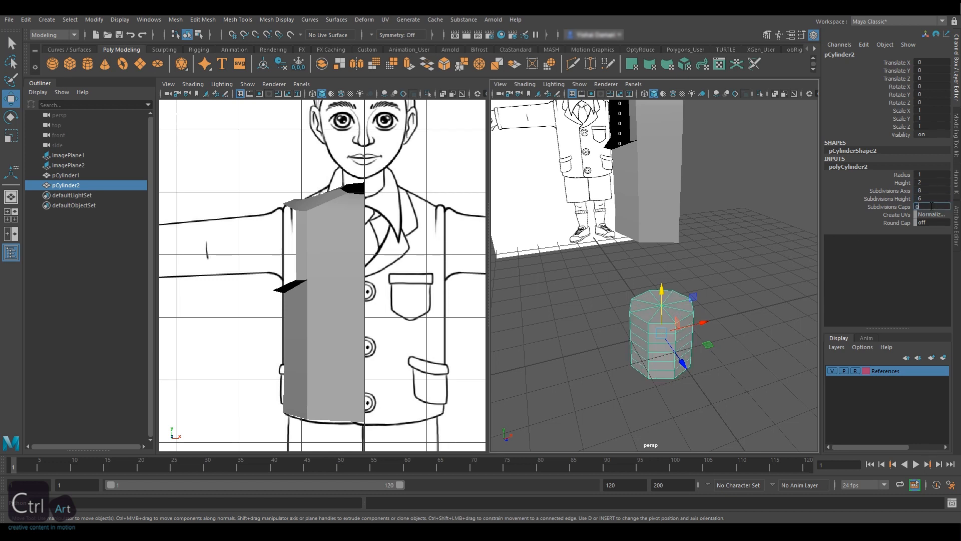
Step: Delete the top and bottom cap faces of the new cylinder and return to object selection
right_click_drag(679, 294, 681, 300)
scroll(685, 287, "up", 3)
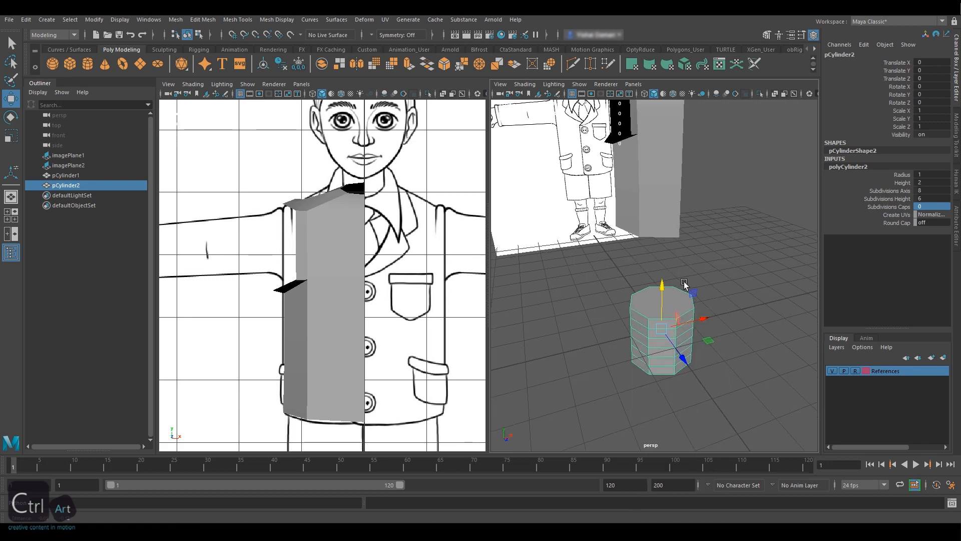
middle_click_drag(684, 286, 686, 266, "alt")
right_click_drag(688, 275, 689, 292)
left_click(680, 303)
left_click_drag(673, 328, 674, 255, "alt")
left_click(680, 413, "shift")
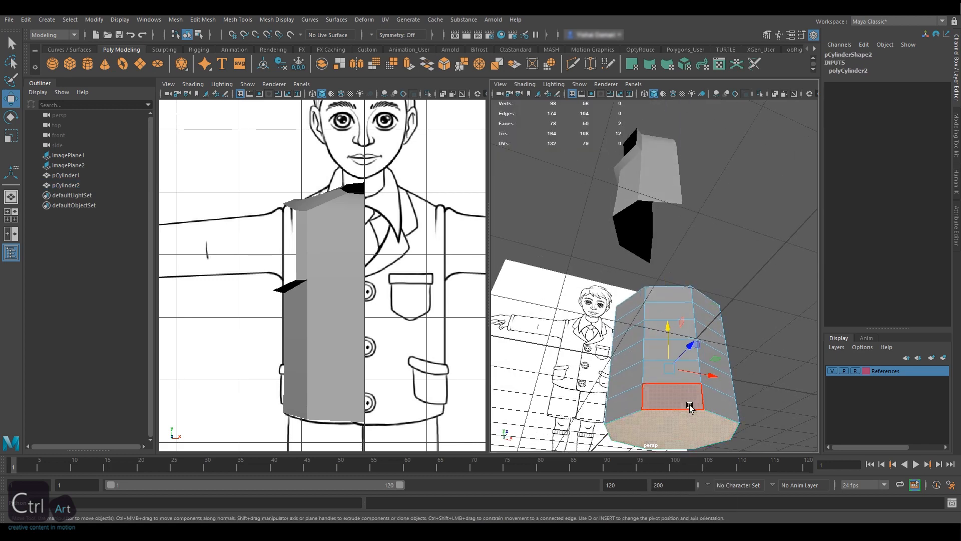
key("Delete")
left_click_drag(677, 296, 687, 330, "alt")
key("F8")
key("F8")
key("F8")
Step: Snap the new cylinder's pivot to the center of its bottom end in the front view
left_click(373, 375)
middle_click_drag(373, 375, 369, 61, "alt")
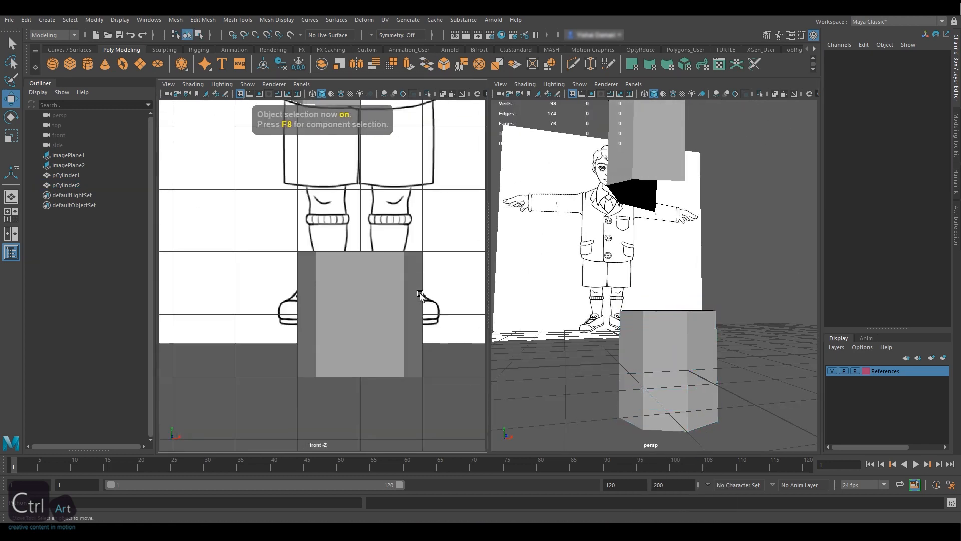
left_click(388, 315)
key("d")
left_click_drag(361, 261, 361, 370)
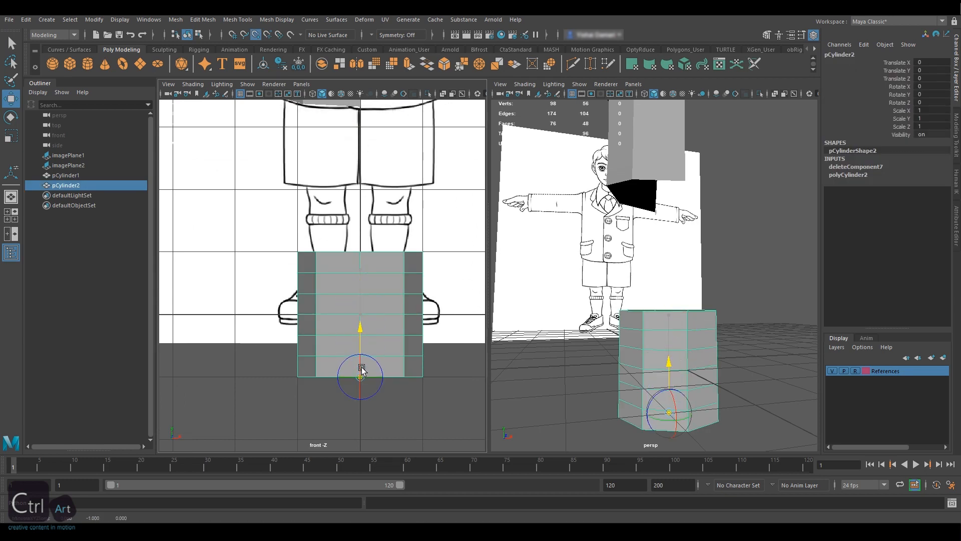
Step: Move the cylinder up and across to the negative X armhole in the front view
right_click_drag(436, 412, 338, 280, "alt")
middle_click_drag(338, 280, 356, 386, "alt")
left_click_drag(358, 382, 347, 188)
left_click_drag(396, 235, 339, 233)
middle_click_drag(332, 226, 350, 277, "alt")
right_click_drag(350, 278, 425, 290, "alt")
Step: Rotate the cylinder about Z to about 93.1 degrees along the arm, and place it at X about -1.234 and Y about 7.148
middle_click_drag(633, 122, 656, 239, "alt")
left_click_drag(657, 239, 646, 273, "alt")
middle_click_drag(343, 279, 350, 263, "alt")
key("e")
left_click_drag(359, 244, 246, 235)
key("w")
left_click_drag(360, 278, 398, 278)
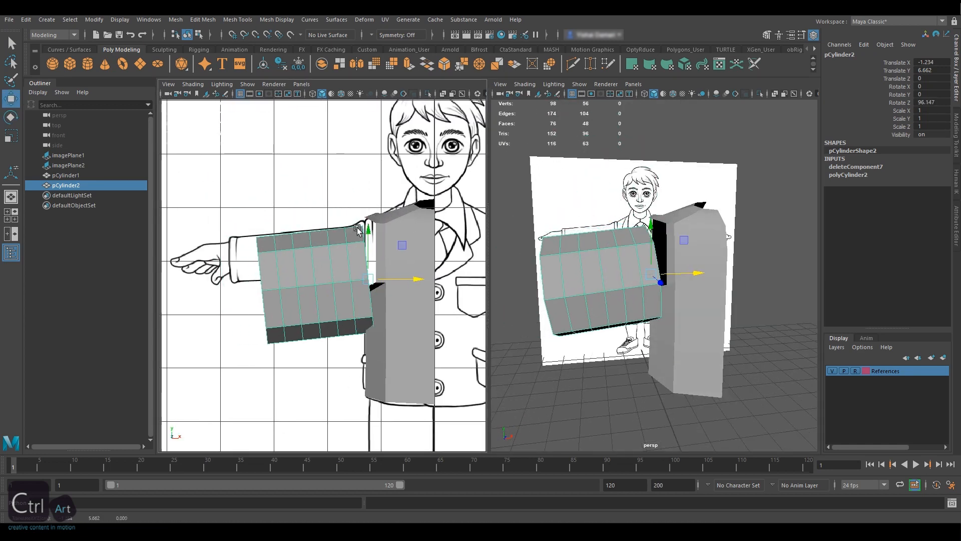
left_click_drag(368, 230, 366, 205)
scroll(380, 225, "up", 2)
Step: Try scaling the sleeve cylinder along the world X axis, and undo it
key("r")
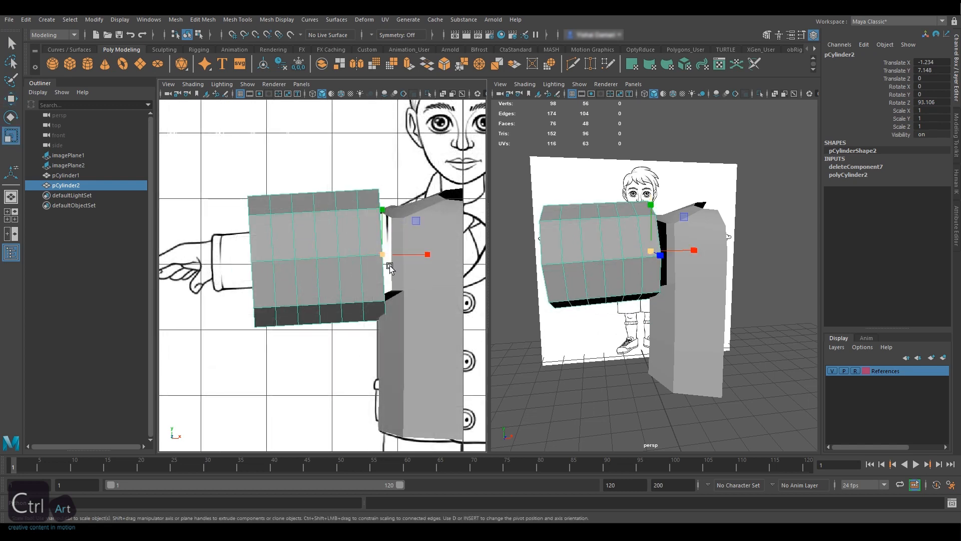
mouse_move(427, 256)
left_mouse_down()
mouse_move(460, 257)
mouse_move(438, 256)
left_mouse_up()
key("ctrl+z")
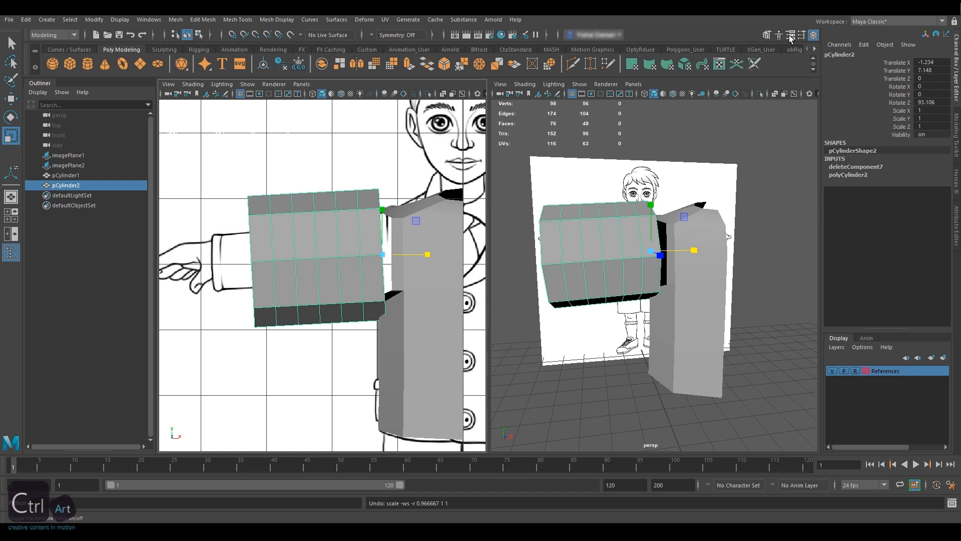
Step: Compare the Scale tool's World and Component axis orientations, and set the orientation to Object
left_click(369, 238)
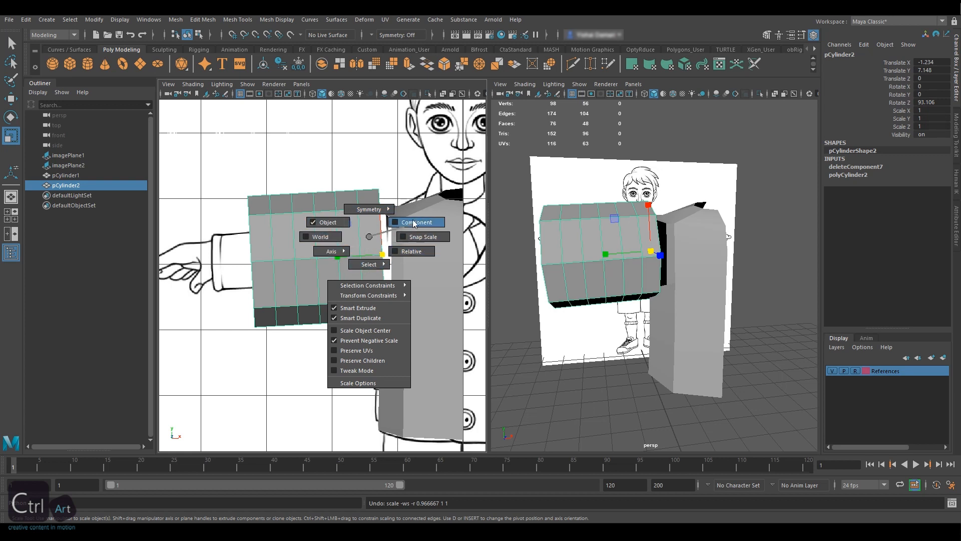
left_click(336, 222)
left_click(803, 35)
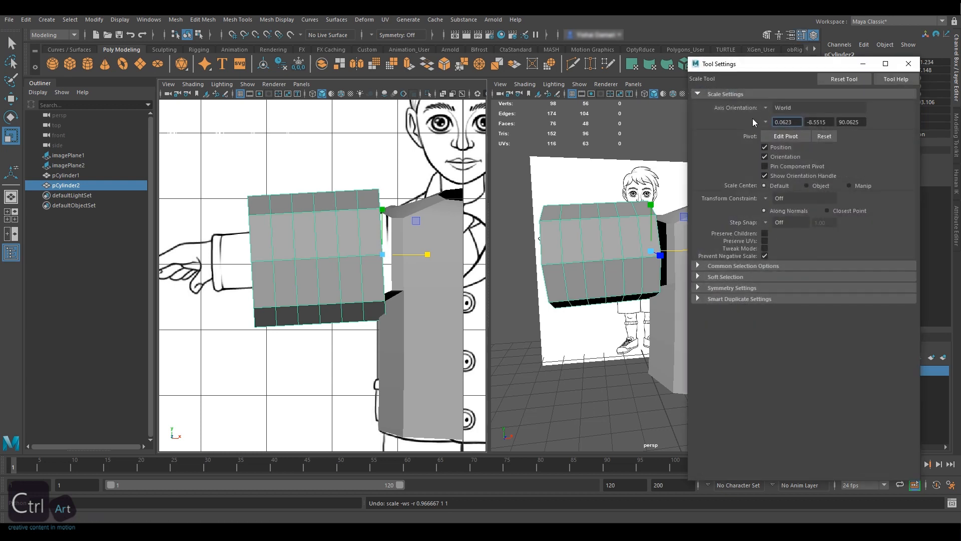
left_click(766, 108)
left_click(832, 113)
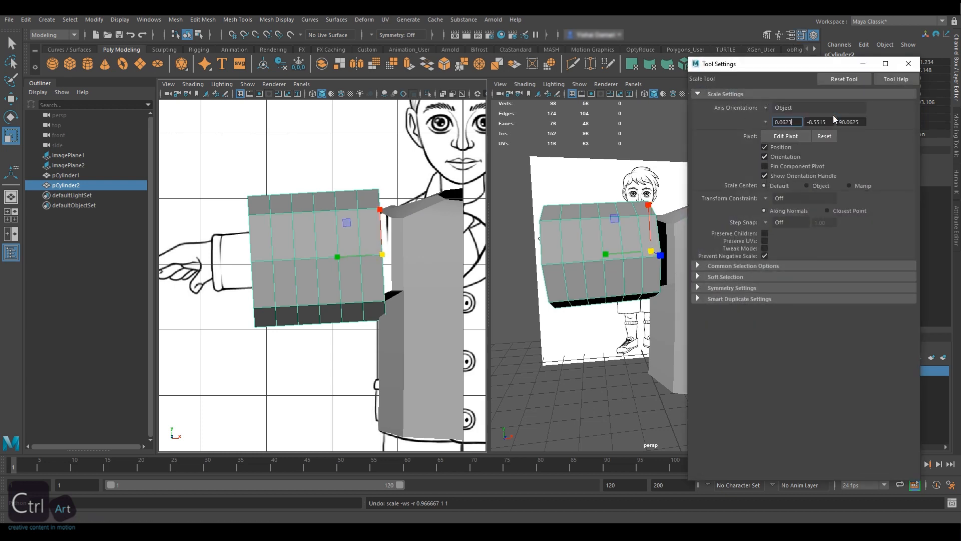
left_click(798, 107)
left_click(801, 121)
left_click(770, 107)
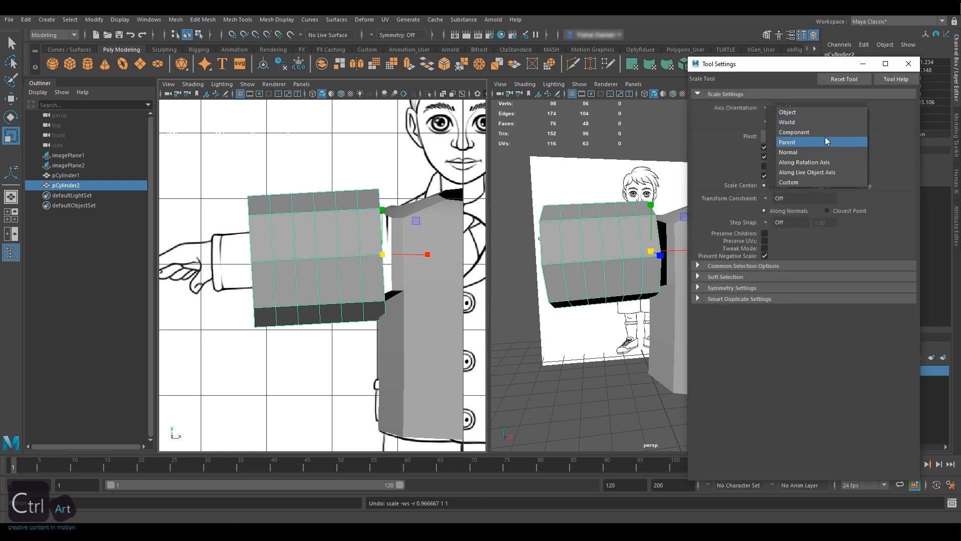
left_click(815, 132)
left_click(781, 111)
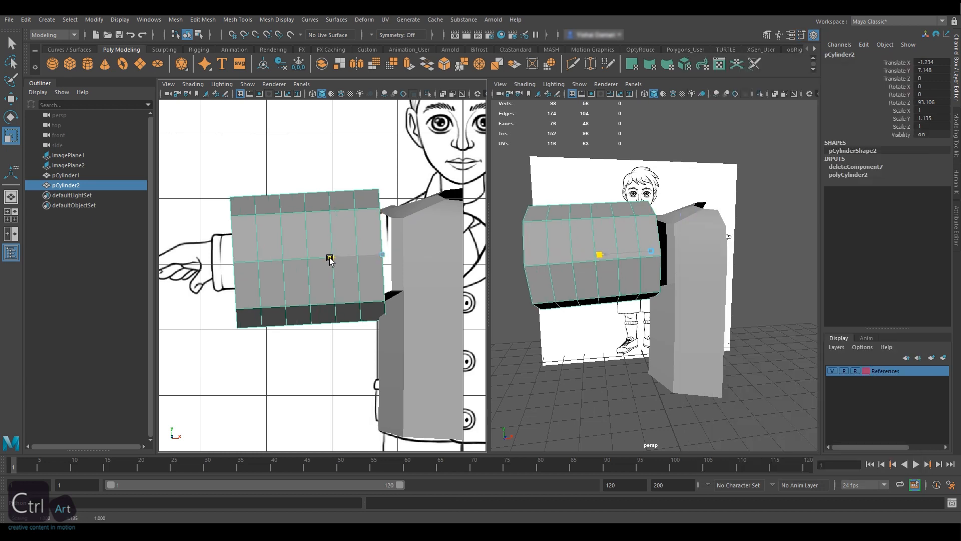
Step: Scale the sleeve cylinder to about 0.583 in X and Z and 0.76 in Y over the wireframe drawing, and raise it to Y about 7.201
left_click_drag(330, 258, 323, 261)
key("4")
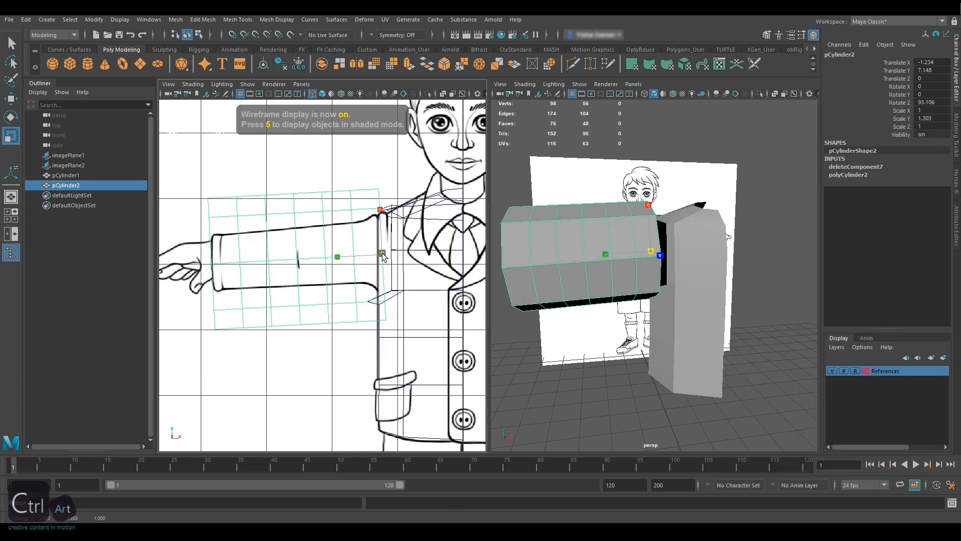
left_click_drag(382, 255, 299, 192)
key("w")
left_click_drag(381, 208, 381, 204)
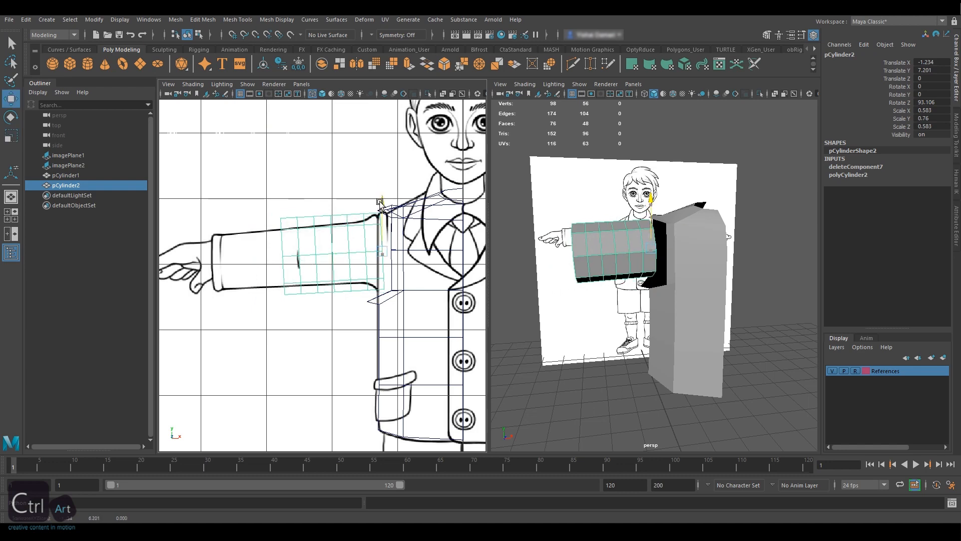
Step: Fit the cylinder to the drawn sleeve at X about -1.295, with scale about 1.26 in Y and 0.539 in X and Z
left_click_drag(430, 249, 296, 256)
key("r")
middle_click_drag(297, 256, 309, 260, "alt")
right_click_drag(309, 259, 367, 250, "alt")
key("space")
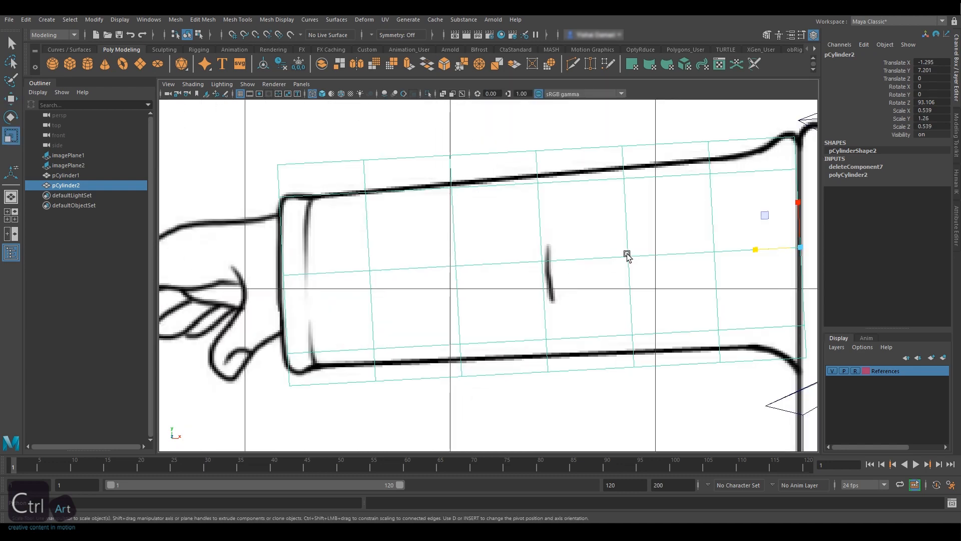
Step: Select the edge loop at the sleeve's wrist end and scale it down to the drawn cuff opening
right_click_drag(628, 257, 570, 228, "alt")
left_click(766, 36)
left_click(887, 68)
double_click(349, 240)
left_click_drag(351, 273, 334, 258)
Step: Move the sleeve's second edge loop to the drawn cuff seam and scale it down to the sleeve outline
key("w")
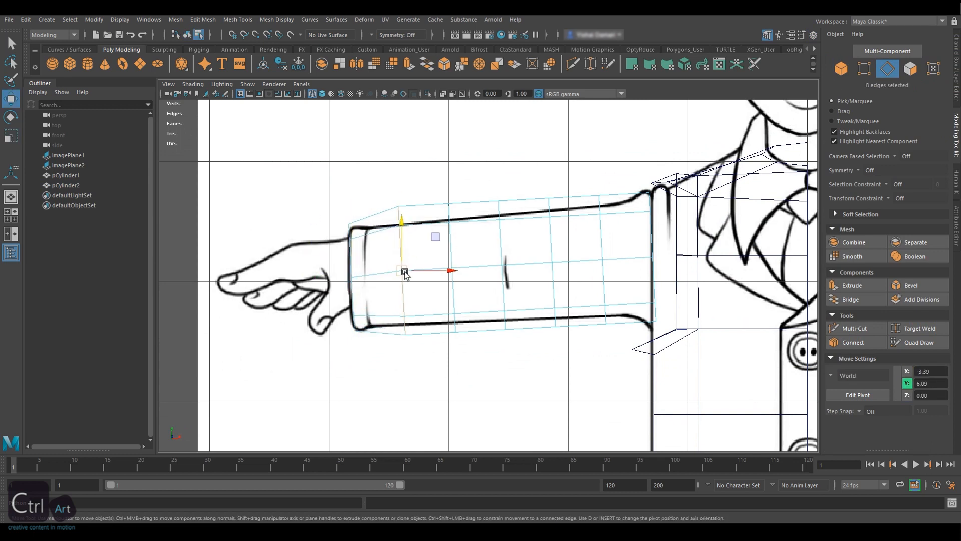
left_click(402, 270)
key("r")
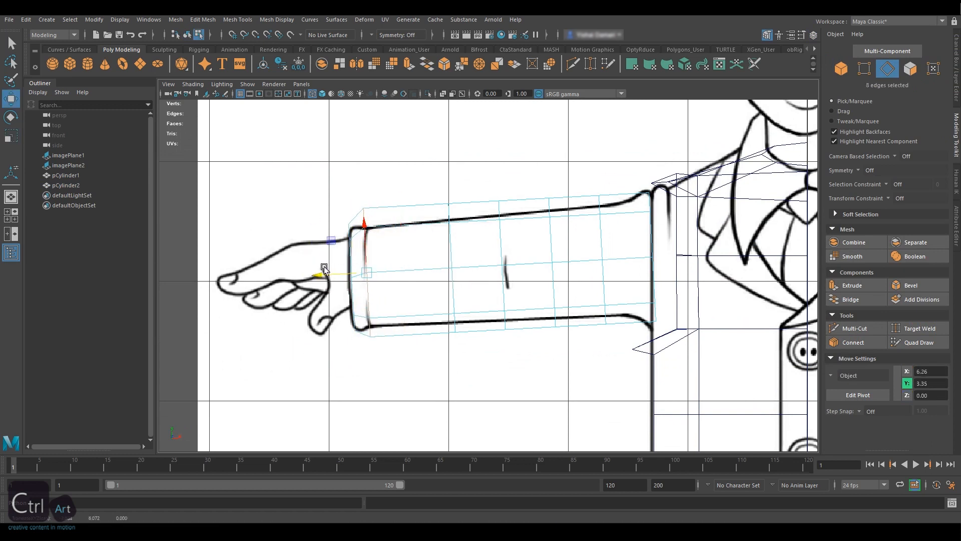
key("w")
Step: Scale the next two forearm edge loops to the drawn sleeve outline, shifting the first one slightly toward the wrist
double_click(450, 258)
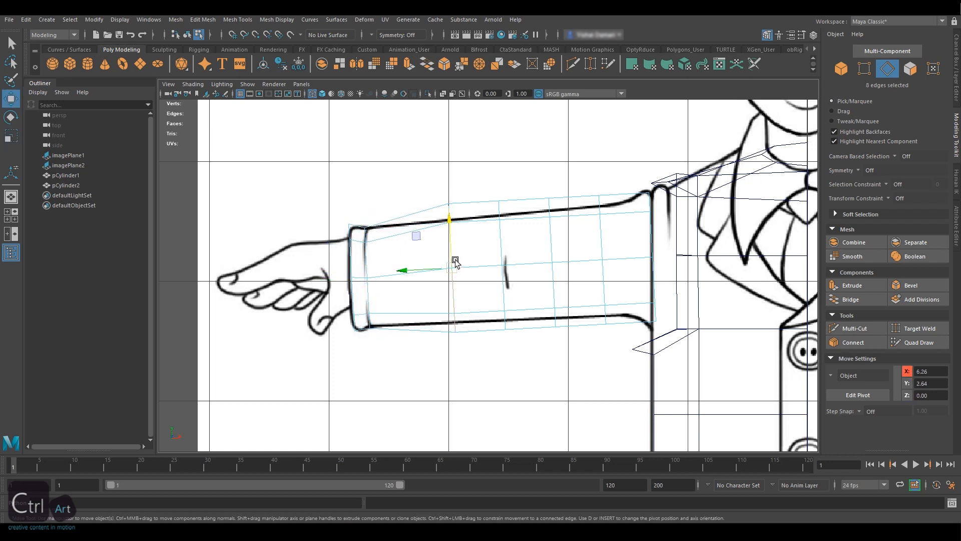
key("r")
key("w")
left_click_drag(449, 268, 483, 253)
key("r")
key("w")
Step: Scale the two upper-arm edge loops down so they follow the drawn sleeve outline
double_click(551, 245)
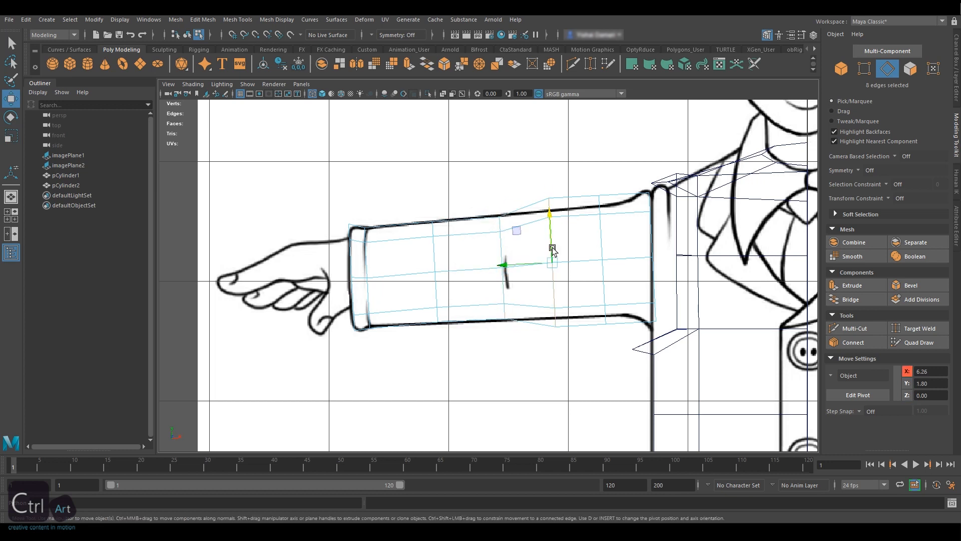
key("r")
left_click_drag(552, 262, 535, 253)
key("w")
double_click(601, 240)
key("r")
left_click_drag(603, 260, 590, 248)
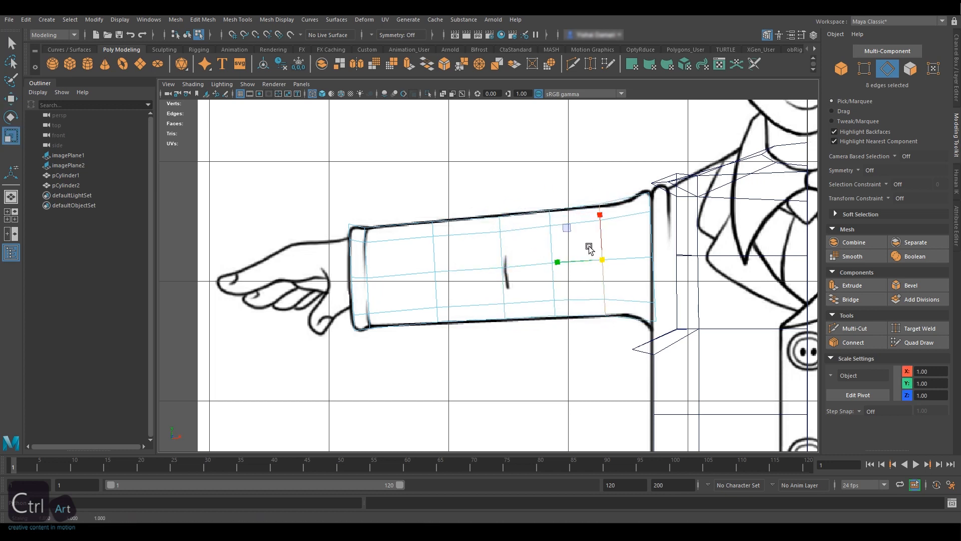
Step: Rotate the shoulder-end loop to match the armhole line, and move the neighbouring loop to where the drawn sleeve starts flaring
double_click(651, 241)
key("e")
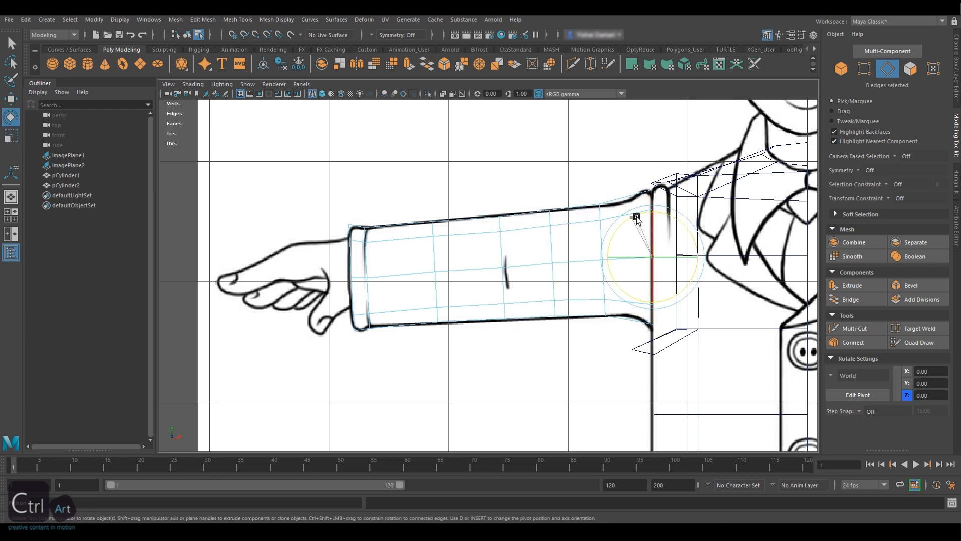
key("w")
double_click(602, 237)
left_click_drag(549, 261, 582, 259)
key("e")
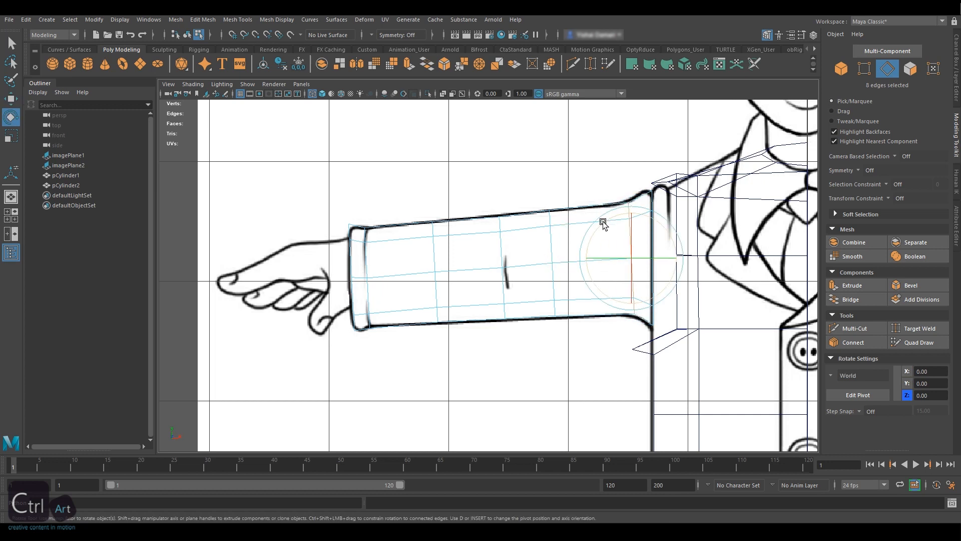
Step: Insert an edge loop in the shoulder flare using Multi-Cut with Edge Flow enabled, and fit it to the drawn curve
left_click(855, 328)
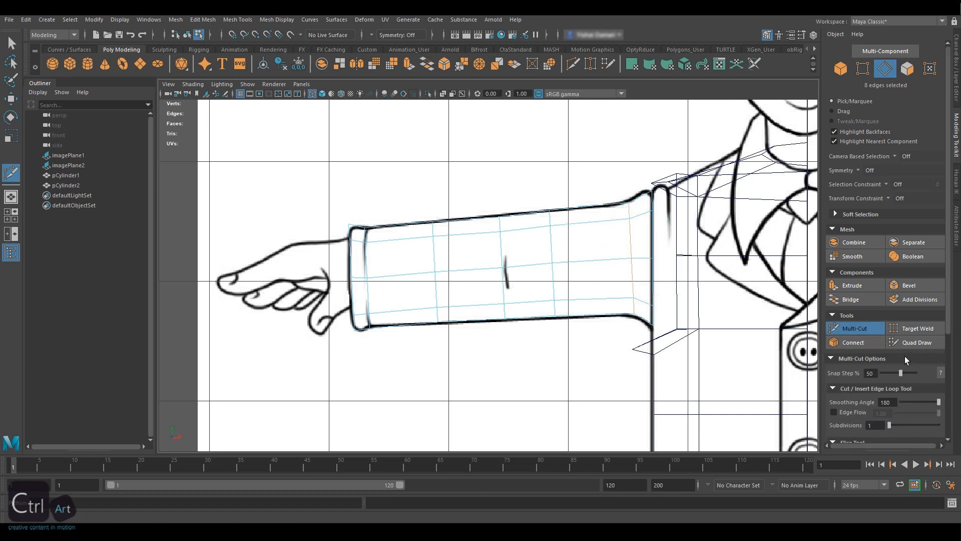
left_click(833, 411)
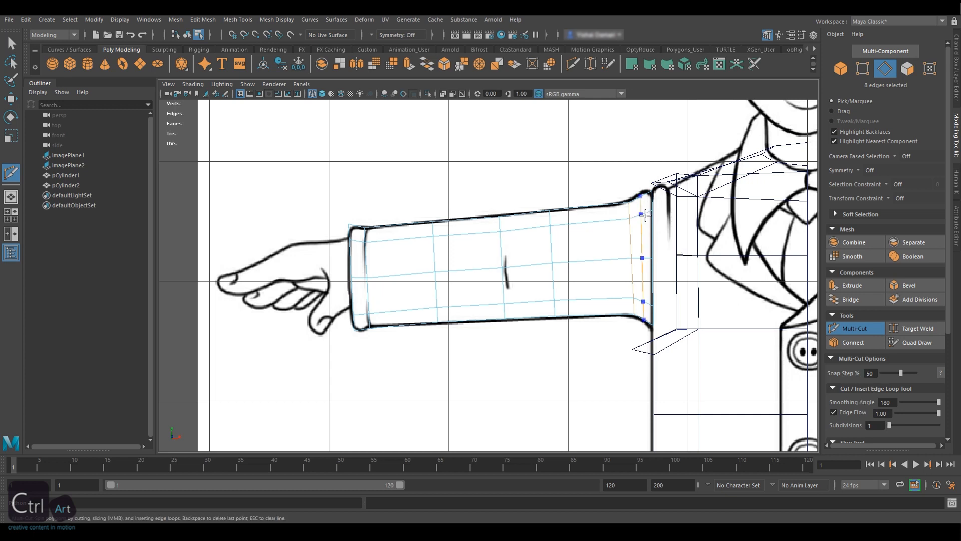
left_click(645, 214, "ctrl")
key("q")
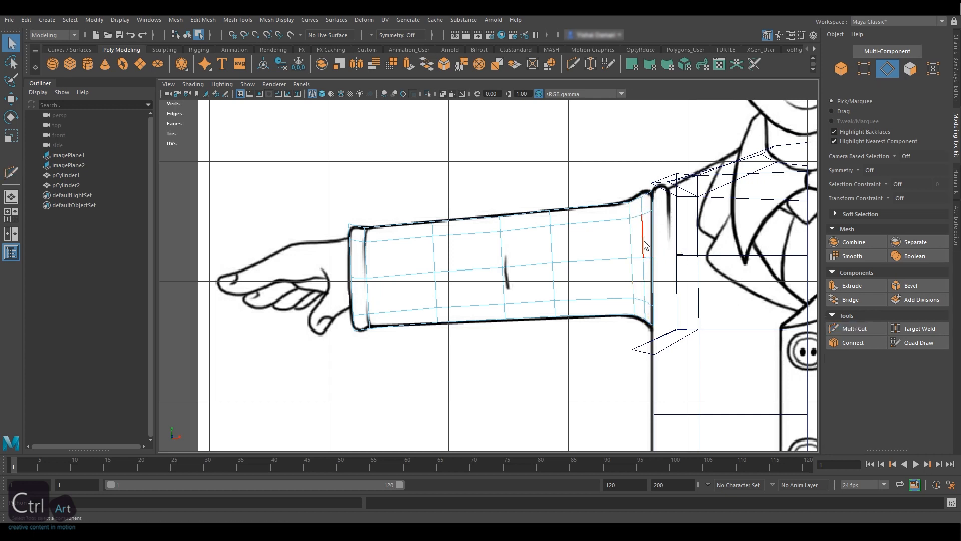
key("r")
left_click_drag(643, 257, 653, 258)
key("e")
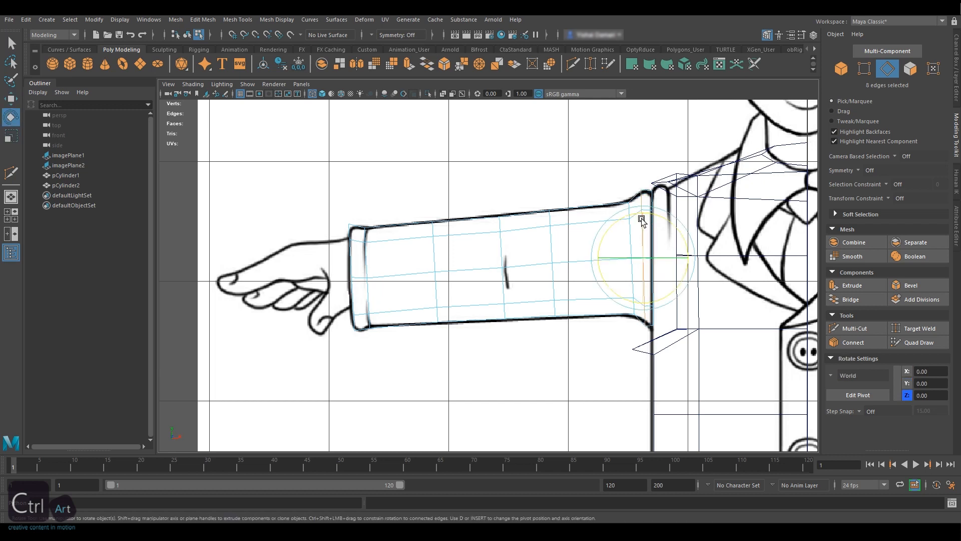
key("w")
key("r")
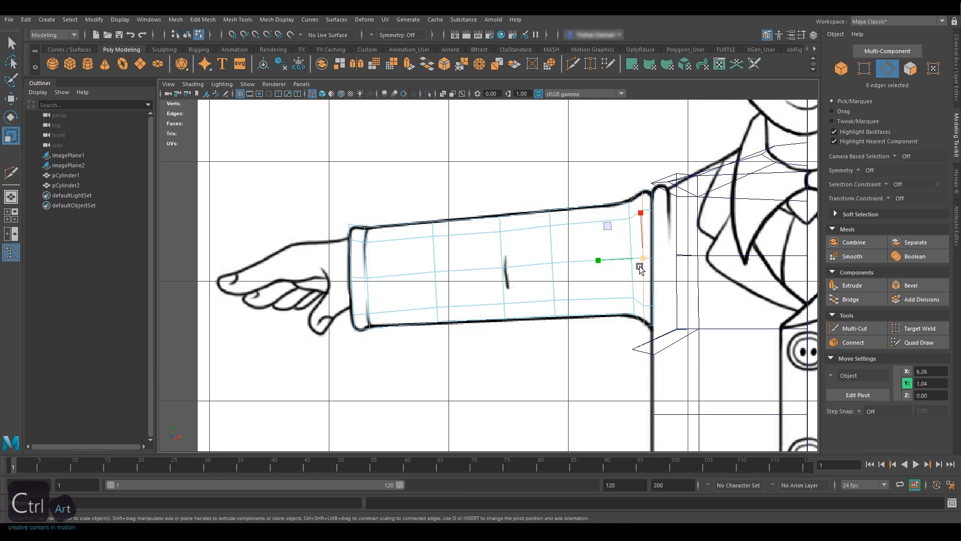
Step: Slide the middle edge loop onto the drawn elbow mark and bring its two neighbouring loops close on either side
double_click(502, 254)
key("w")
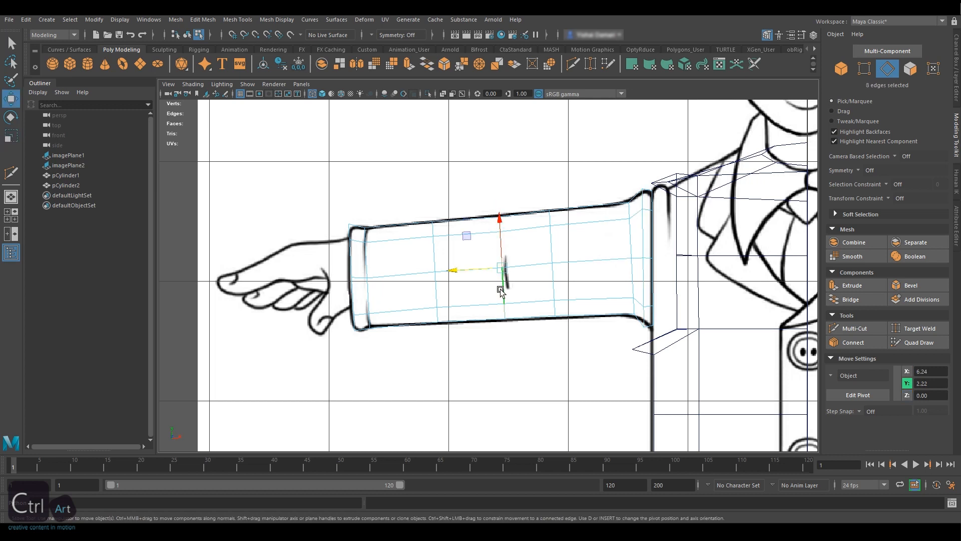
left_click_drag(448, 274, 456, 271)
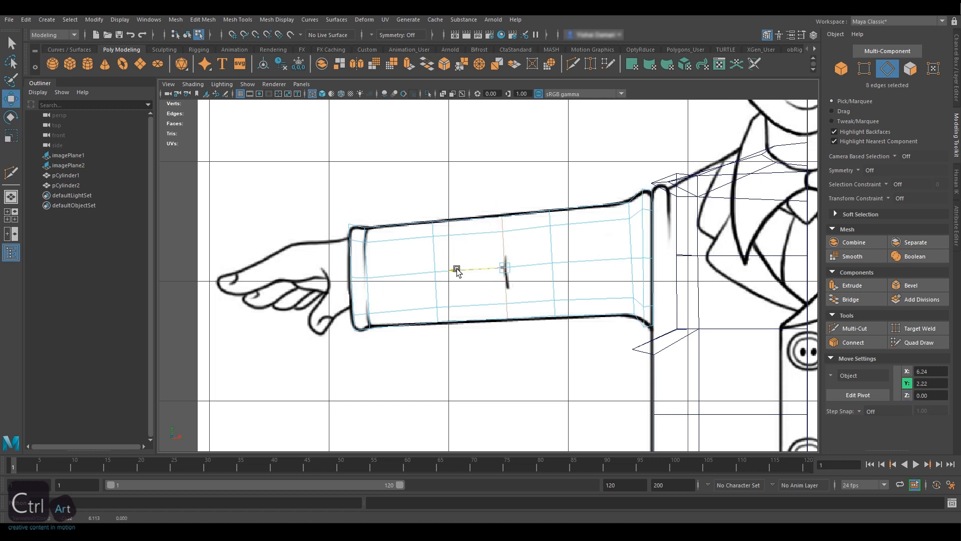
left_click_drag(457, 269, 456, 269)
double_click(435, 258)
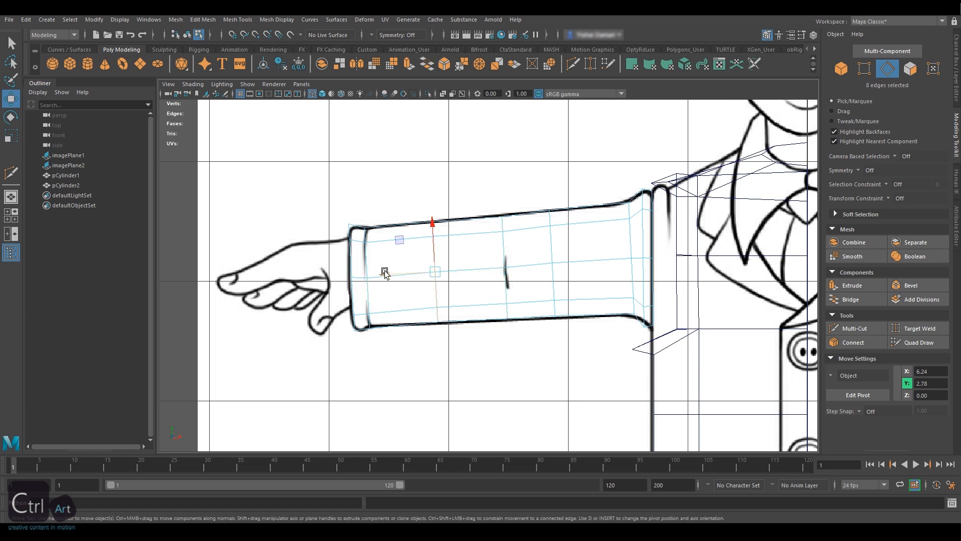
left_click_drag(388, 273, 427, 272)
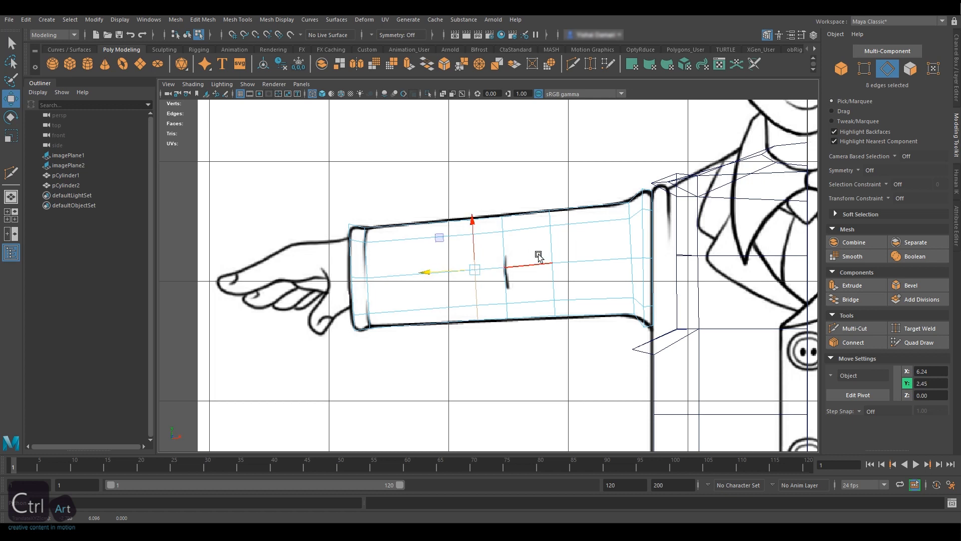
double_click(552, 250)
left_click_drag(502, 265, 483, 266)
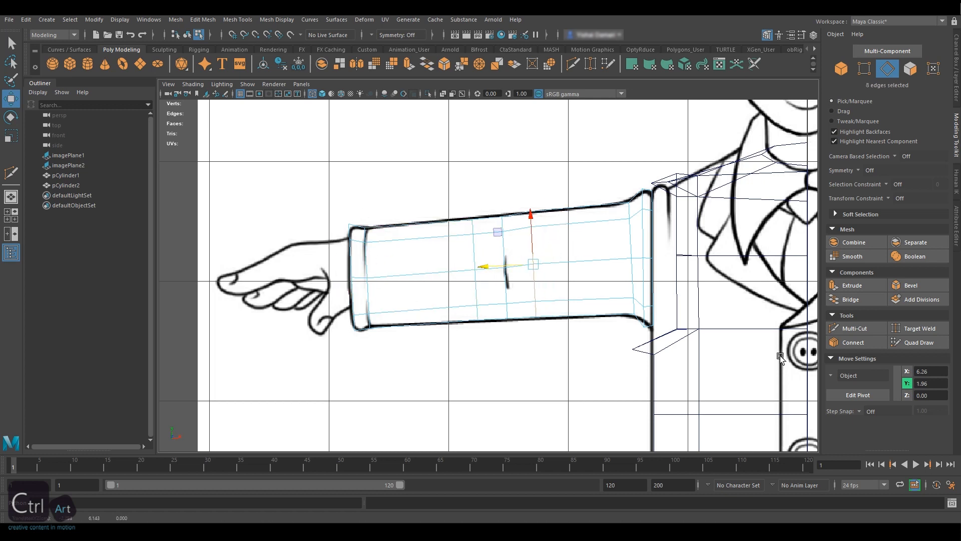
Step: Add one edge loop in the middle of the cuff, scaled to its outline, and another across the forearm
left_click(855, 328)
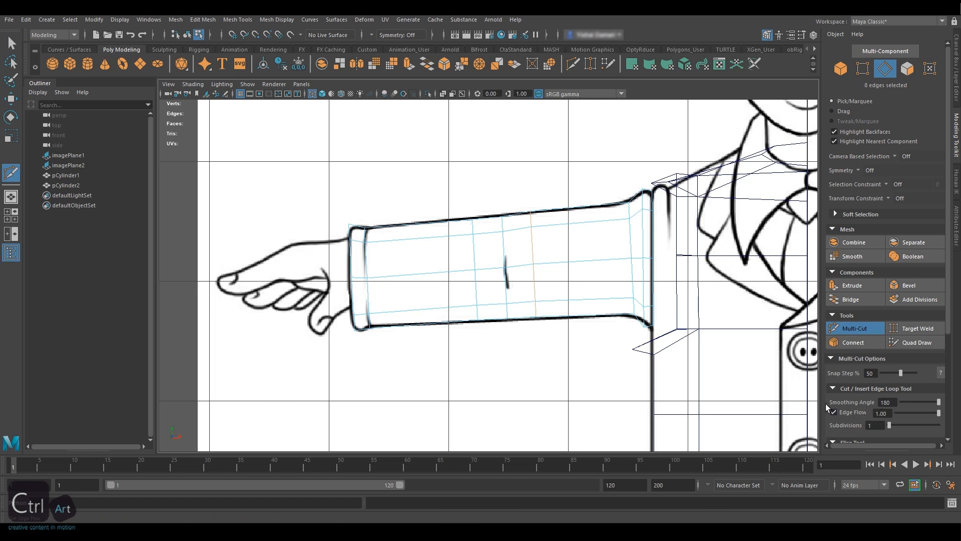
key("r")
double_click(358, 279)
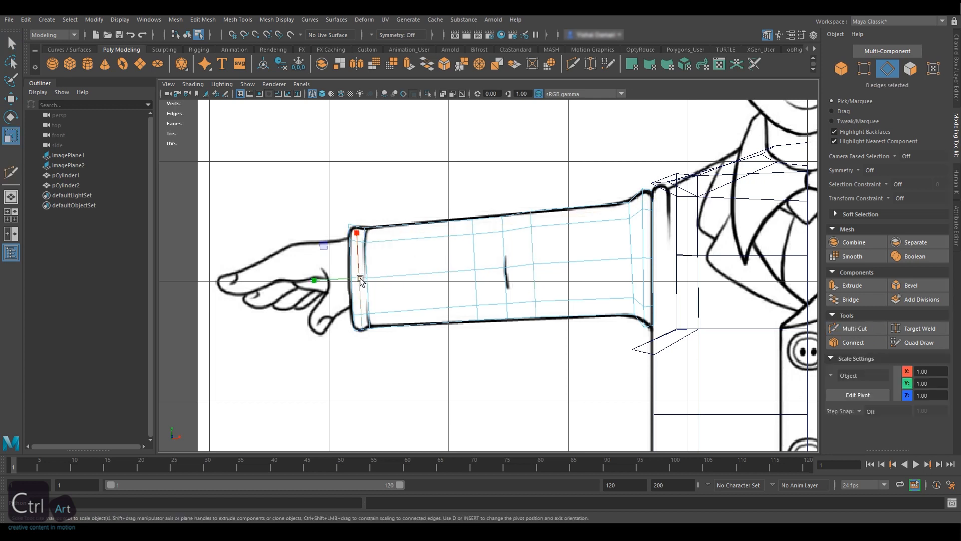
left_click(862, 345)
key("q")
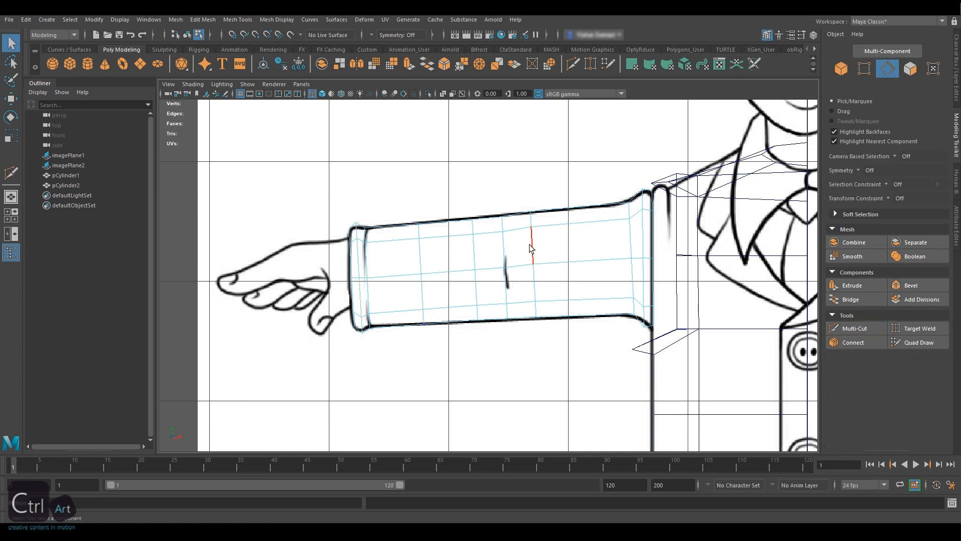
Step: Raise the elbow loop on the upper-arm side slightly to meet the drawn sleeve outline
double_click(531, 245)
key("w")
left_click_drag(531, 216, 531, 213)
Step: Show the model shaded in the perspective view and select the elbow loop on the forearm side
key("5")
key("space")
left_click_drag(509, 331, 454, 286, "alt")
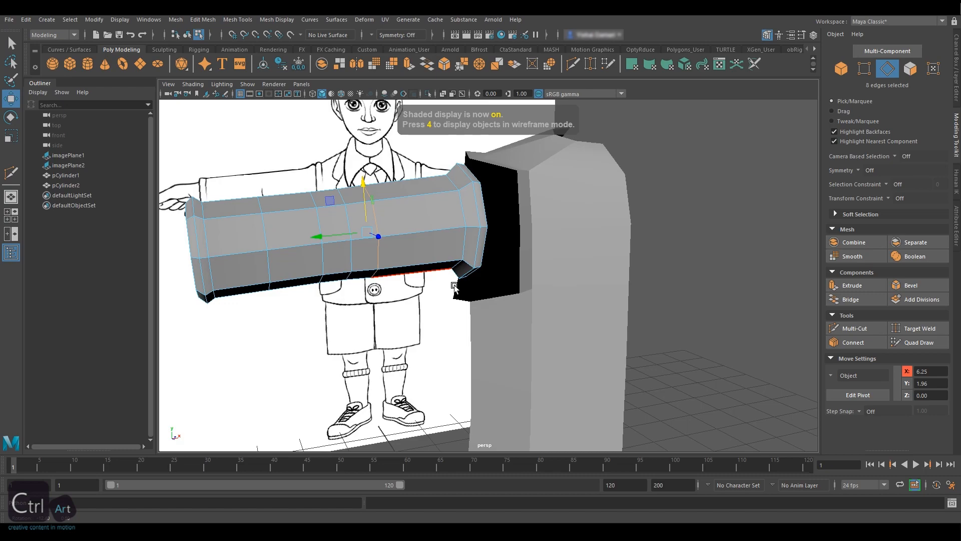
left_click_drag(454, 288, 554, 262, "alt")
middle_click_drag(505, 248, 530, 269, "alt")
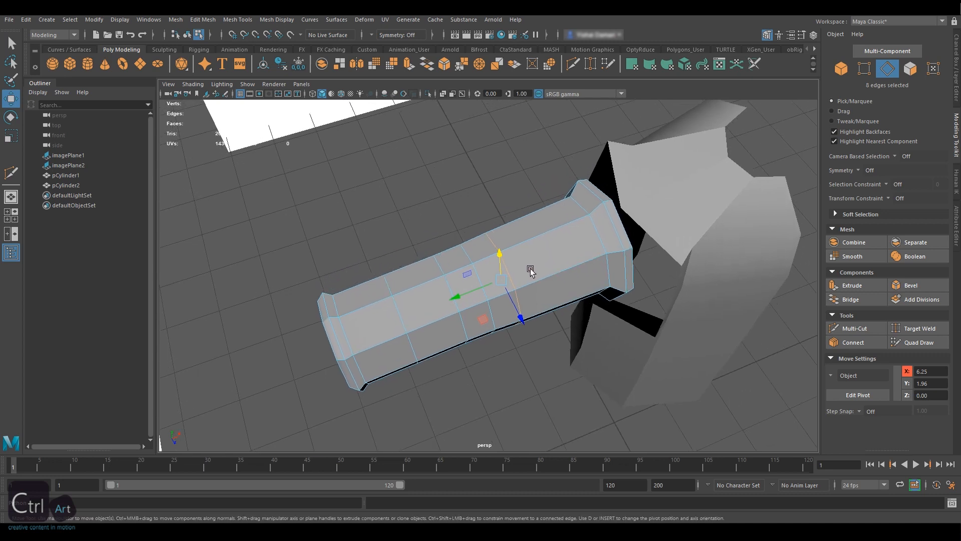
double_click(449, 290)
key("e")
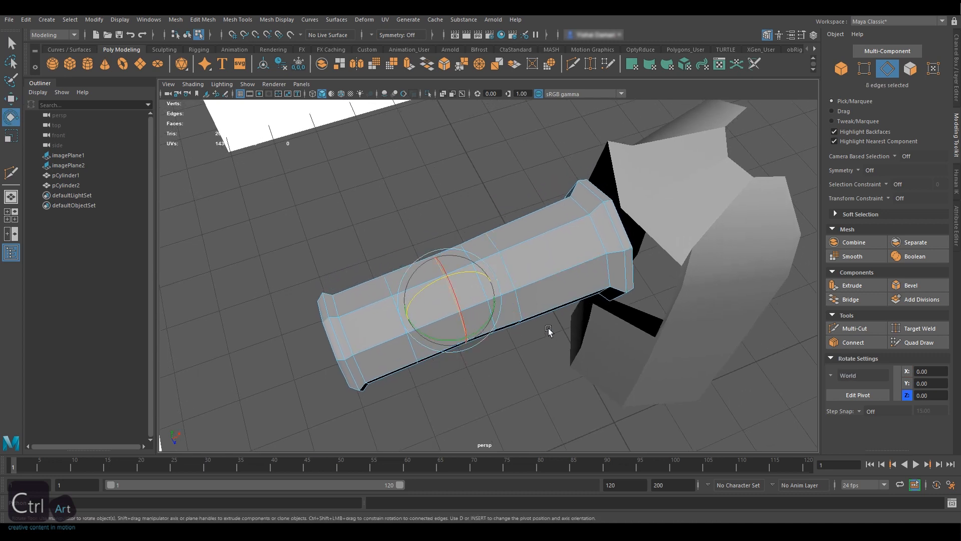
key("w")
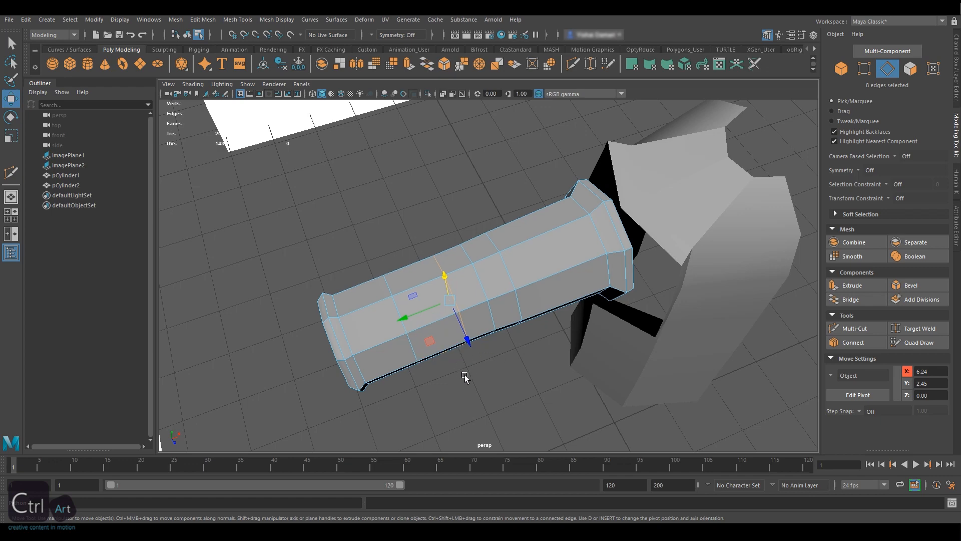
left_click_drag(465, 377, 434, 320, "alt")
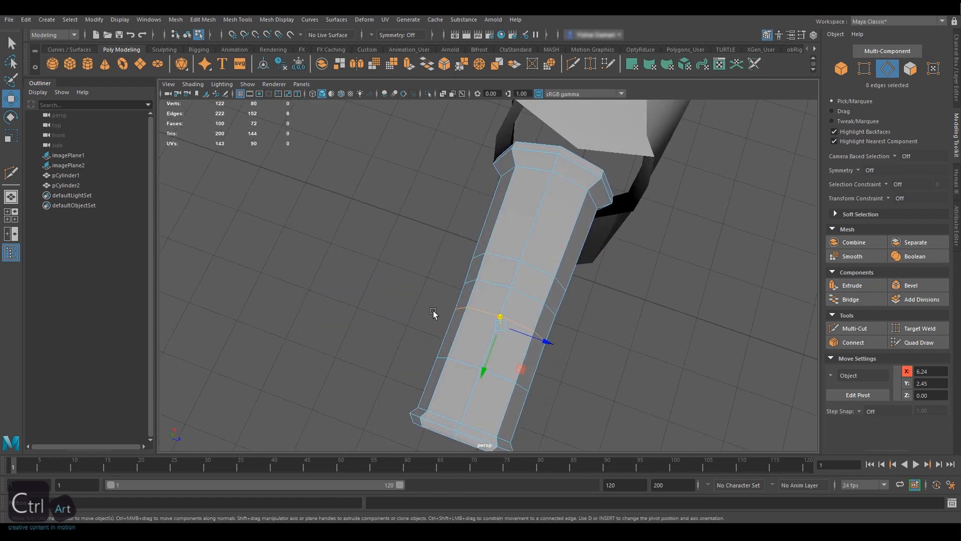
left_click_drag(654, 262, 590, 254, "alt")
Step: Try to rotate the forearm-side elbow loop, both freely and constrained to the edges, and undo the rotations
key("e")
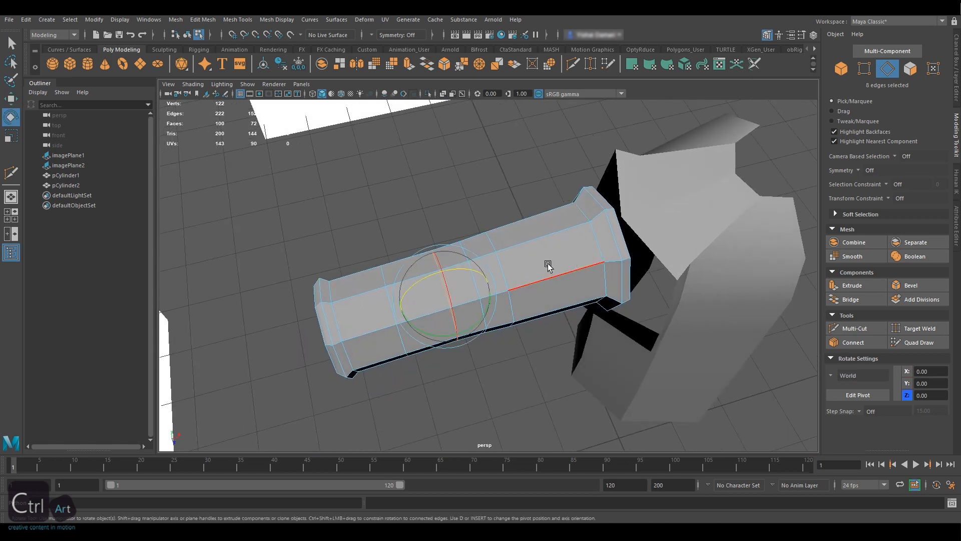
mouse_move(454, 326)
left_mouse_down()
mouse_move(488, 317)
mouse_move(452, 331)
left_mouse_up()
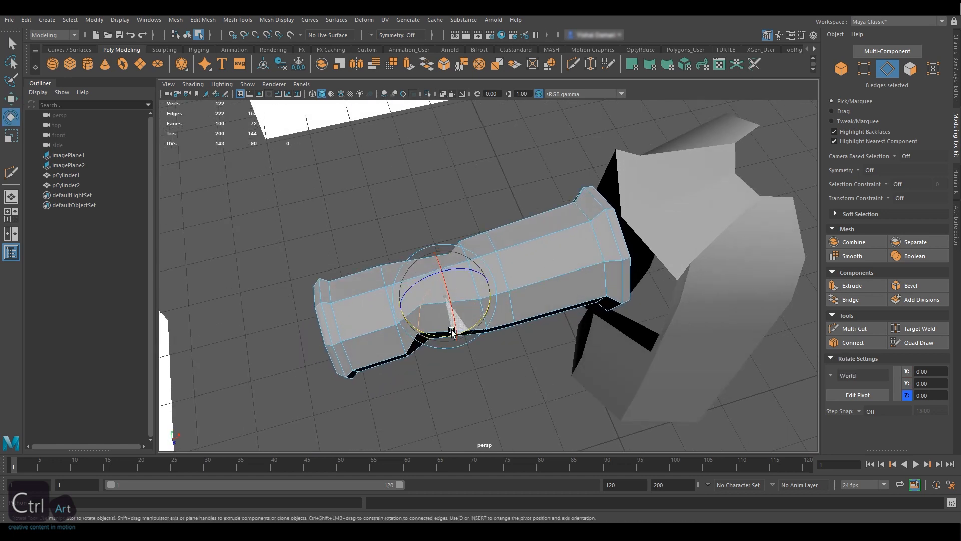
key("ctrl+z")
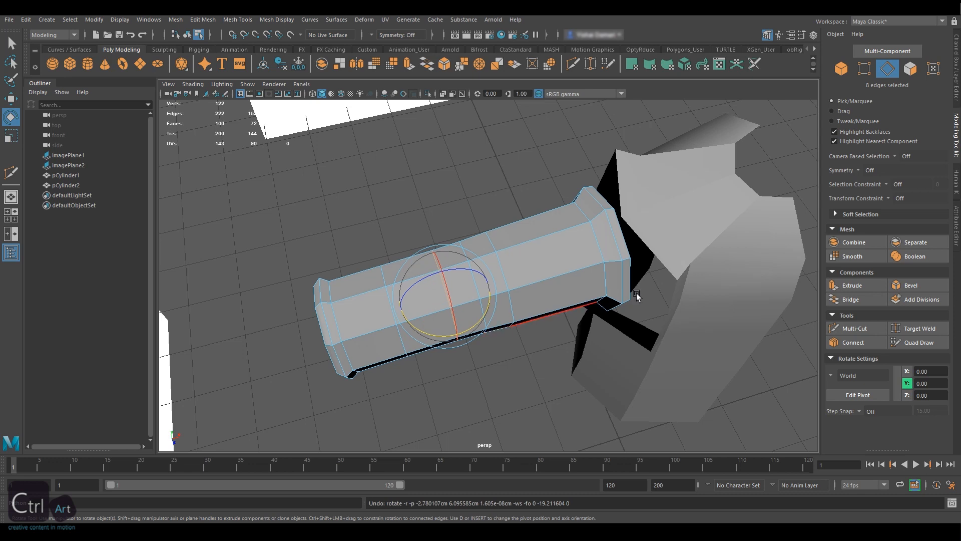
left_click_drag(469, 330, 463, 330, "ctrl+shift")
key("ctrl+z")
Step: Set the transform constraint to Edge Slide and tilt the forearm-side elbow loop along the sleeve's edges
left_click(895, 199)
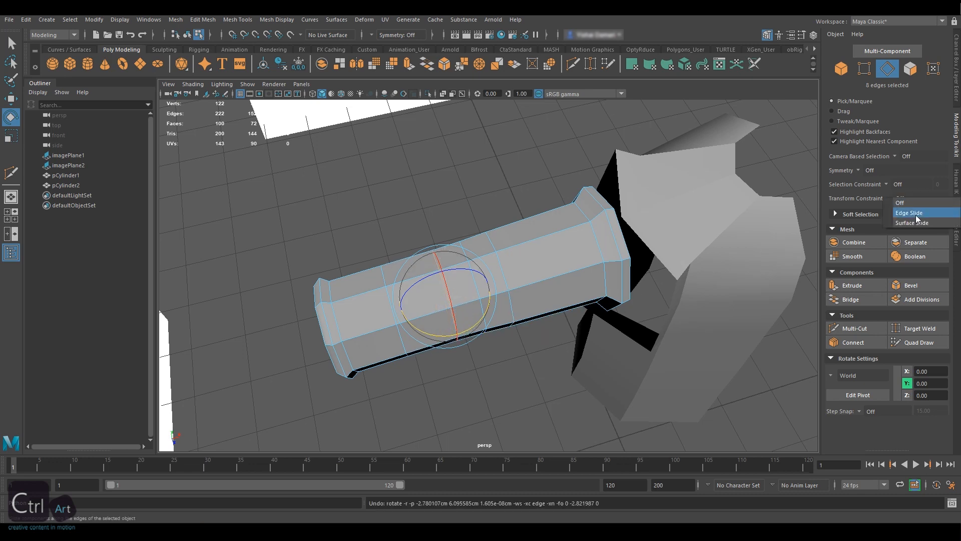
left_click(917, 214)
middle_click_drag(529, 286, 568, 284, "alt")
scroll(568, 284, "up", 3)
left_click_drag(513, 321, 517, 319, "ctrl+shift")
key("w")
left_click_drag(439, 312, 494, 332, "ctrl+shift")
key("e")
Step: Slide and tilt the upper-arm-side elbow loop along the sleeve's edges so both outer loops converge at the inner elbow
double_click(564, 276)
key("w")
left_click_drag(507, 294, 495, 297, "ctrl+shift")
key("e")
left_click_drag(573, 307, 567, 313, "ctrl+shift")
left_click_drag(455, 312, 654, 282, "alt")
key("w")
left_click(697, 279)
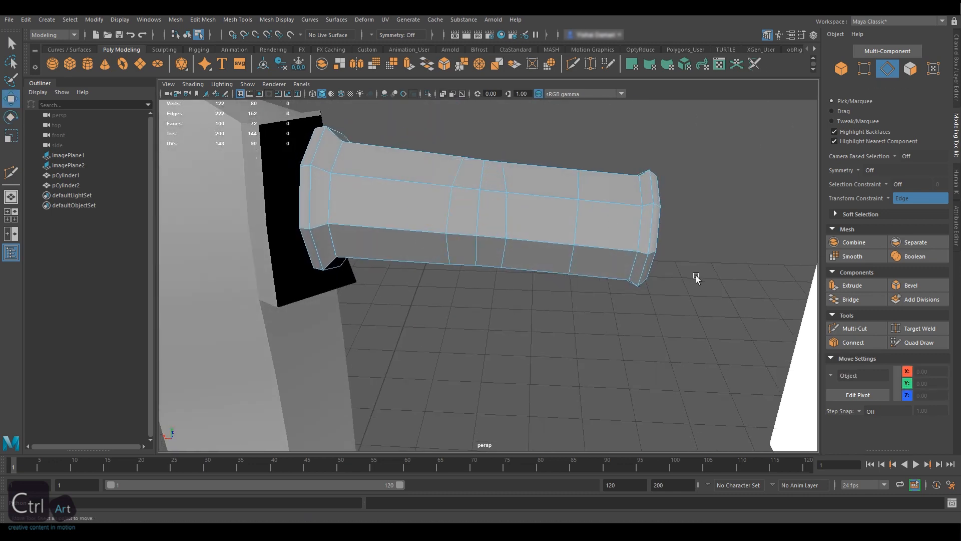
left_click_drag(400, 294, 523, 240, "alt")
double_click(524, 240)
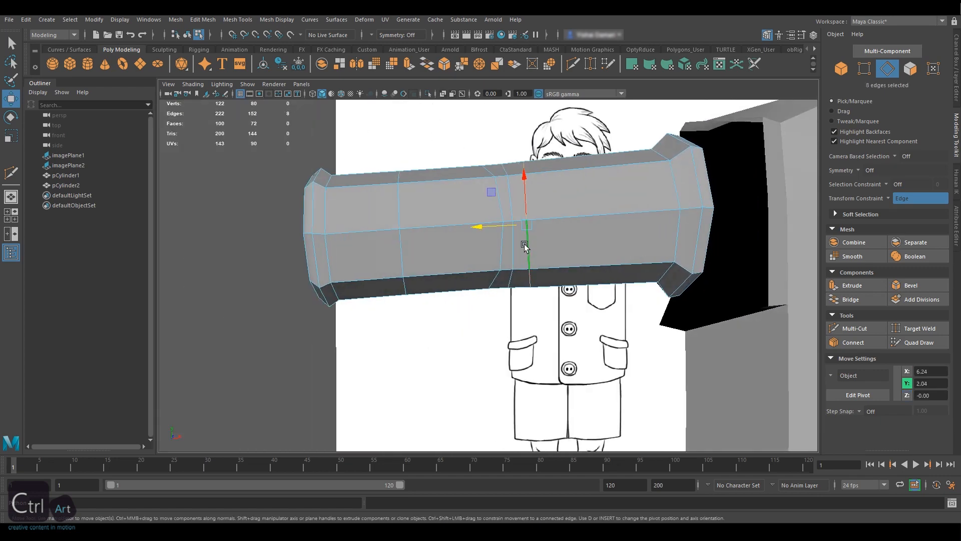
key("e")
key("w")
Step: Clear the selection and turn the transform constraint off
left_click_drag(274, 270, 589, 265, "alt")
left_click(587, 265)
left_click(889, 199)
left_click(900, 205)
Step: Try scaling the sleeve's elbow area and undo the scaling
left_click_drag(589, 263, 590, 226, "alt")
key("r")
mouse_move(500, 189)
left_mouse_down()
mouse_move(497, 210)
mouse_move(502, 189)
left_mouse_up()
key("ctrl+z")
double_click(504, 182)
left_click_drag(513, 210, 598, 230, "alt")
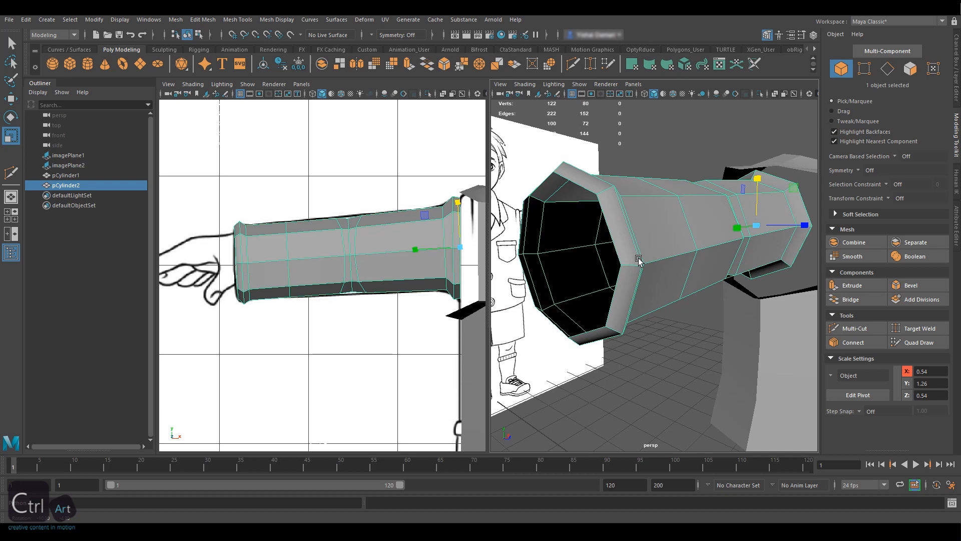
left_click_drag(638, 259, 663, 196, "alt")
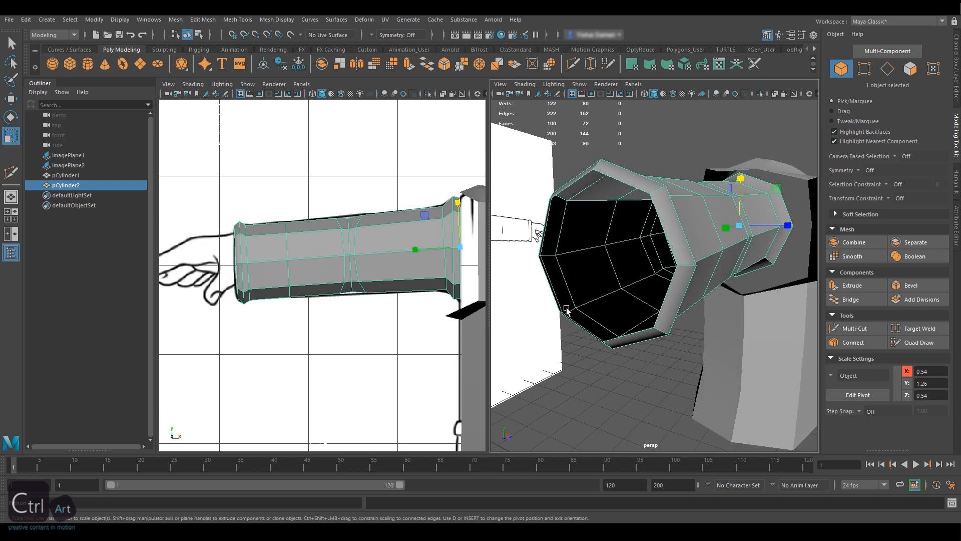
Step: Duplicate the faces at the wrist end of the sleeve, from the cuff rim to the first forearm edge loop
left_click(915, 72)
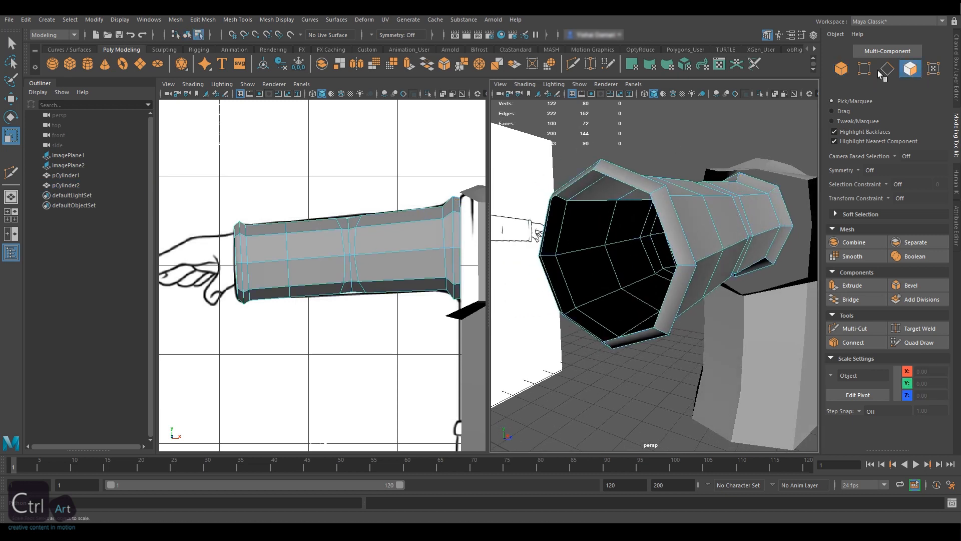
left_click_drag(204, 173, 261, 336)
left_click_drag(752, 232, 730, 246, "alt")
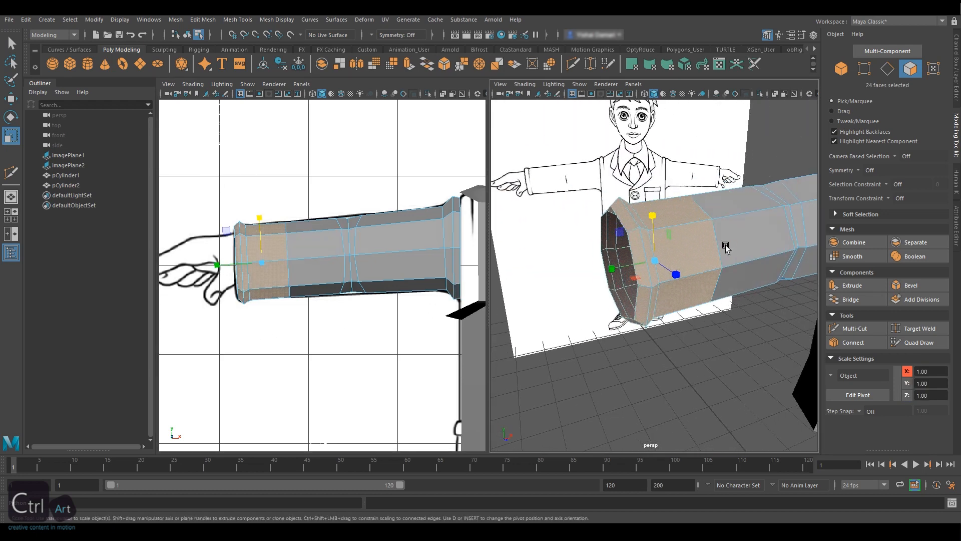
left_click(204, 19)
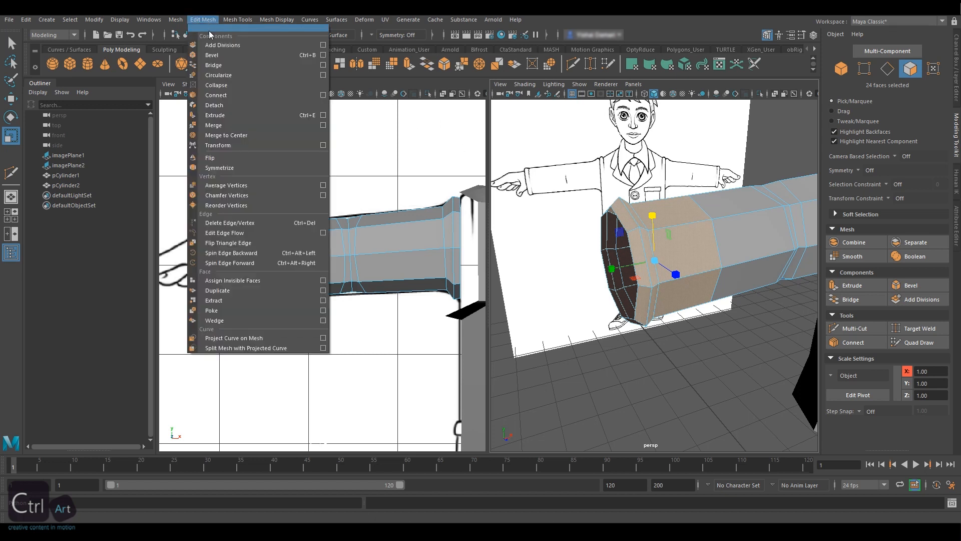
left_click(274, 291)
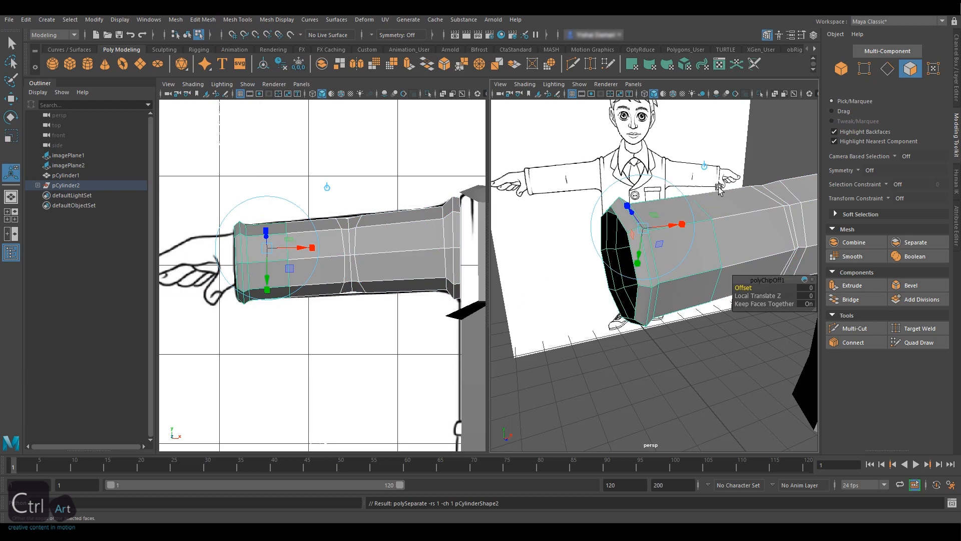
right_click_drag(692, 191, 677, 187, "alt")
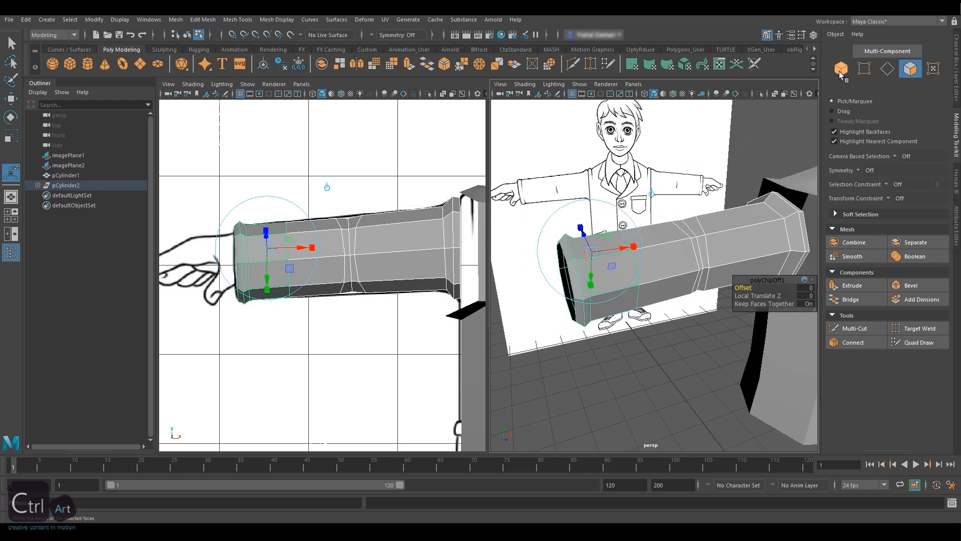
Step: Select the duplicated cuff piece as an object and center its pivot
left_click(841, 69)
key("w")
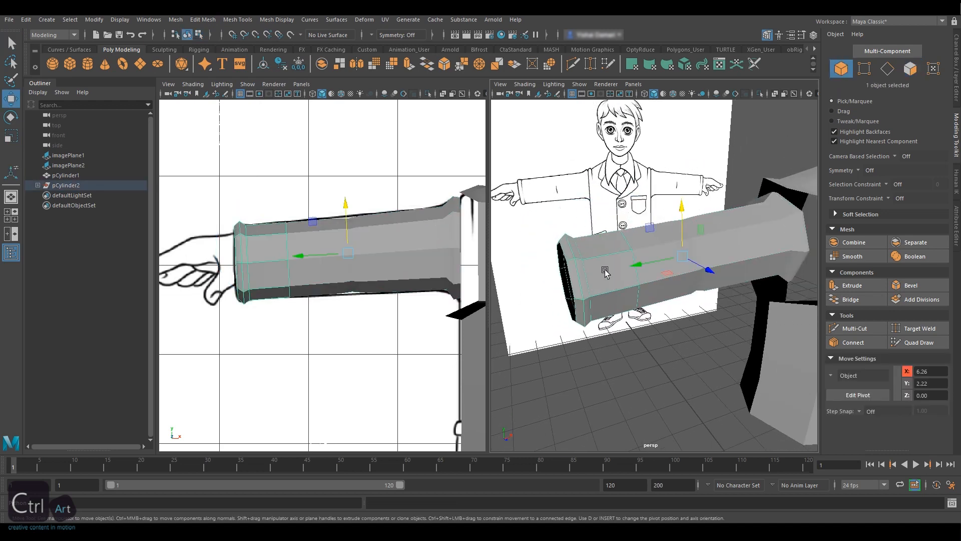
left_click_drag(607, 268, 590, 270, "alt")
left_click(264, 65)
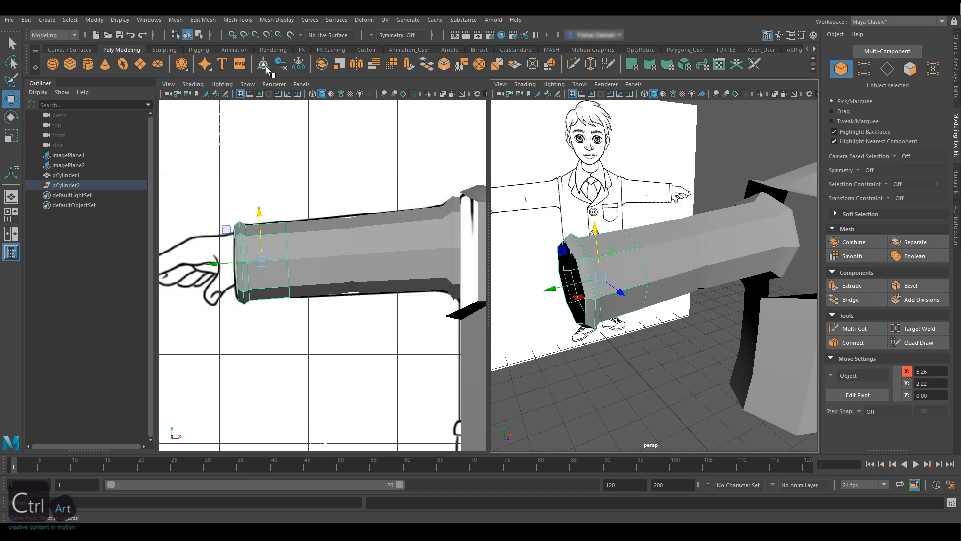
left_click(801, 36)
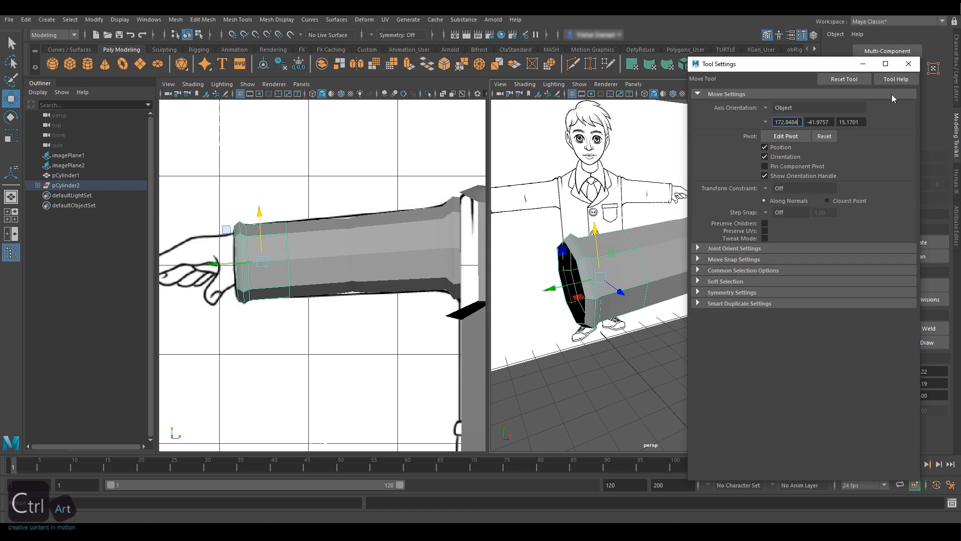
left_click(912, 70)
Step: Scale the duplicated cuff piece to about 0.93 in X and 0.91 in Z inside the sleeve and show the front view in wireframe
left_click_drag(673, 229, 702, 229, "alt")
right_click_drag(701, 228, 717, 225, "alt")
key("r")
left_click_drag(716, 224, 731, 226, "alt")
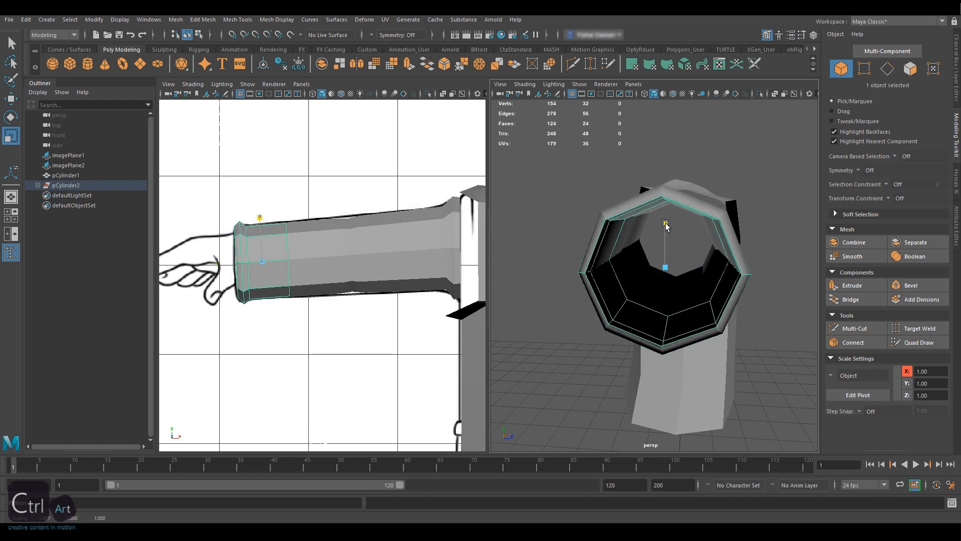
left_click_drag(708, 266, 729, 248)
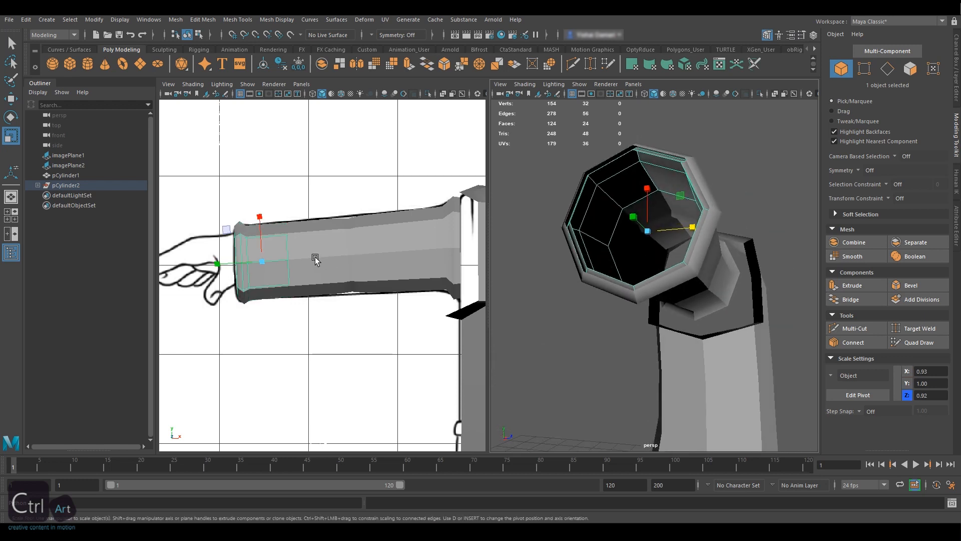
left_click_drag(676, 227, 705, 249, "alt")
scroll(257, 266, "up", 5)
middle_click_drag(253, 260, 358, 253, "alt")
key("4")
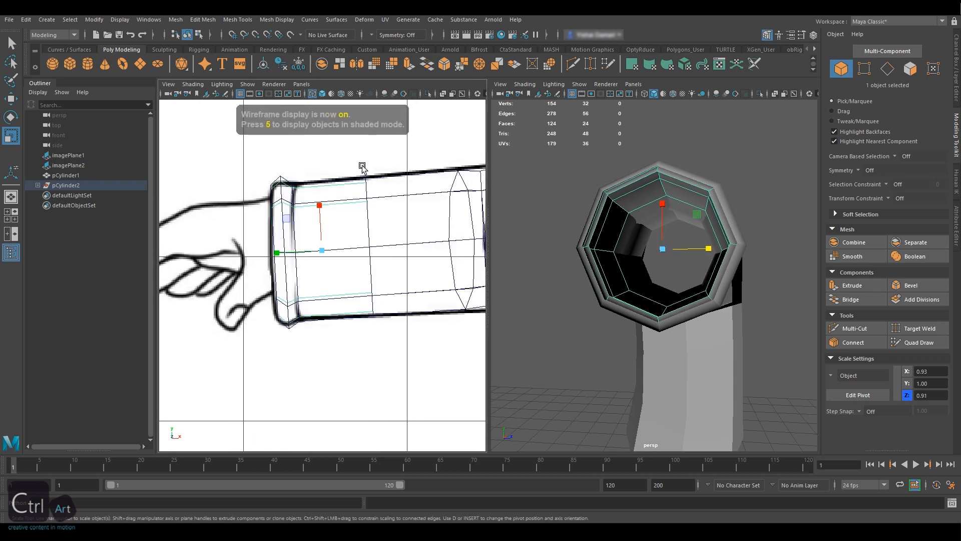
Step: Fit the inner cuff piece inside the sleeve, reducing its overall scale to 0.89 in X and 0.88 in Z
left_click(888, 70)
left_click_drag(684, 208, 591, 239, "alt")
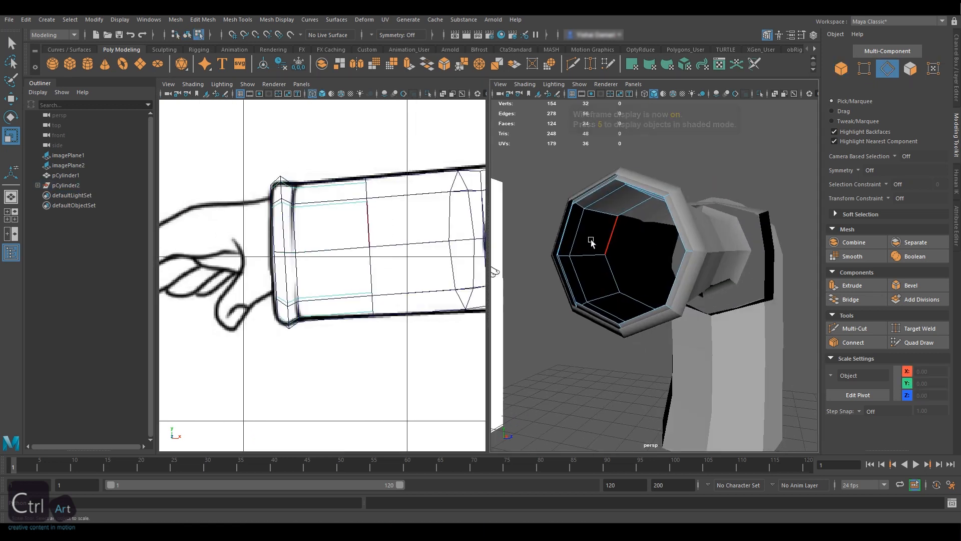
double_click(572, 261)
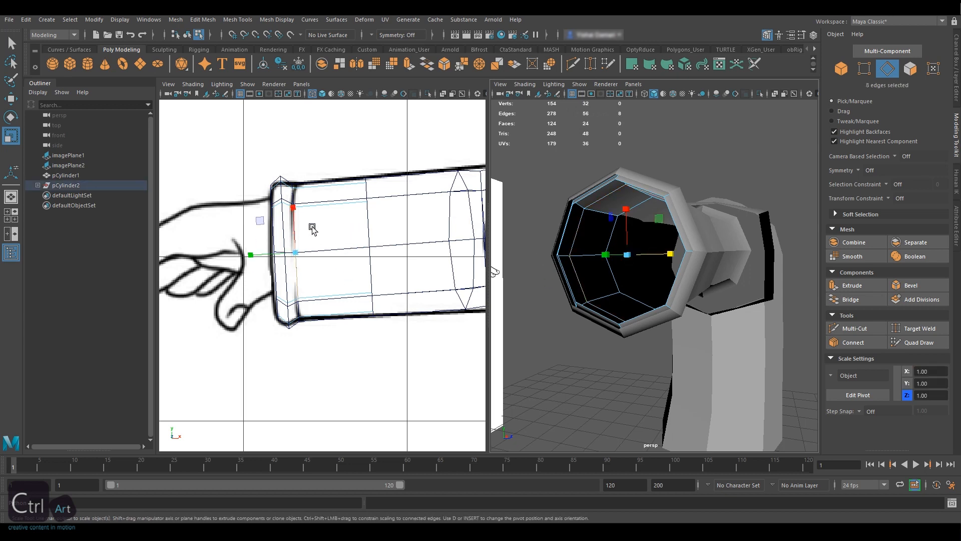
key("w")
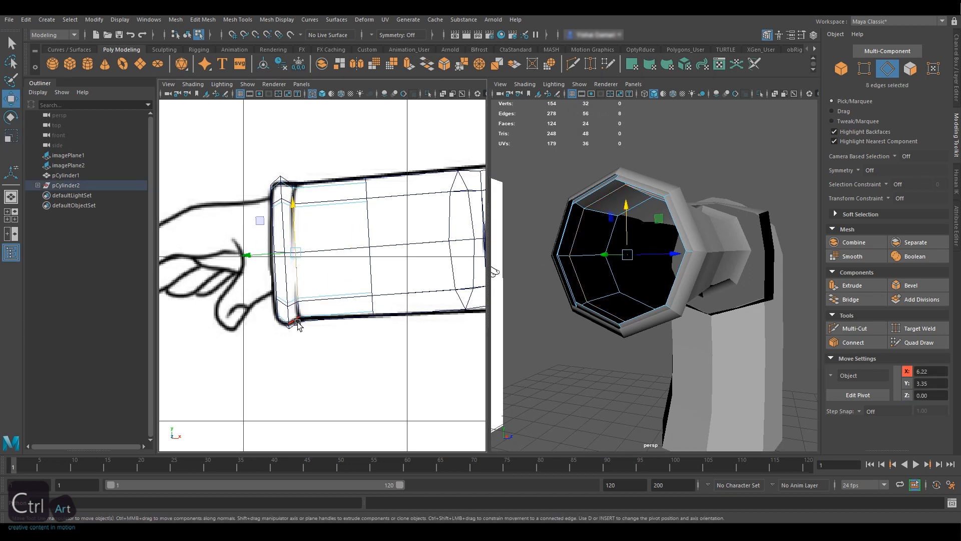
left_click(841, 68)
left_click_drag(736, 142, 766, 145, "alt")
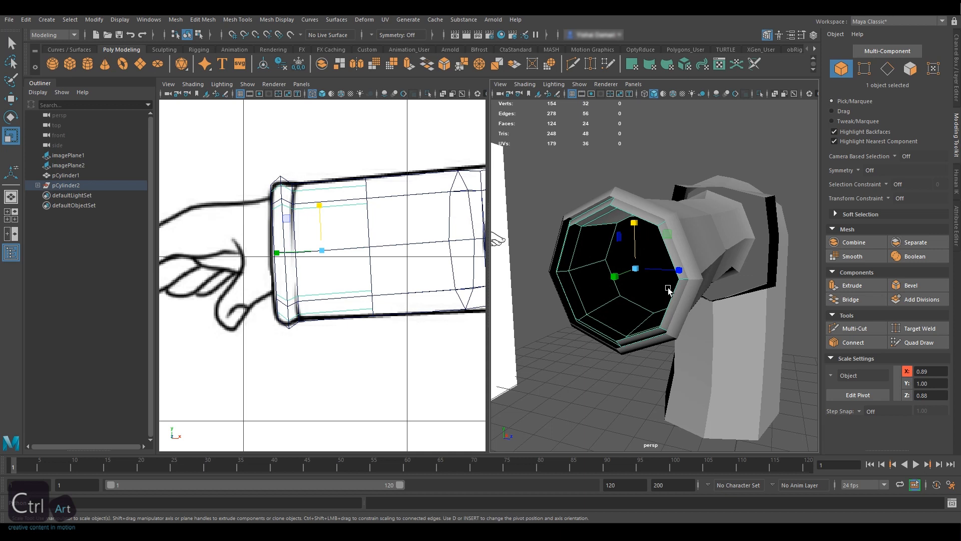
Step: Reverse the normals of the inner cuff piece
left_click(282, 20)
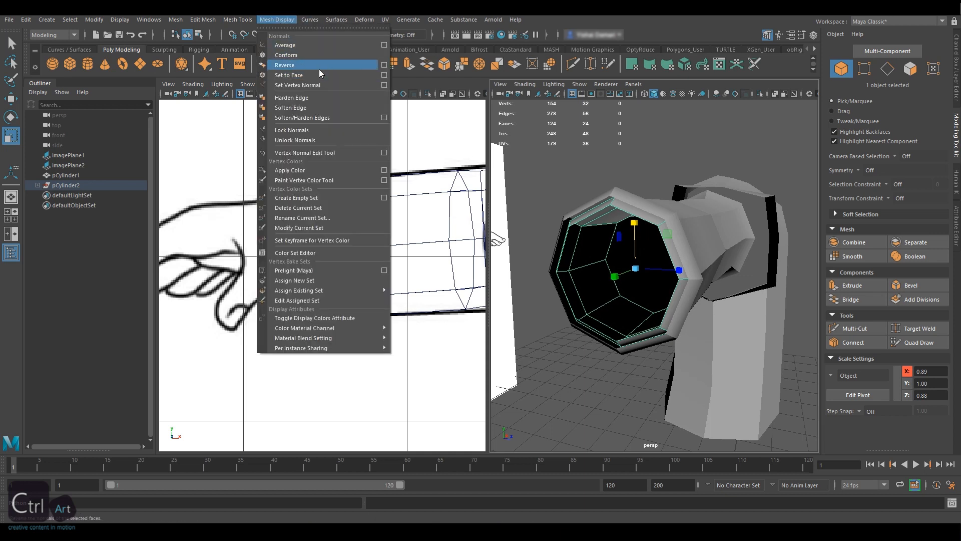
left_click(320, 66)
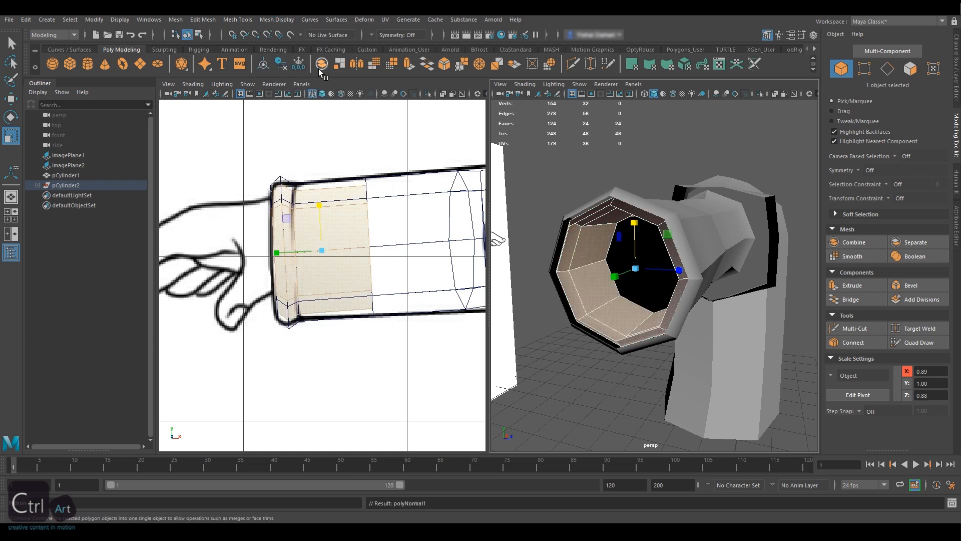
left_click(576, 168)
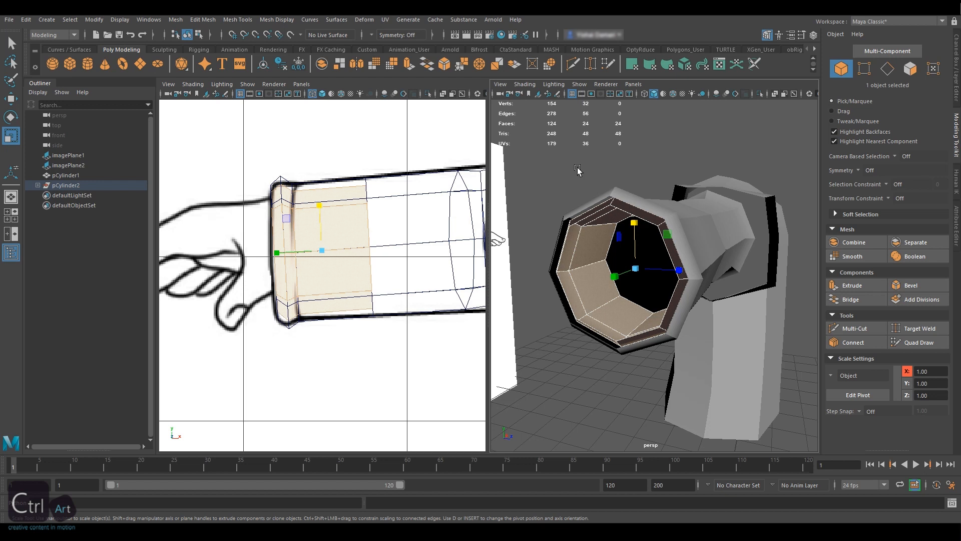
Step: Combine the inner cuff piece and the sleeve into one mesh and clear the selection
left_click(590, 260)
left_click(717, 228, "shift")
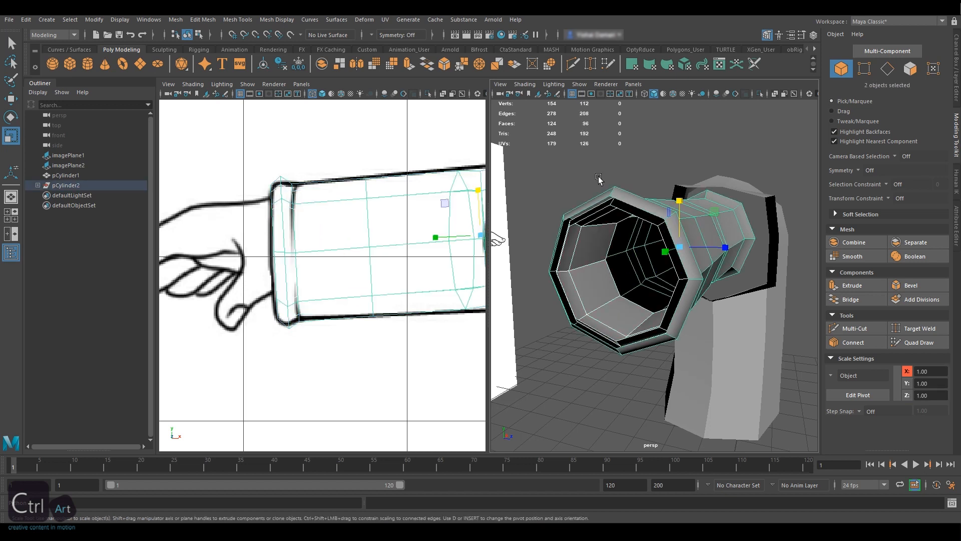
left_click(175, 19)
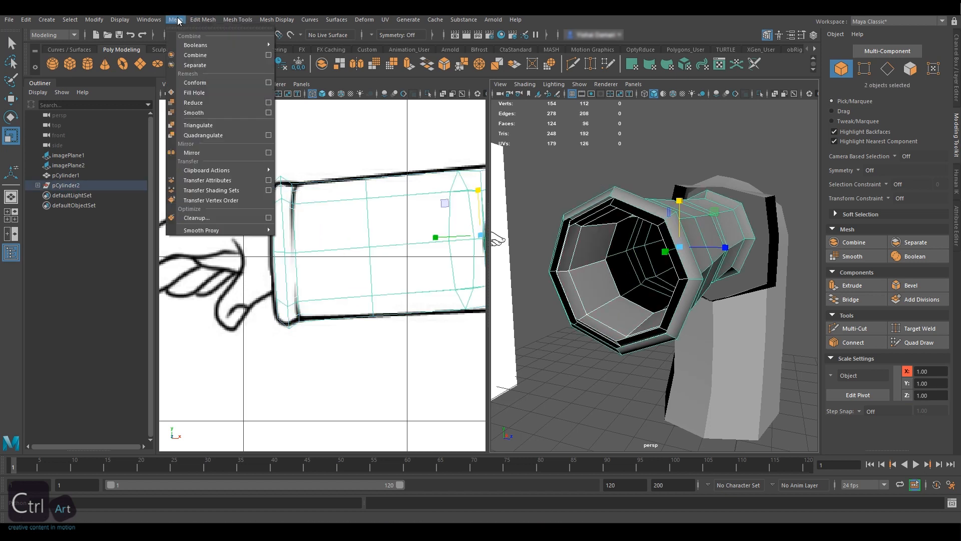
left_click(220, 56)
left_click(638, 155)
Step: Bridge the inner and outer border edge loops at the sleeve's wrist opening
left_click_drag(638, 156, 626, 201, "alt")
left_click(626, 165)
right_click_drag(623, 200, 611, 151)
left_click_drag(612, 152, 593, 145, "alt")
key("space")
double_click(562, 131)
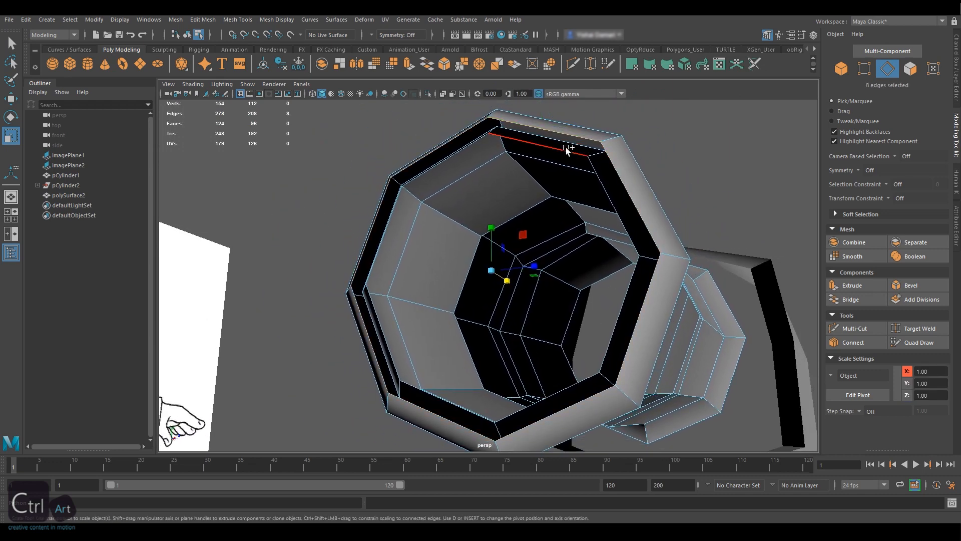
double_click(566, 148, "shift")
left_click(875, 299)
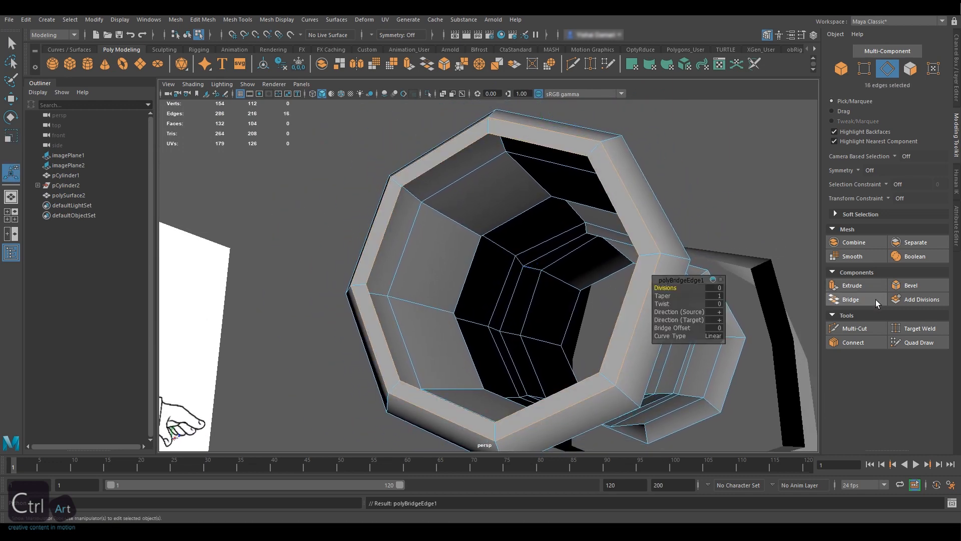
mouse_move(700, 185)
left_mouse_down("alt")
mouse_move(665, 180)
mouse_move(697, 181)
left_mouse_up("alt")
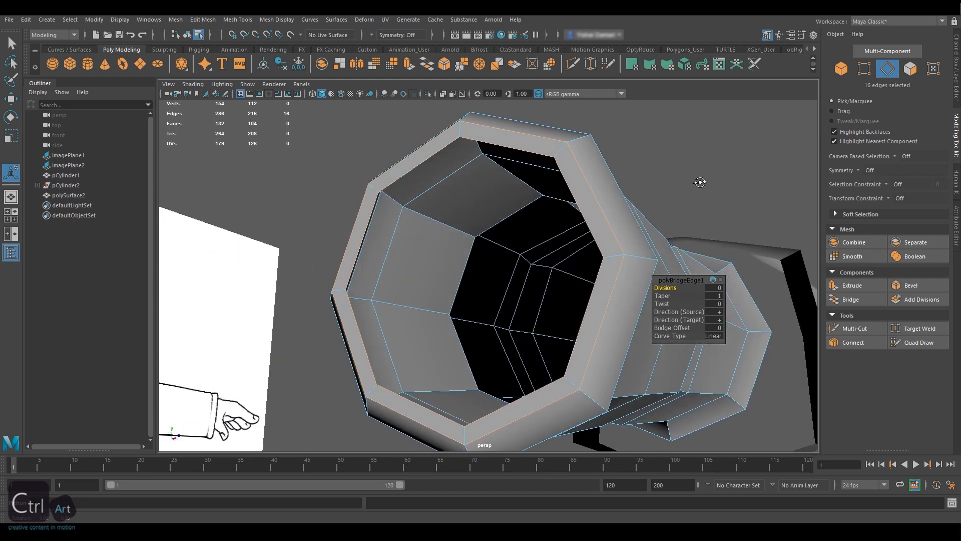
Step: Delete the two redundant edge loops on the inside of the cuff
double_click(527, 145)
mouse_move(593, 181)
left_mouse_down("alt")
mouse_move(548, 192)
mouse_move(489, 228)
mouse_move(438, 210)
mouse_move(400, 225)
left_mouse_up("alt")
key("ctrl+Delete")
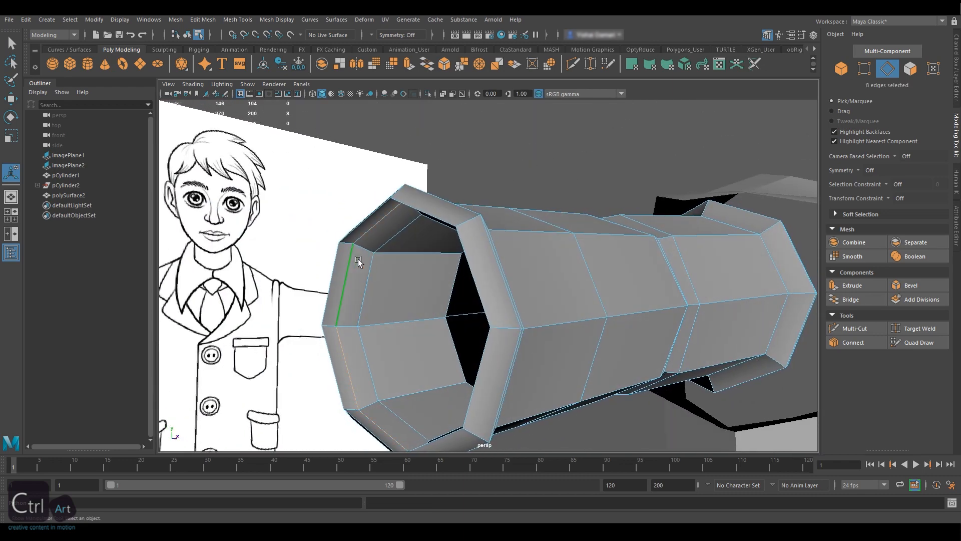
key("ctrl+Delete")
Step: Bridge two pairs of opposite edges across the inner cuff's open end to start capping the hole
left_click(353, 250)
key("alt+x")
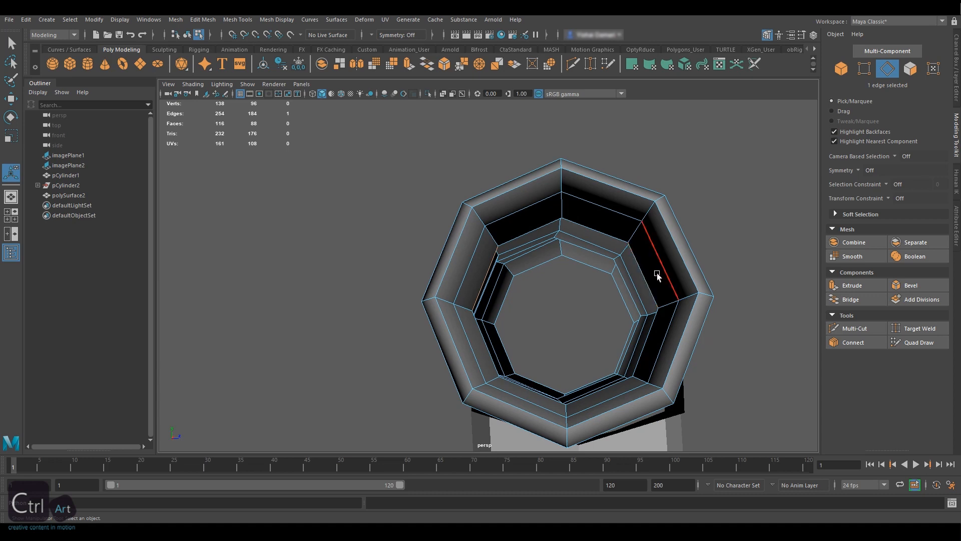
middle_click_drag(657, 274, 631, 258, "alt")
left_click(622, 259, "shift")
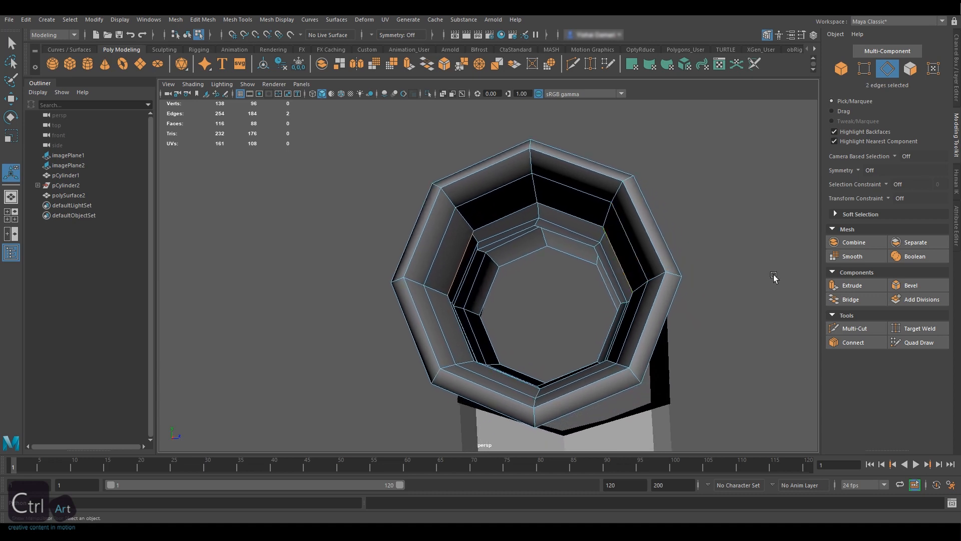
left_click(850, 300)
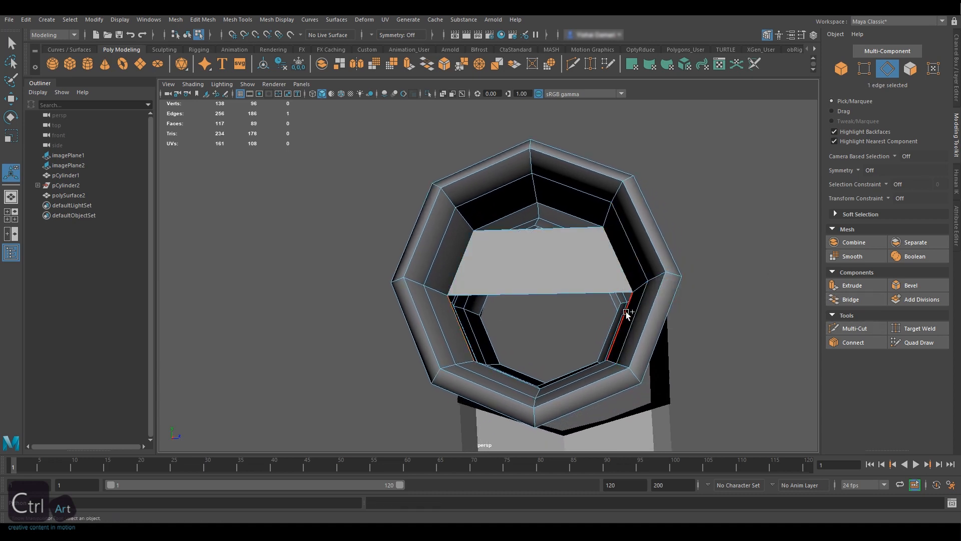
left_click(858, 300)
Step: Cut the two cap faces vertically through their middle with Multi-Cut
left_click(855, 328)
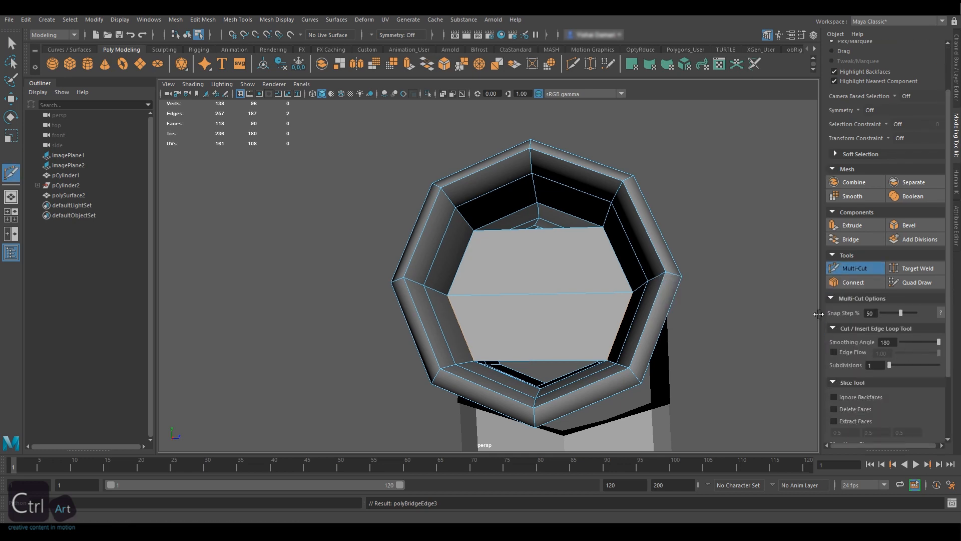
key("Return")
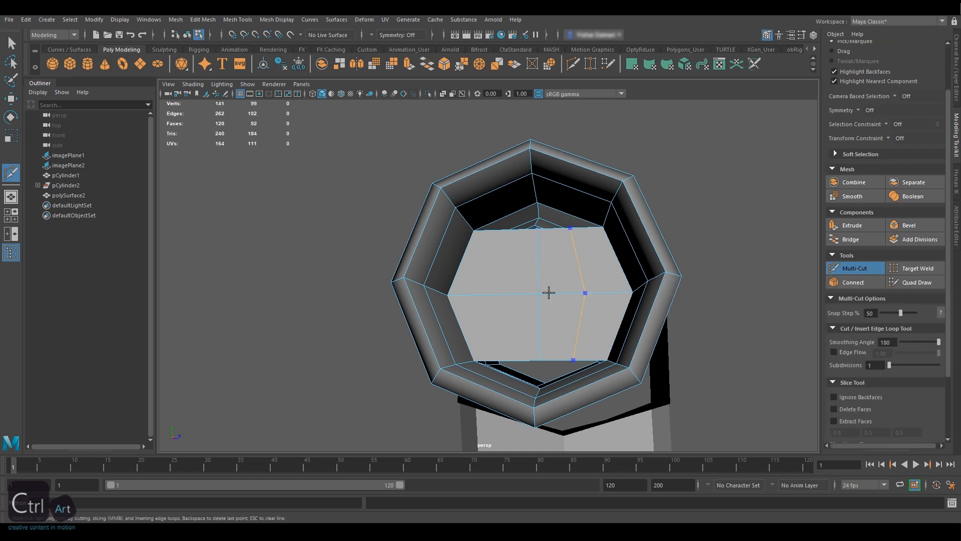
key("q")
Step: Target-weld the cut's upper and lower end vertices to the matching vertices of the inner cuff ring, closing the cap
left_click(932, 327)
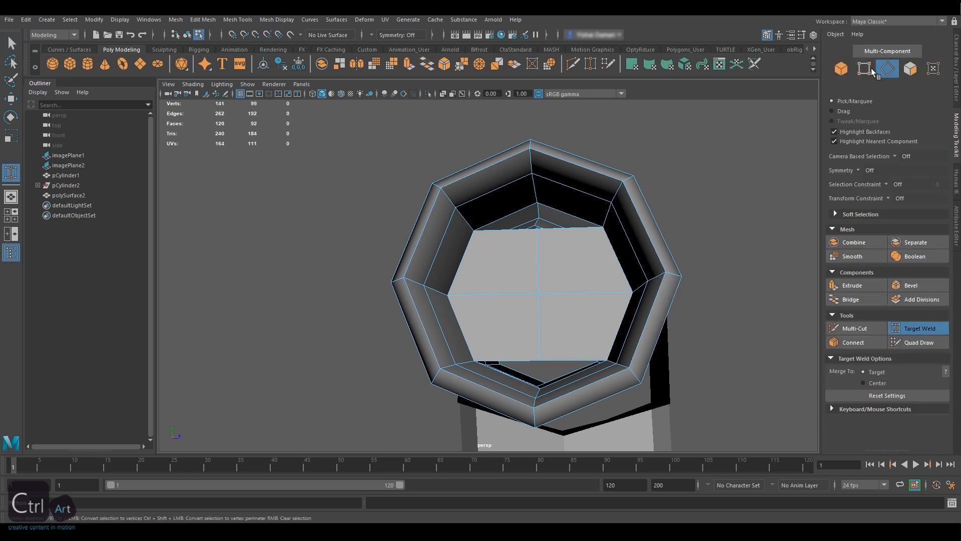
left_click_drag(540, 206, 533, 404, "alt")
left_click(906, 331)
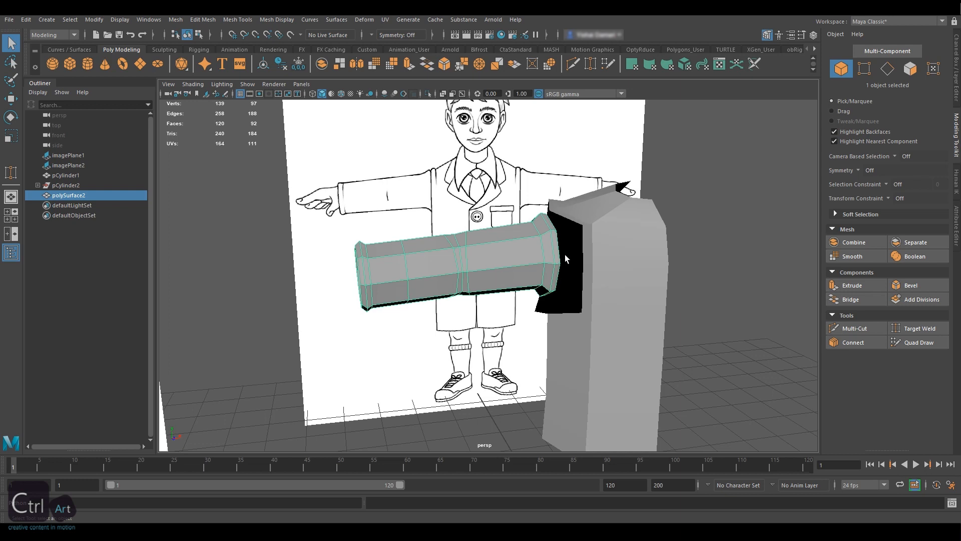
Step: Combine the finished sleeve with the jacket's half body into one mesh
left_click(632, 245, "shift")
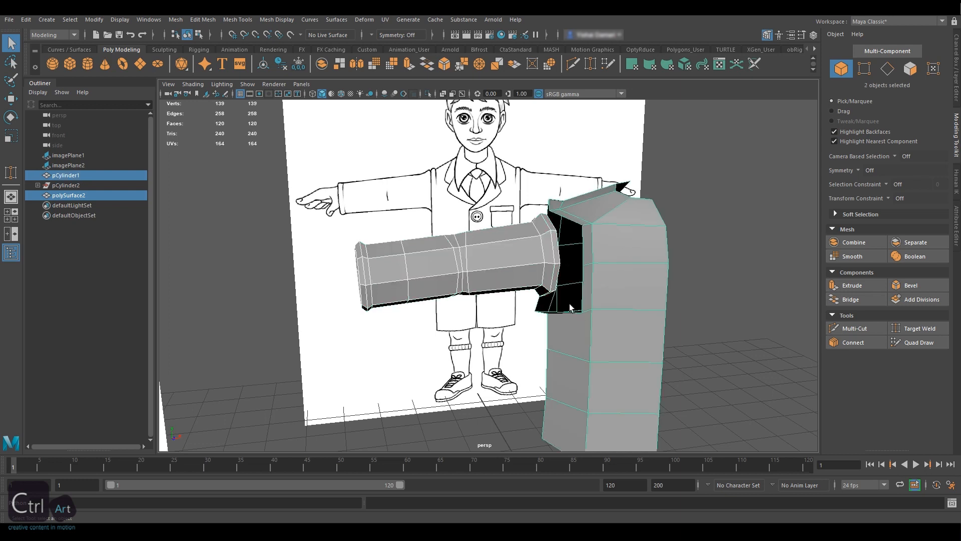
left_click(175, 20)
left_click(202, 55)
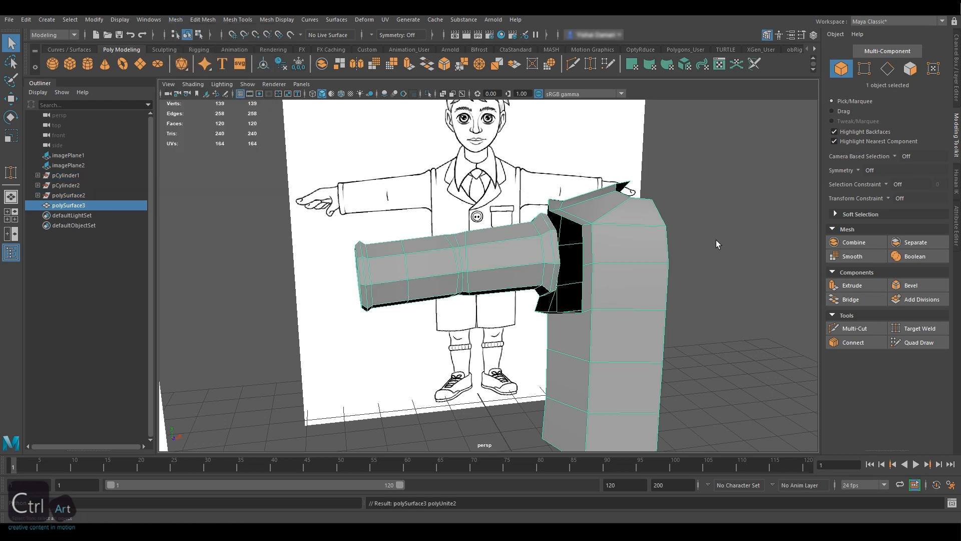
Step: Bridge the border edge loop at the sleeve's shoulder end to the border edge loop of the jacket's armhole
left_click_drag(715, 239, 578, 195, "alt")
right_click_drag(578, 194, 631, 195, "alt")
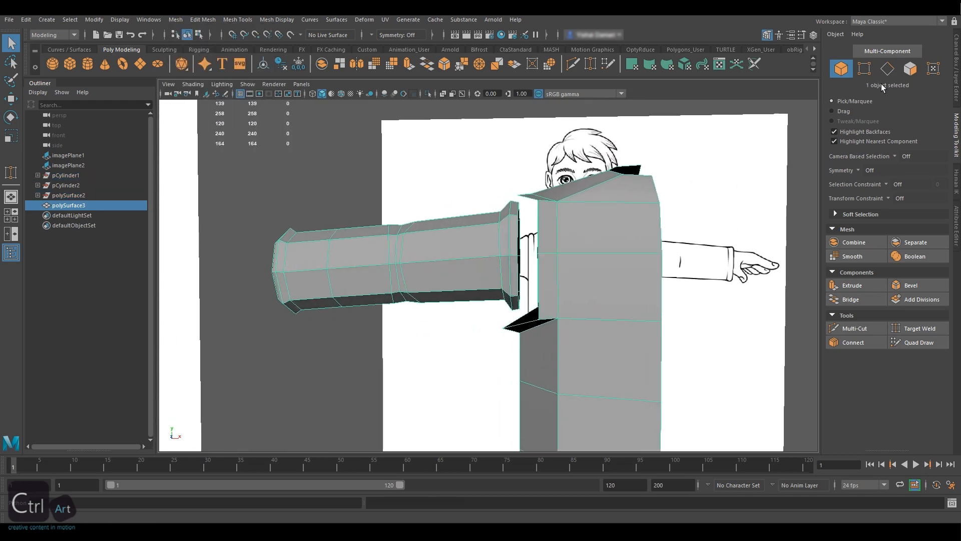
left_click(886, 69)
left_click_drag(557, 221, 579, 235, "alt")
double_click(531, 245)
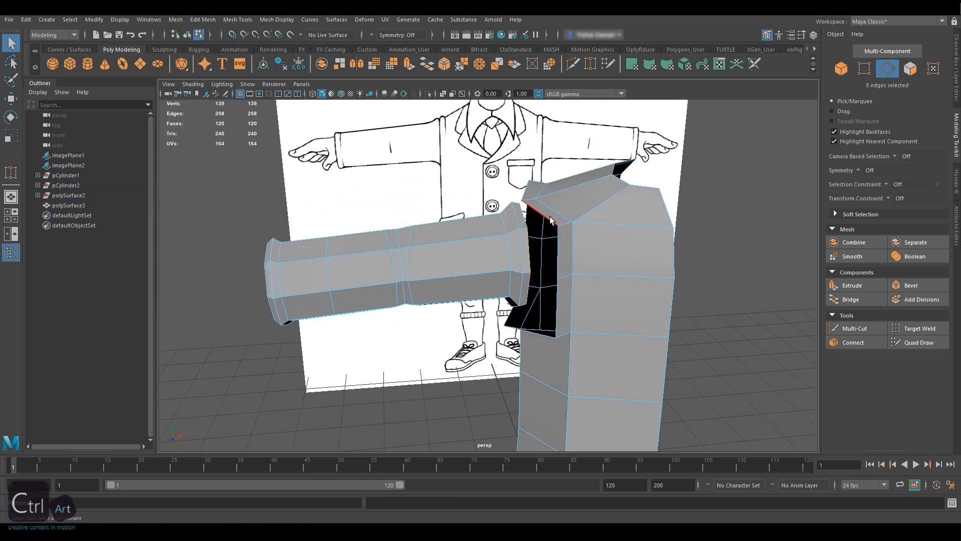
double_click(554, 220, "shift")
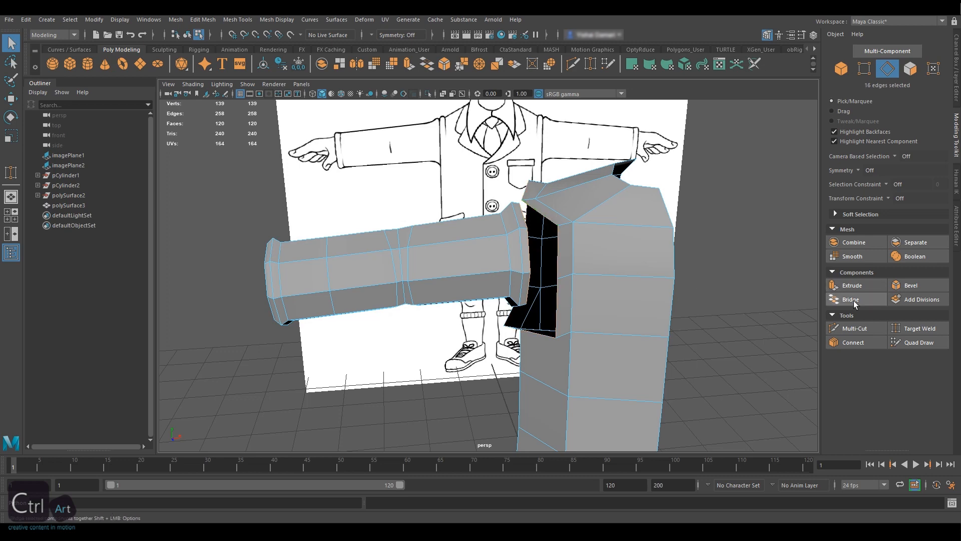
left_click(851, 299)
Step: Delete the full edge loop around the jacket's armhole next to the new bridge faces
left_click_drag(584, 296, 663, 250, "alt")
left_click(734, 239)
double_click(534, 234)
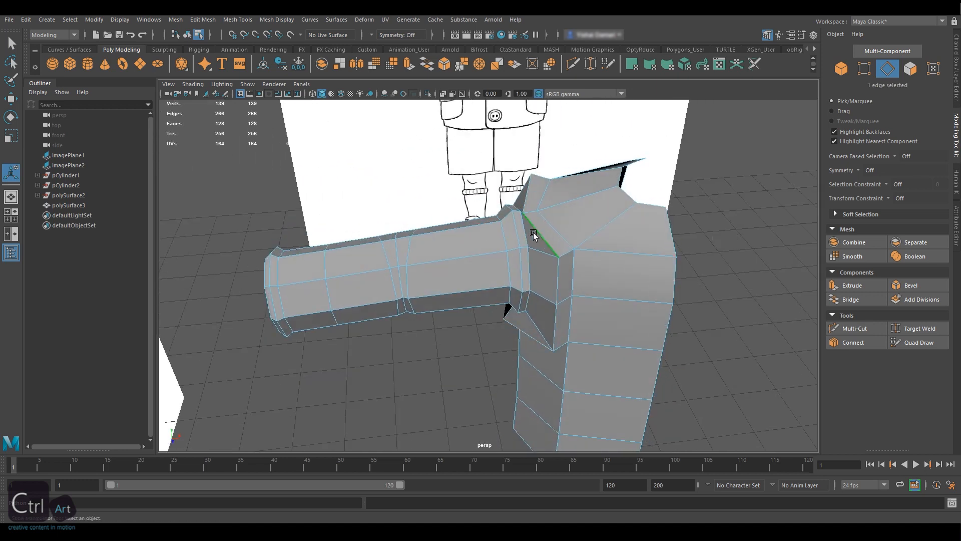
key("Delete")
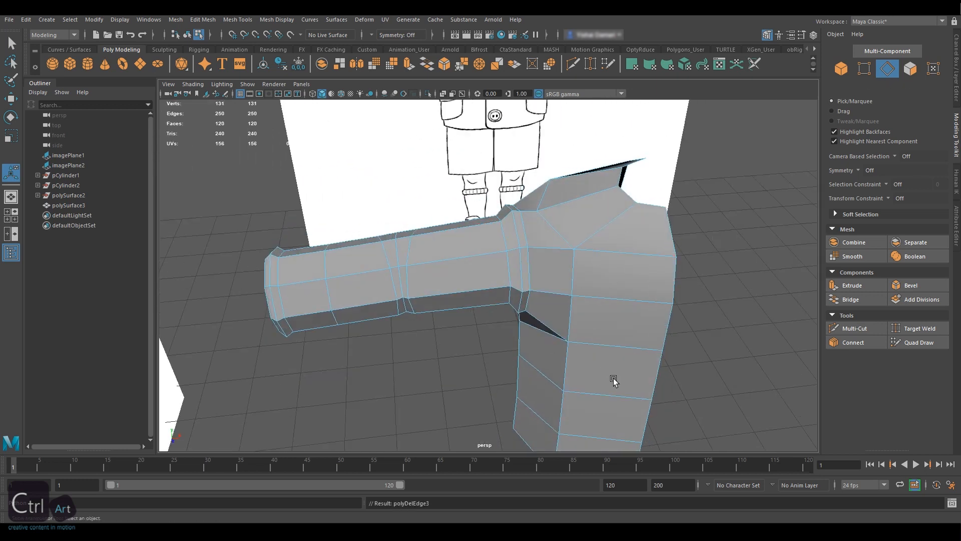
Step: Set the transform constraint to Edge and slide the upper shoulder vertex along its edge toward the collar
left_click_drag(612, 385, 690, 199, "alt")
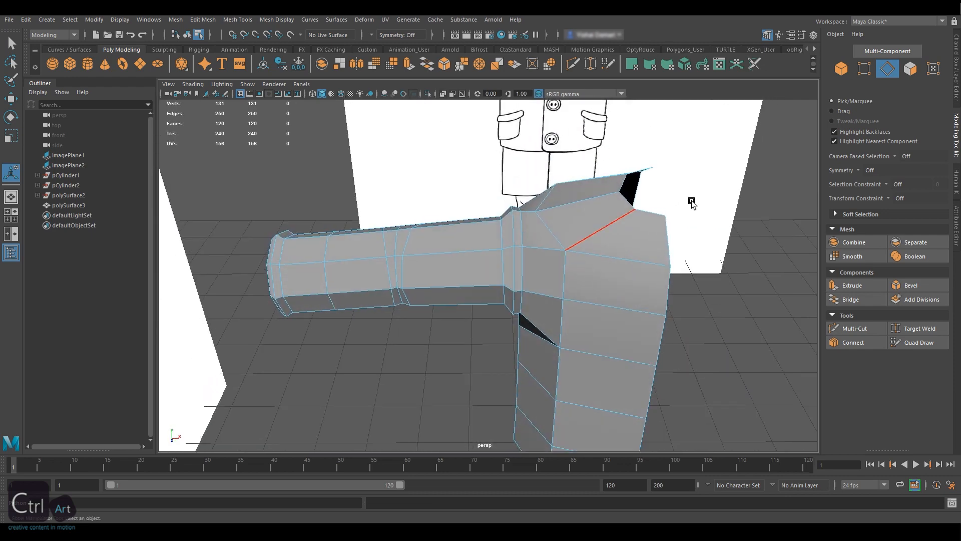
left_click(864, 68)
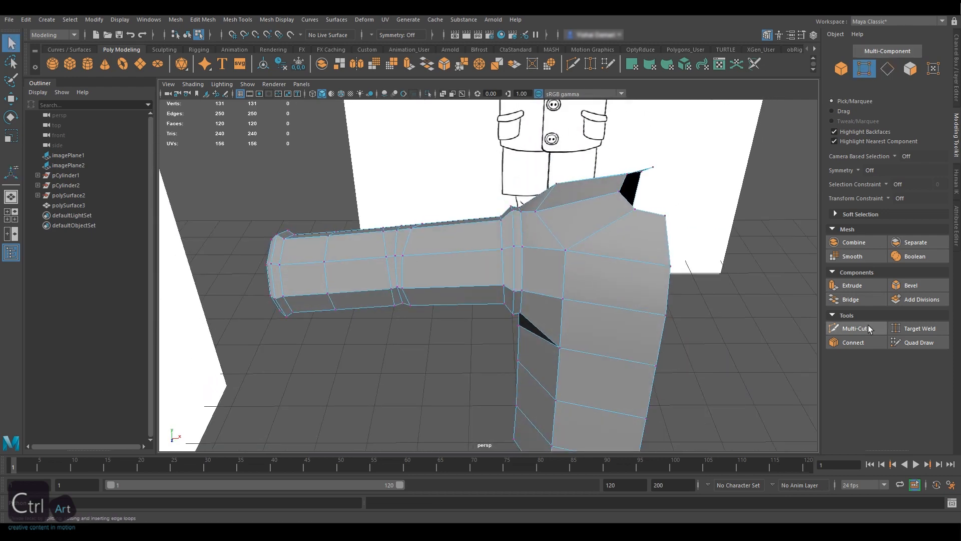
left_click(896, 198)
left_click(904, 208)
left_click(534, 209)
key("w")
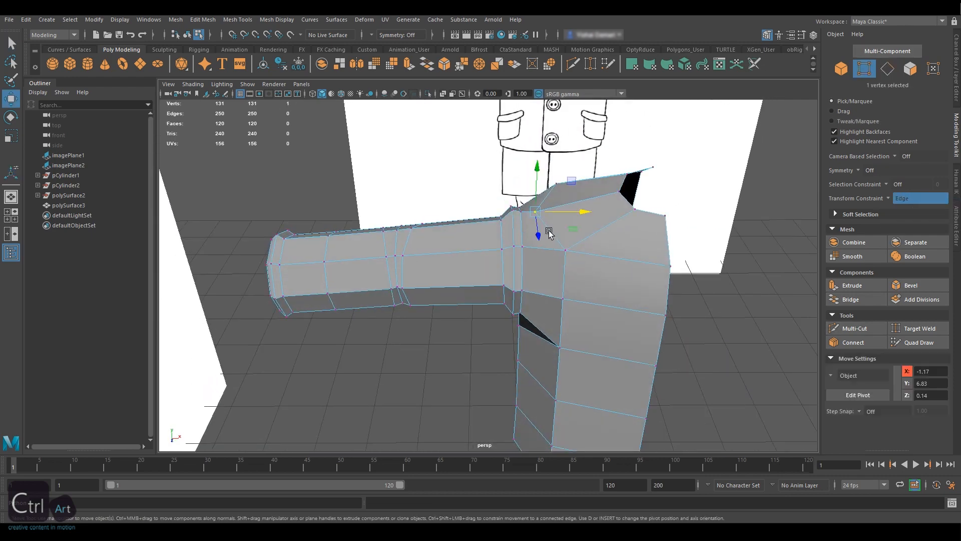
left_click_drag(536, 212, 558, 210)
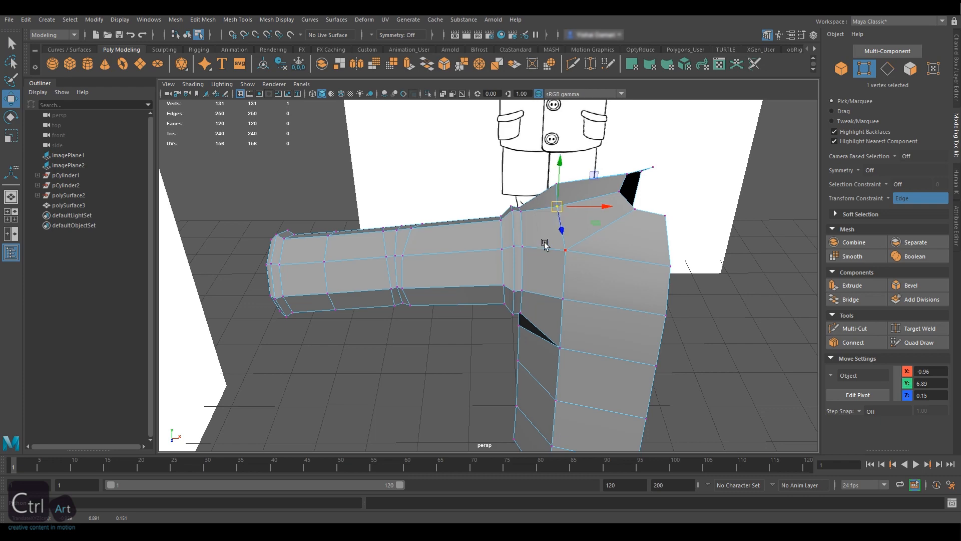
left_click_drag(545, 240, 538, 276, "alt")
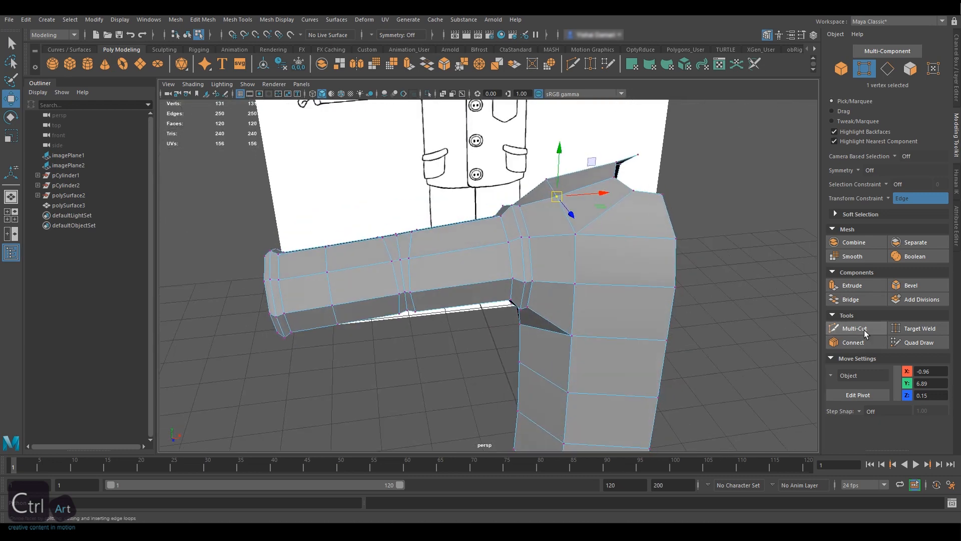
Step: Turn the transform constraint off and insert a Multi-Cut edge loop with Edge Flow between the sleeve seam and the shoulder
left_click(855, 328)
scroll(864, 349, "down", 2)
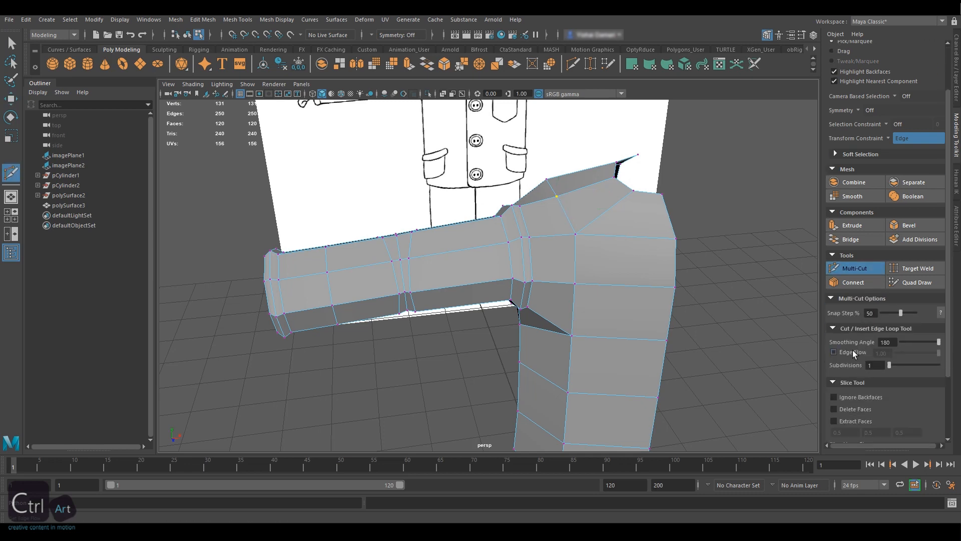
left_click(853, 351)
left_click(888, 138)
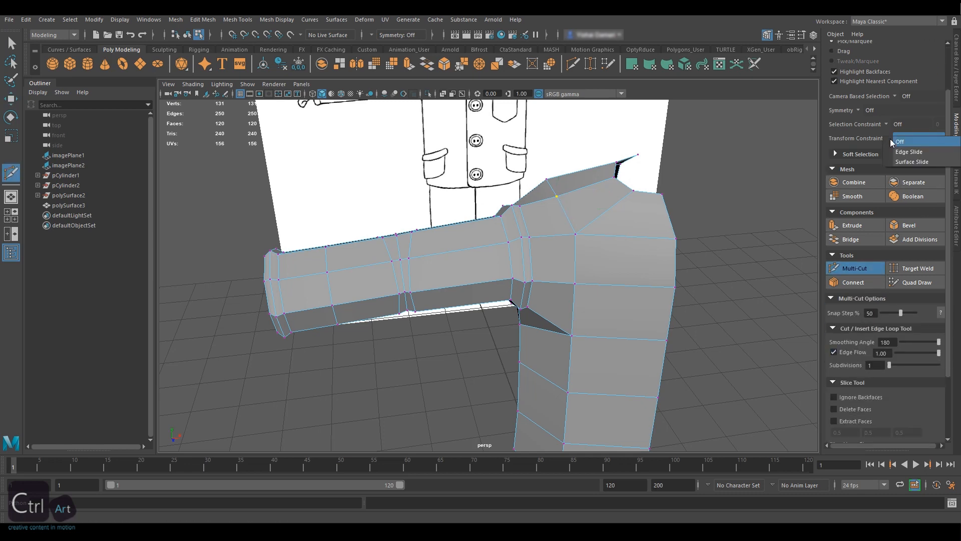
left_click(892, 141)
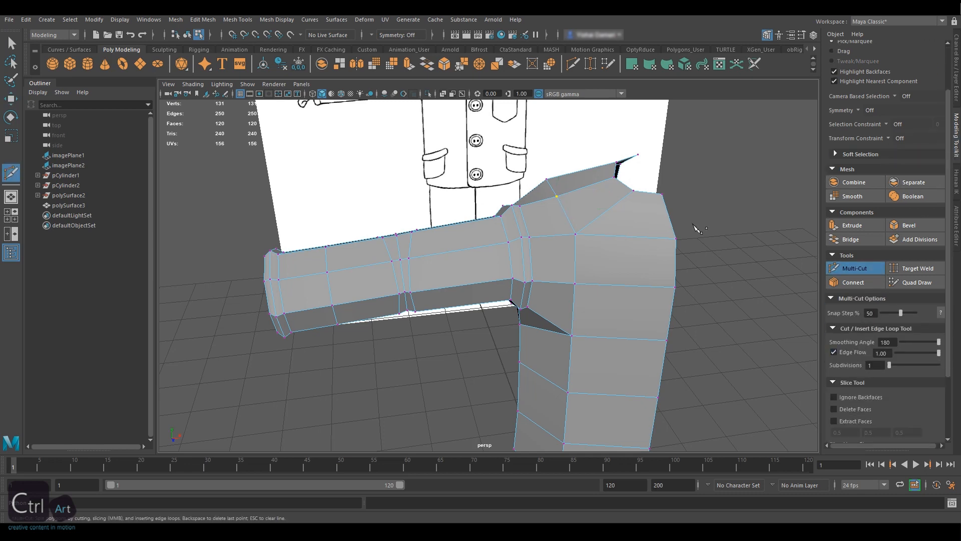
left_click(543, 233, "ctrl")
left_click_drag(686, 291, 657, 248, "alt")
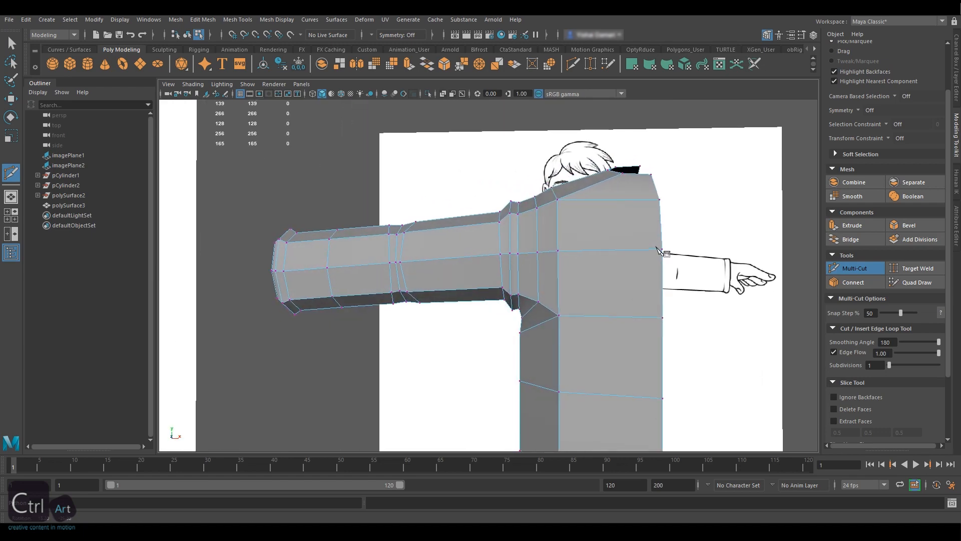
Step: Select the new shoulder edge loop and move it slightly toward the sleeve, comparing it with the front drawing
key("q")
left_click(12, 235)
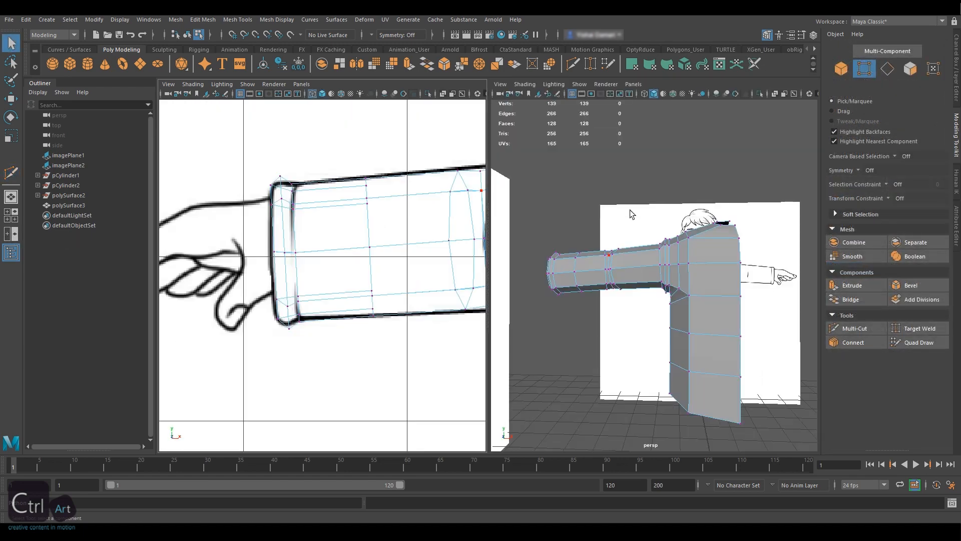
scroll(437, 246, "down", 5)
scroll(331, 245, "up", 6)
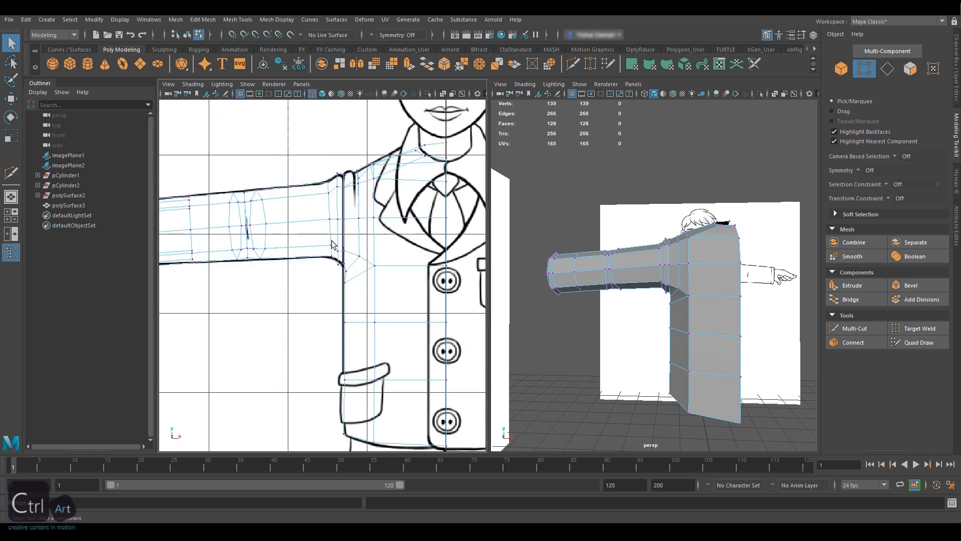
left_click(890, 69)
scroll(676, 281, "up", 5)
scroll(342, 234, "up", 3)
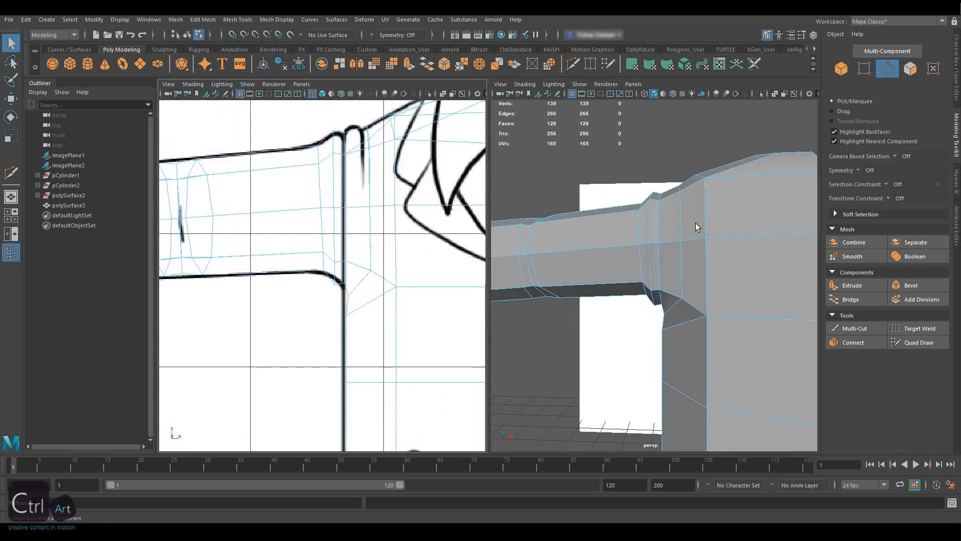
double_click(681, 224)
key("5")
key("w")
left_click_drag(404, 207, 401, 207)
middle_click_drag(391, 195, 411, 246, "alt")
Step: Select the edge loop at the armhole seam and nudge it slightly toward the sleeve
double_click(362, 223)
key("e")
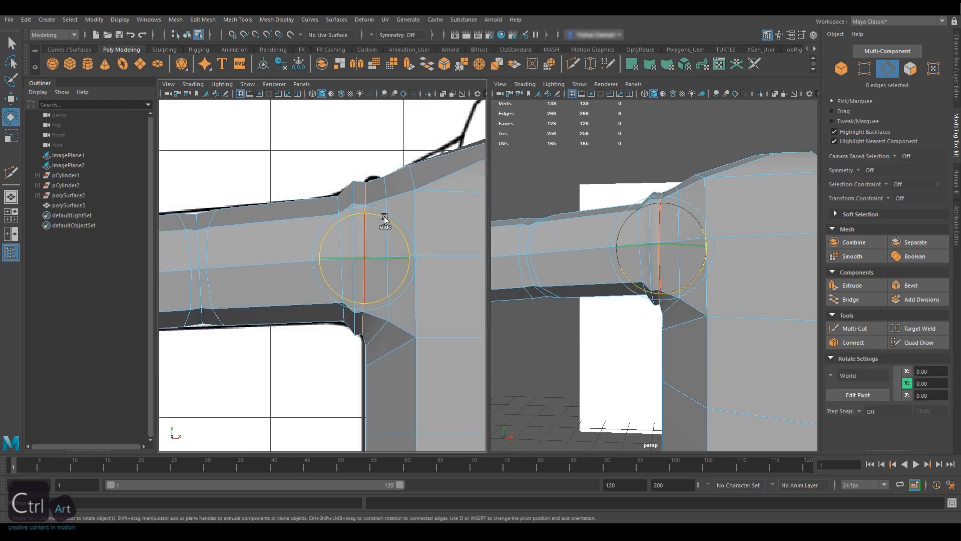
key("w")
left_click_drag(385, 220, 381, 220)
key("e")
key("w")
Step: Adjust the height of the armhole-seam edge loop against the wireframe front drawing and move its pivot to the armpit corner
double_click(342, 267)
key("4")
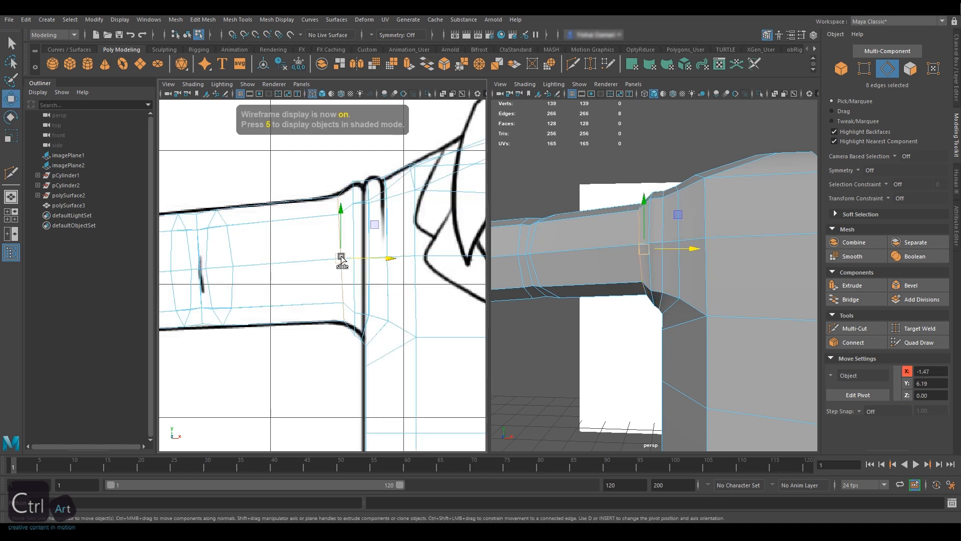
double_click(355, 258)
key("r")
left_click_drag(341, 258, 364, 260, "ctrl+shift")
double_click(368, 261)
left_click_drag(365, 214, 367, 217)
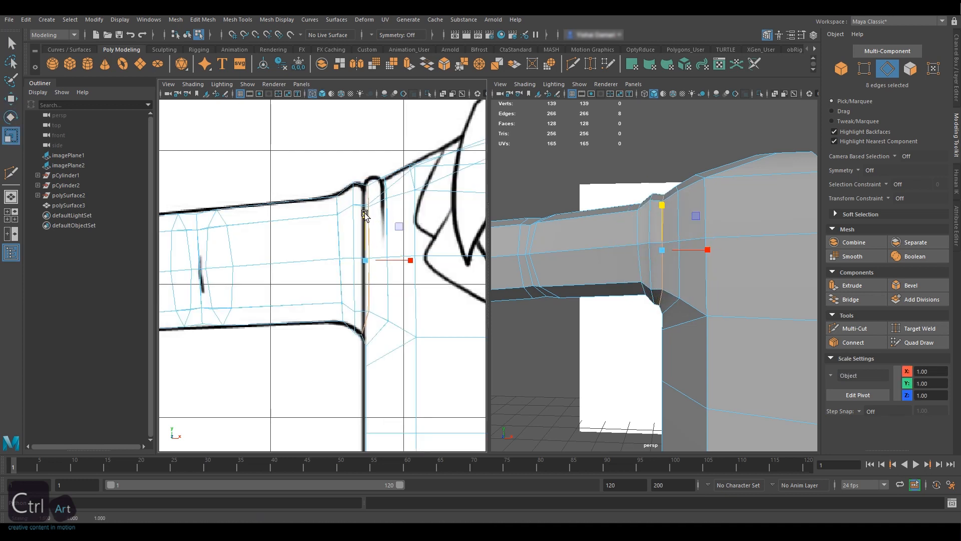
key("w")
key("e")
key("w")
left_click_drag(411, 260, 364, 339, "ctrl+shift")
Step: Insert another edge loop just inside the armhole seam with Multi-Cut and scale it slightly in height from the armpit corner
left_click(854, 329)
left_click(378, 257, "ctrl")
key("r")
key("ctrl+z")
key("w")
key("d")
key("r")
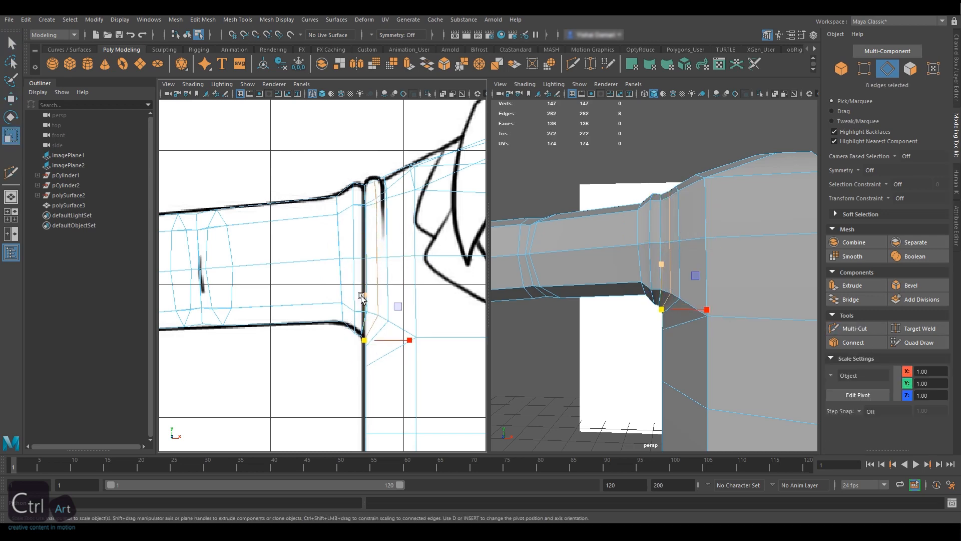
left_click_drag(363, 295, 363, 293)
key("w")
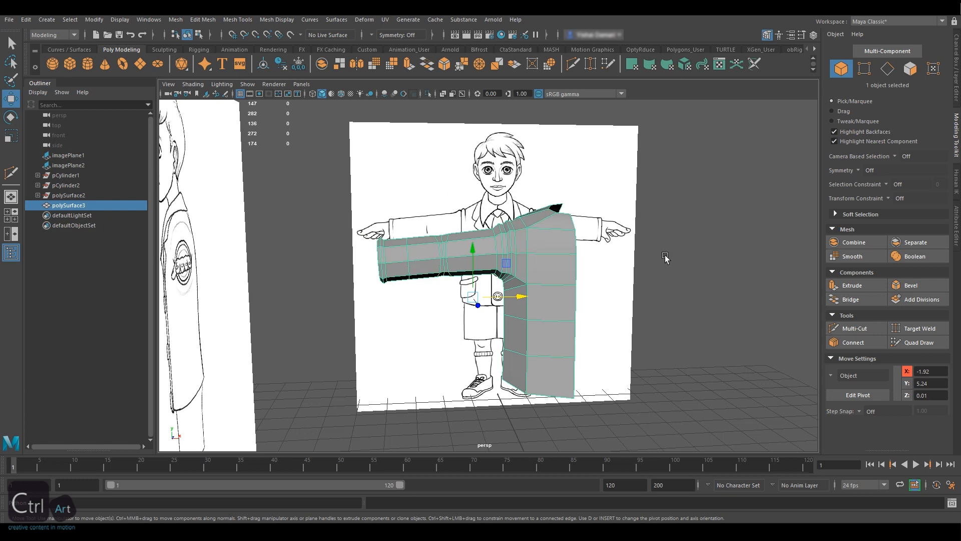
Step: Snap the jacket half's pivot to the grid on the character's centre line at X 0
left_click(11, 233)
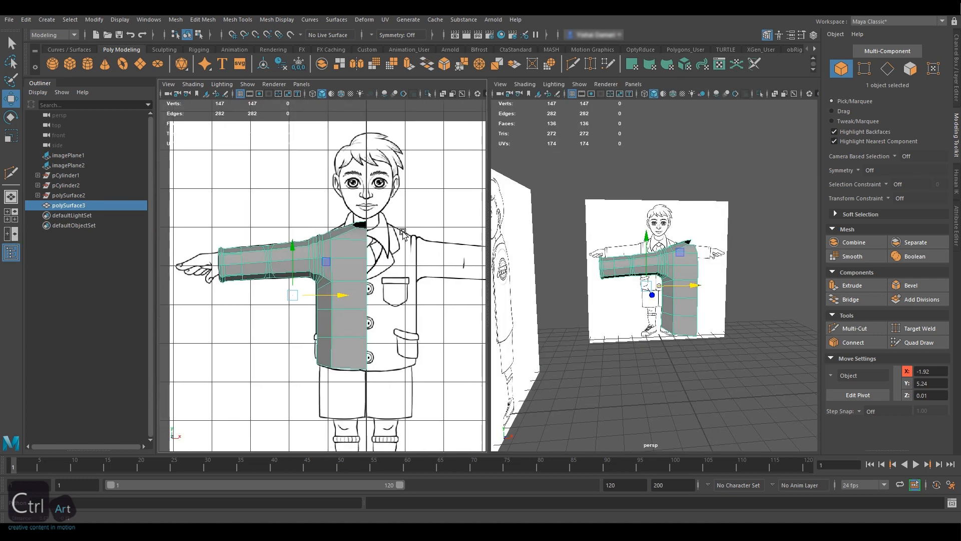
mouse_move(402, 232)
middle_mouse_down("alt")
mouse_move(390, 225)
mouse_move(398, 227)
middle_mouse_up("alt")
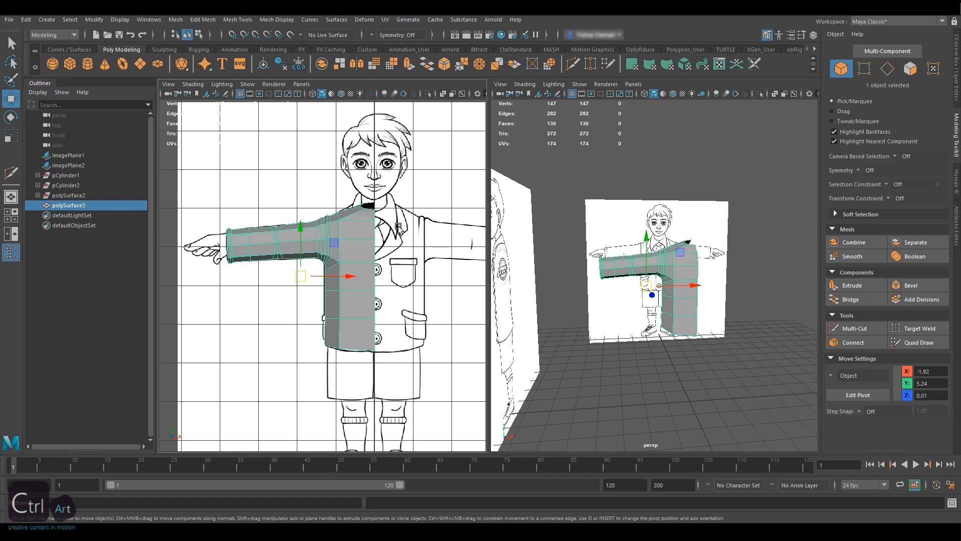
key("d")
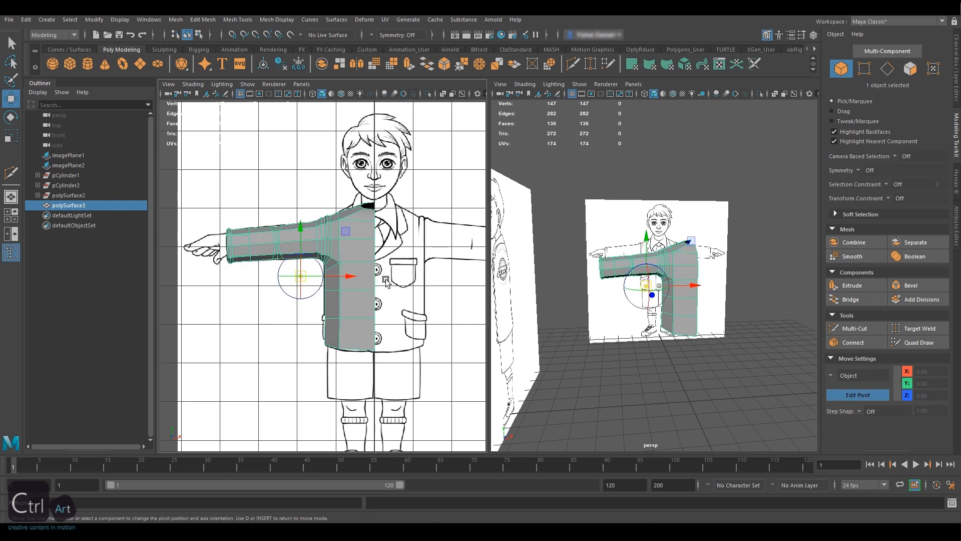
key("x")
left_click_drag(350, 276, 375, 275)
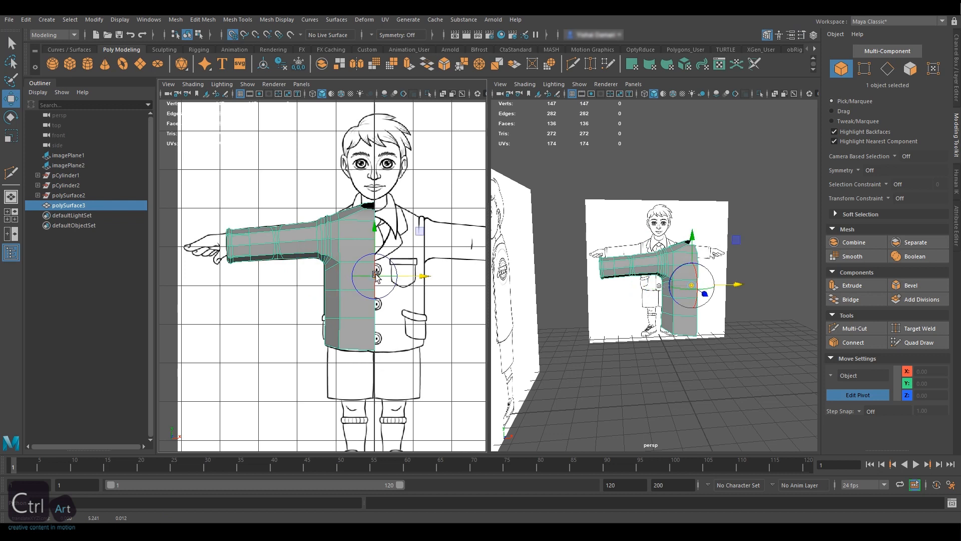
key("d")
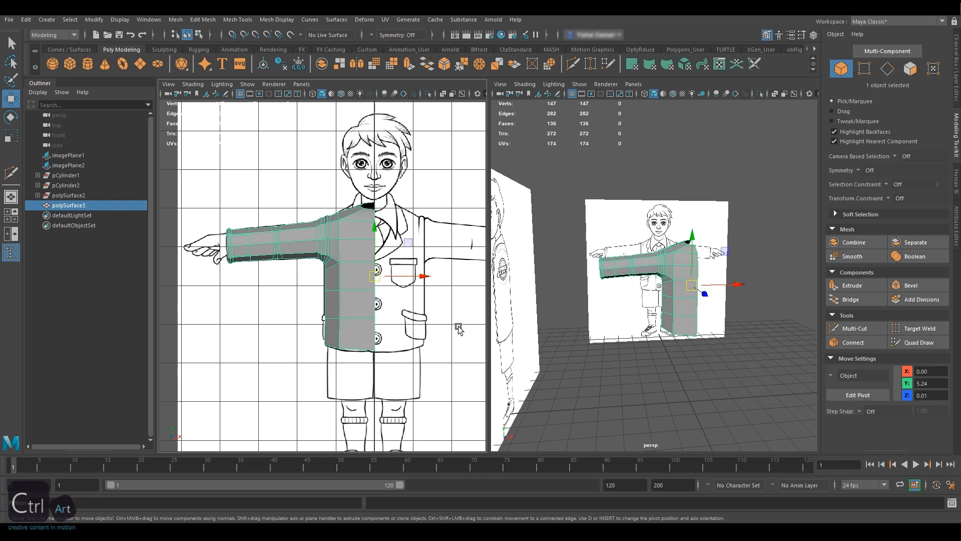
Step: Freeze the jacket half's transformations and delete all history in the scene
key("ctrl+a")
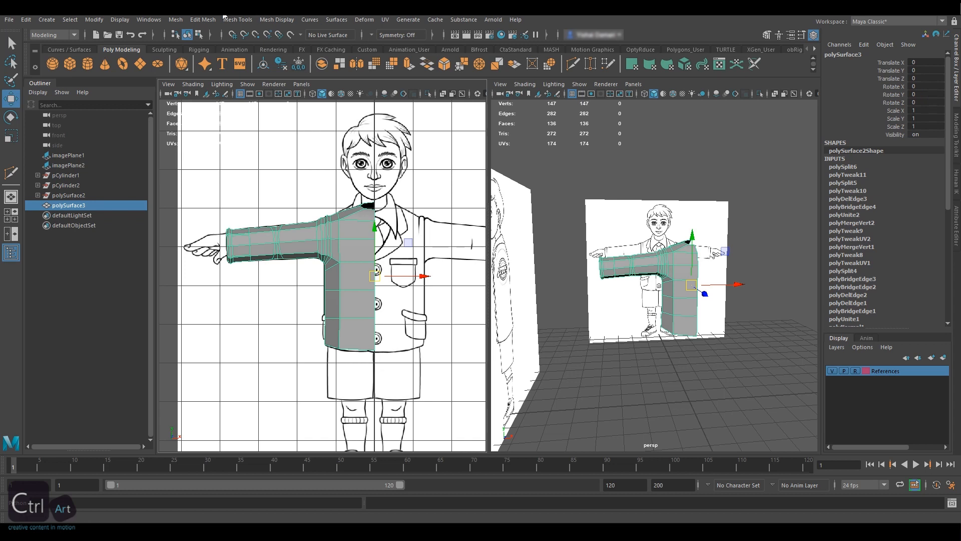
left_click(96, 20)
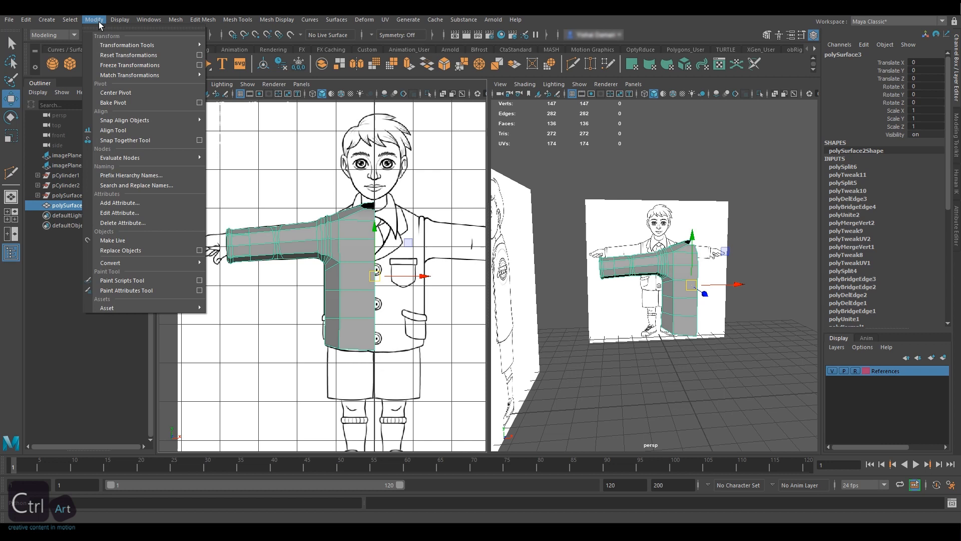
left_click(175, 65)
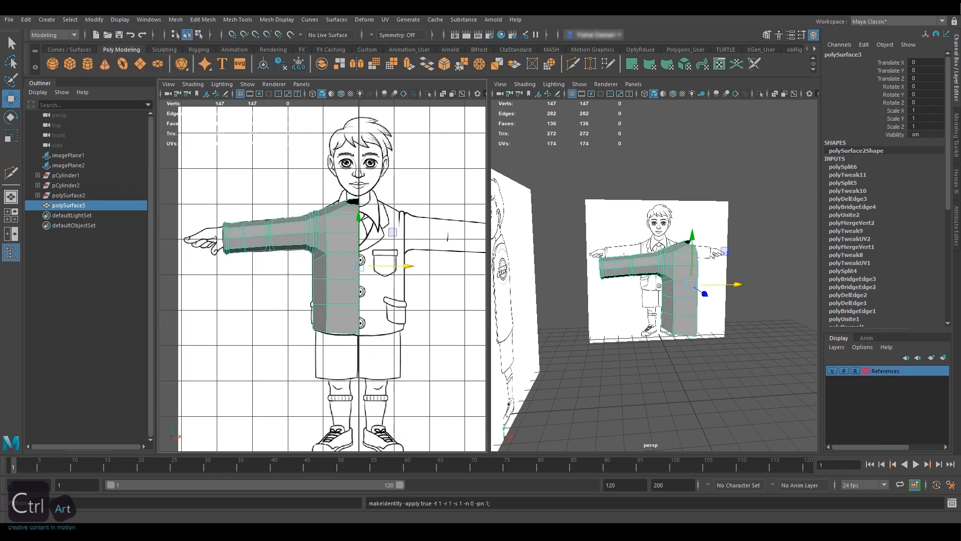
left_click(24, 20)
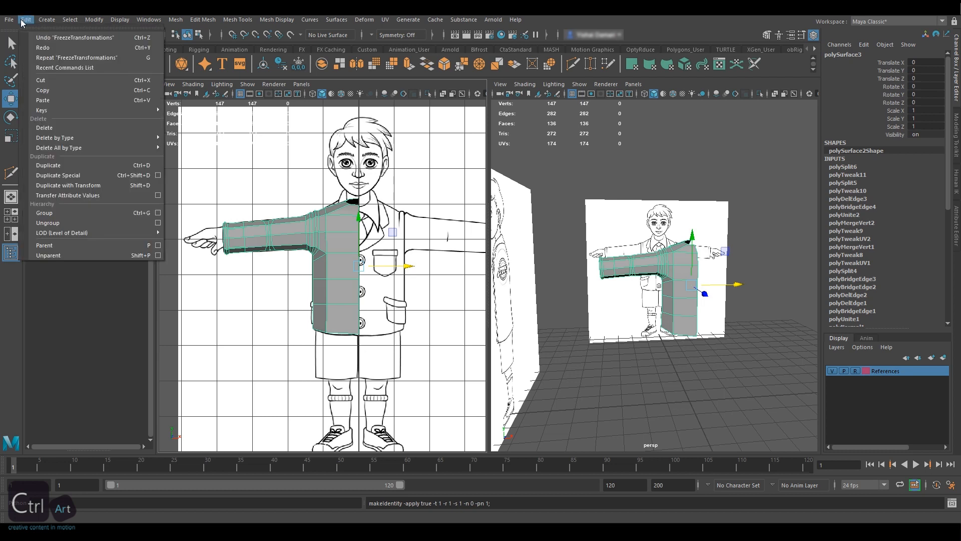
mouse_move(112, 148)
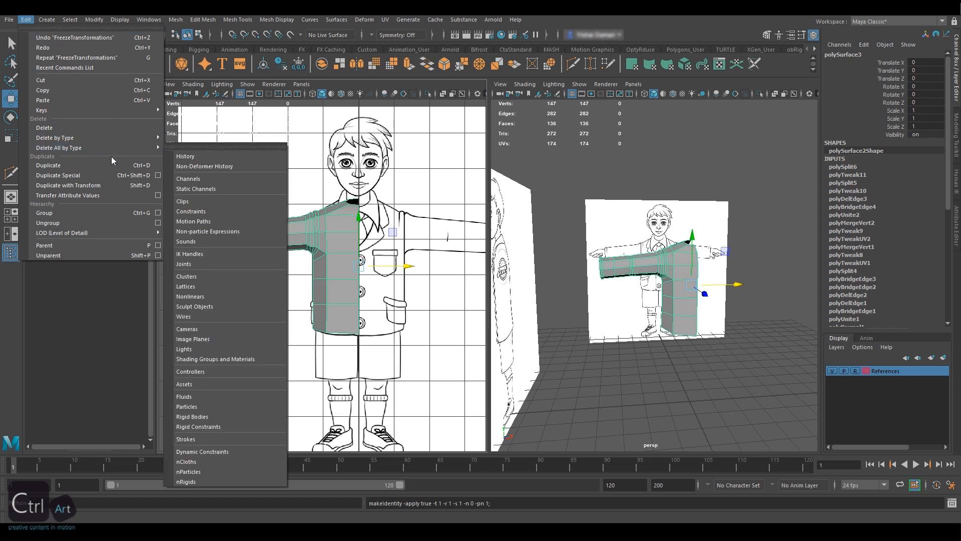
left_click(190, 149)
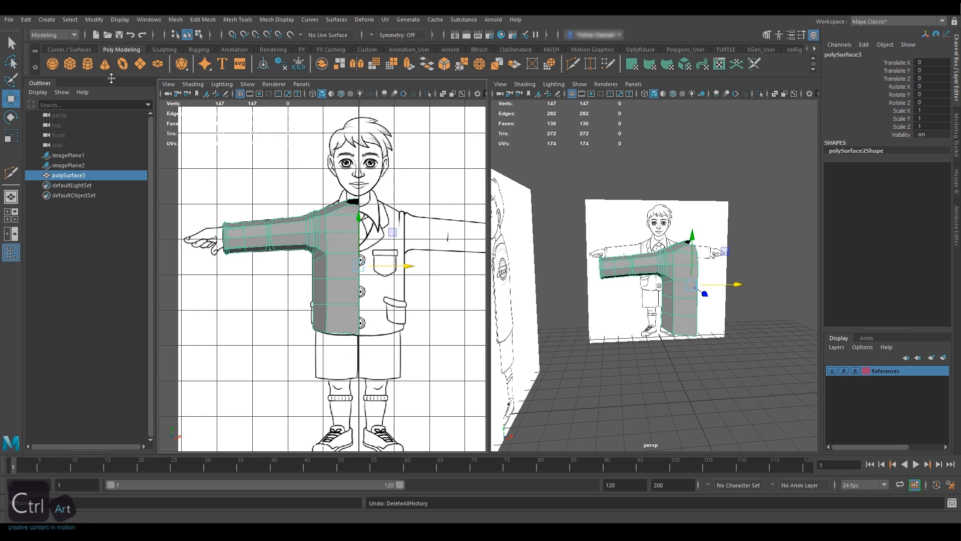
Step: Open the Mirror options for the jacket half and reset them to their defaults
left_click(171, 19)
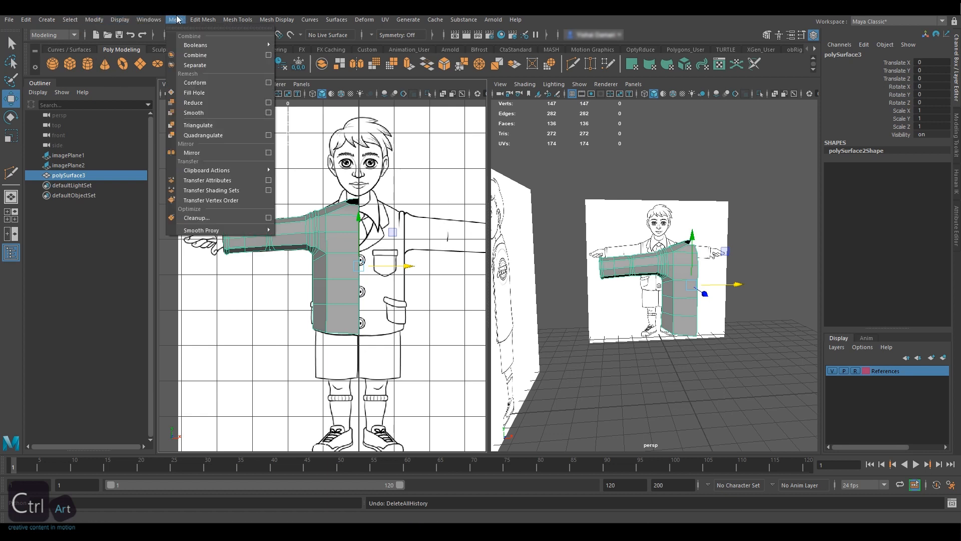
left_click(269, 153)
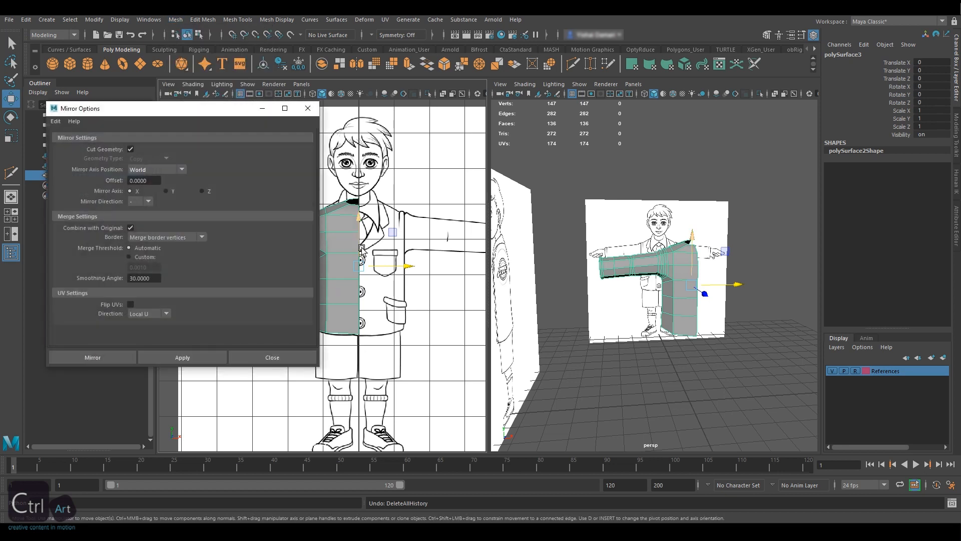
left_click_drag(223, 114, 692, 130)
left_click(524, 137)
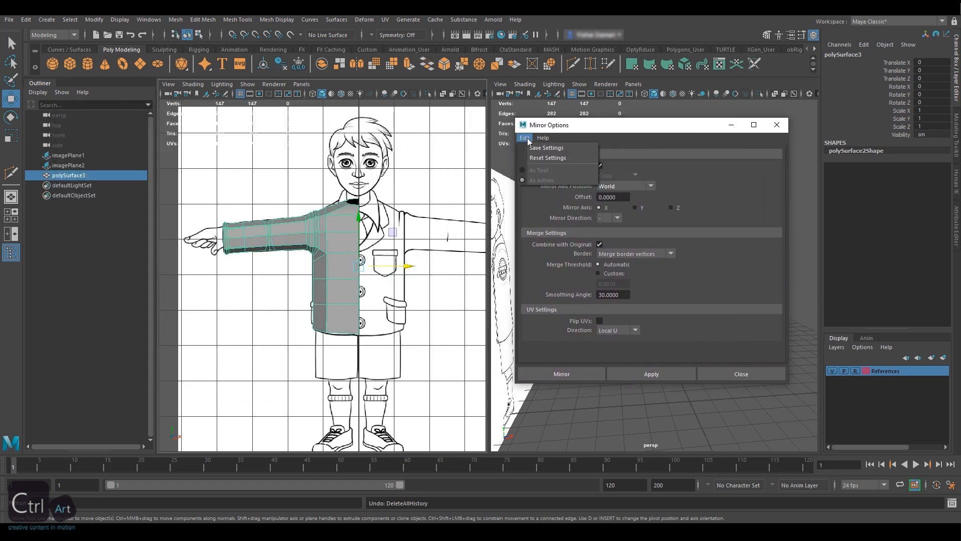
left_click(554, 157)
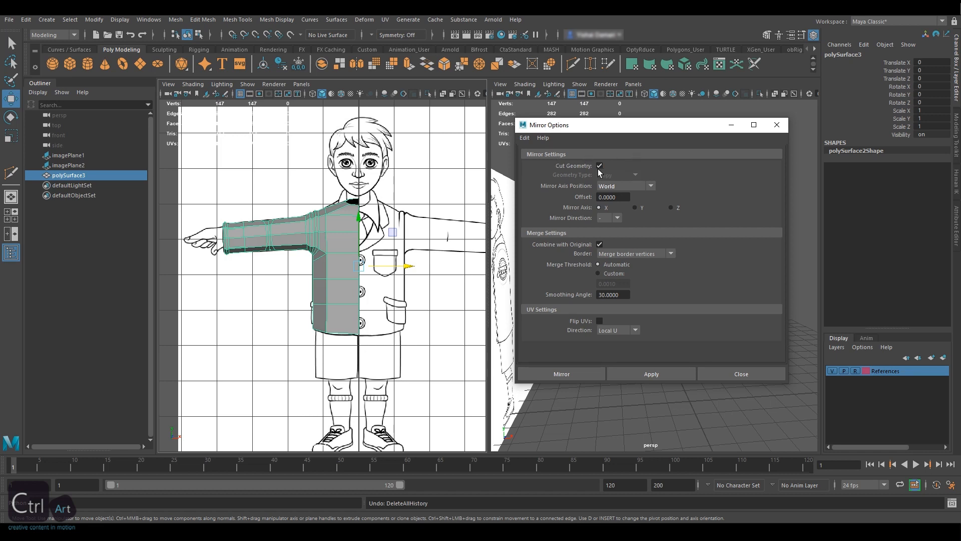
left_click(619, 219)
middle_click_drag(539, 418, 563, 419, "alt")
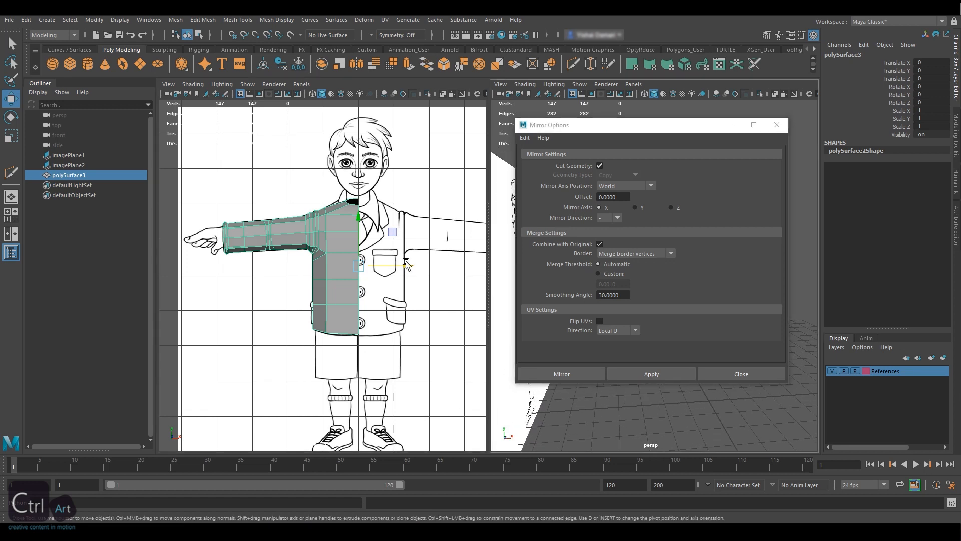
left_click_drag(407, 264, 426, 266)
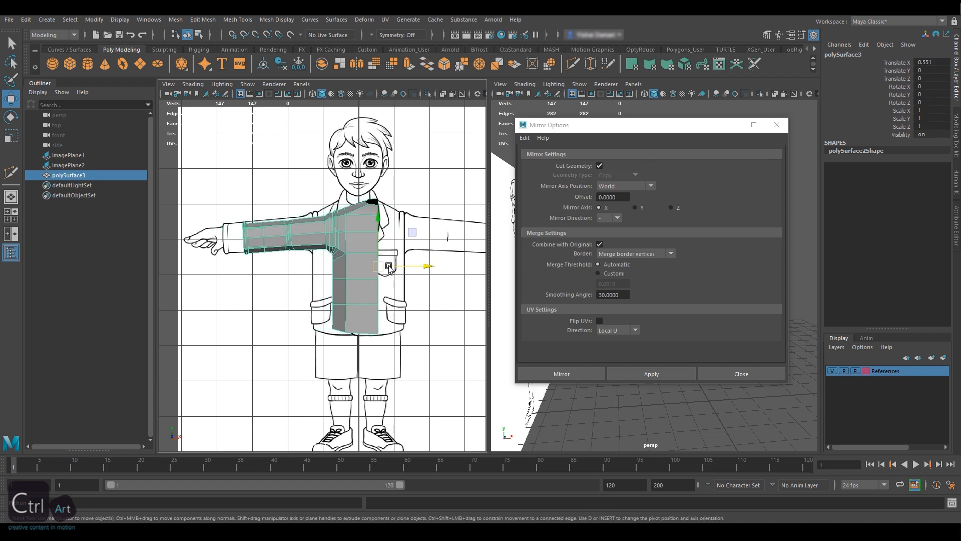
key("ctrl+z")
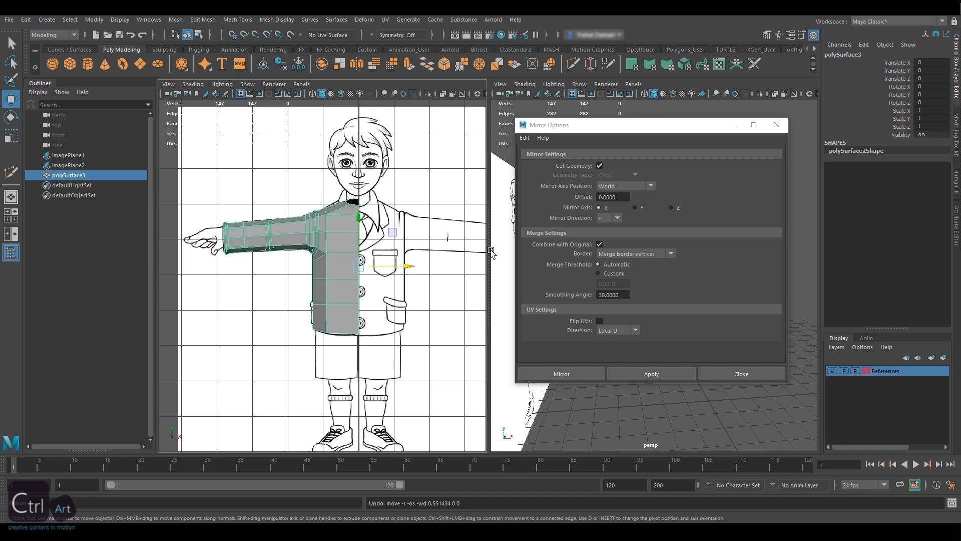
Step: Mirror the jacket half across the world X axis in the + direction and close the mirror options
left_click(617, 217)
left_click(608, 231)
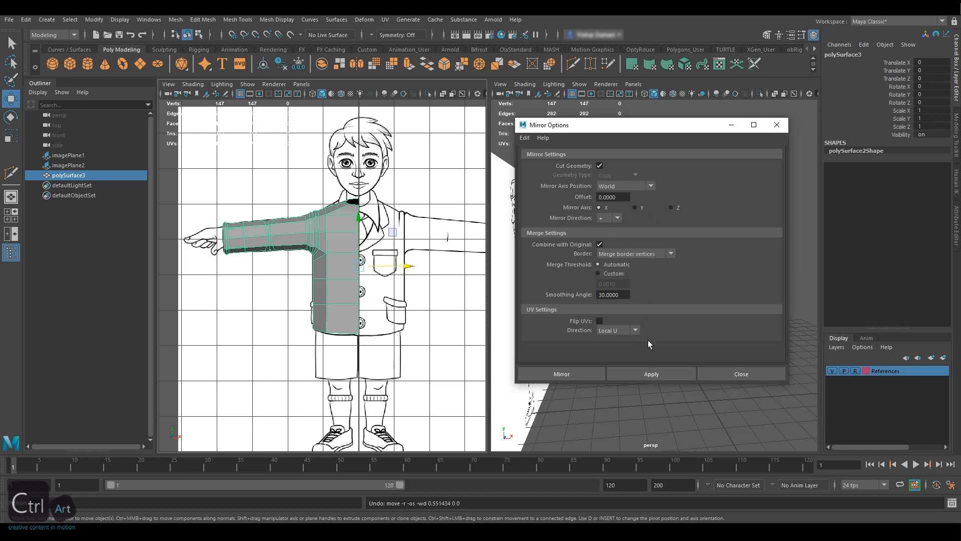
left_click(656, 371)
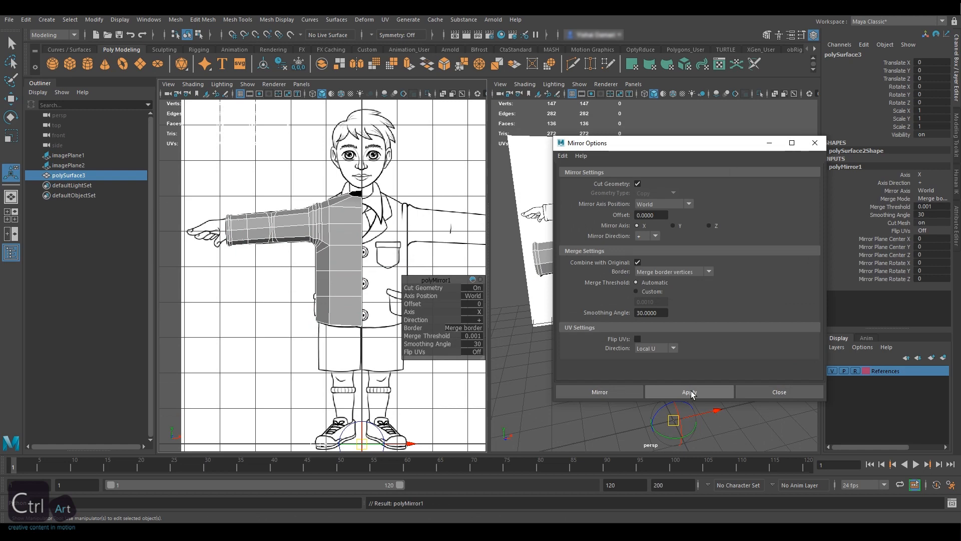
left_click(815, 143)
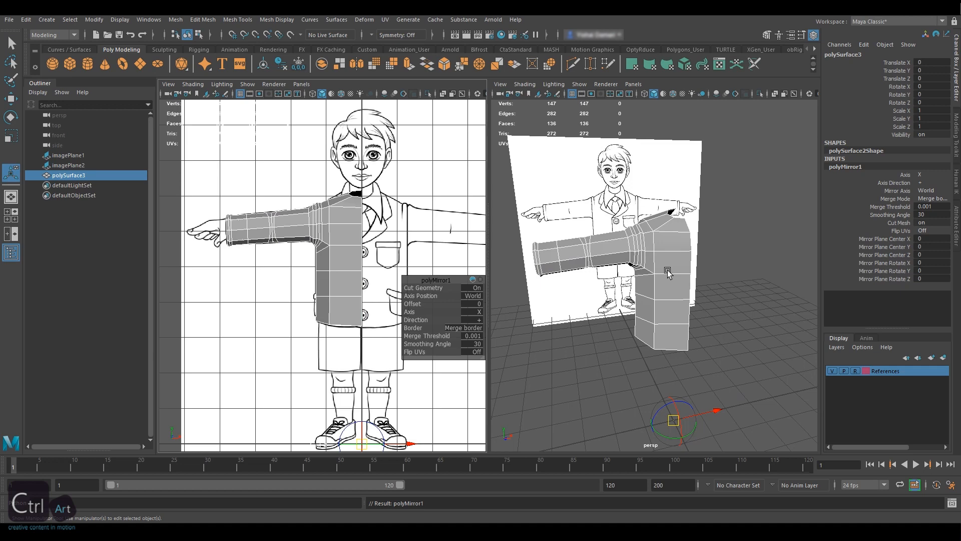
Step: Turn off Cut Geometry for the jacket mirror and set its Merge Threshold to 0.1
left_click_drag(668, 271, 708, 281, "alt")
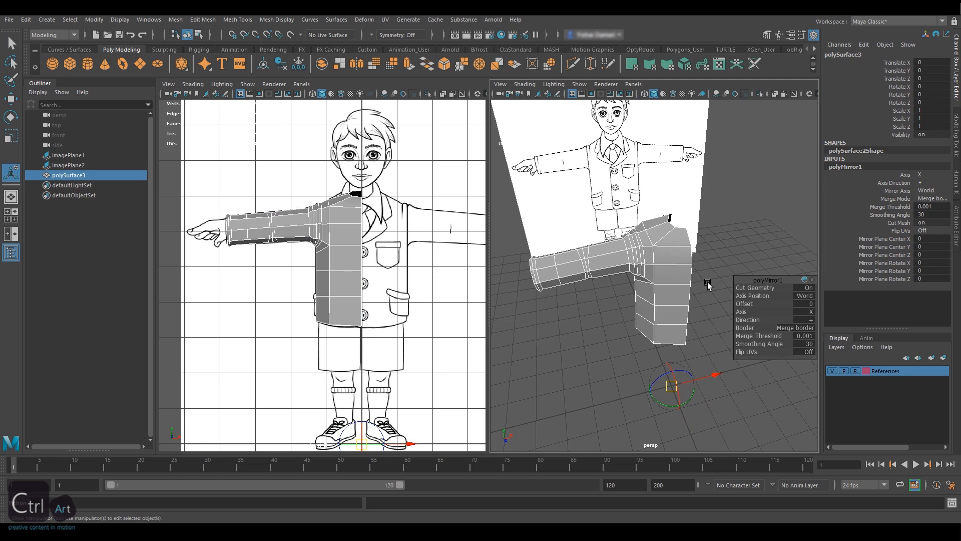
left_click(762, 289)
left_click_drag(761, 289, 677, 291)
left_click_drag(675, 334, 688, 288, "alt")
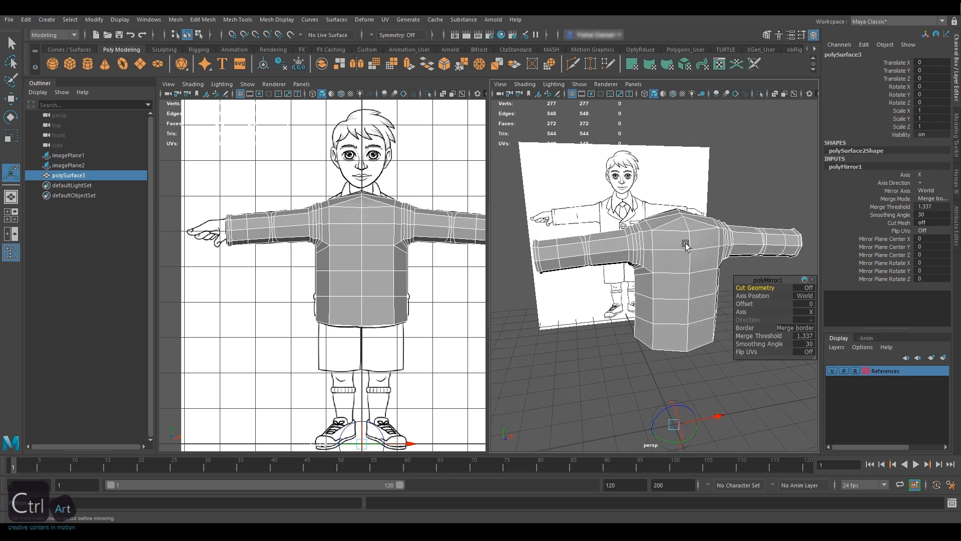
left_click(807, 335)
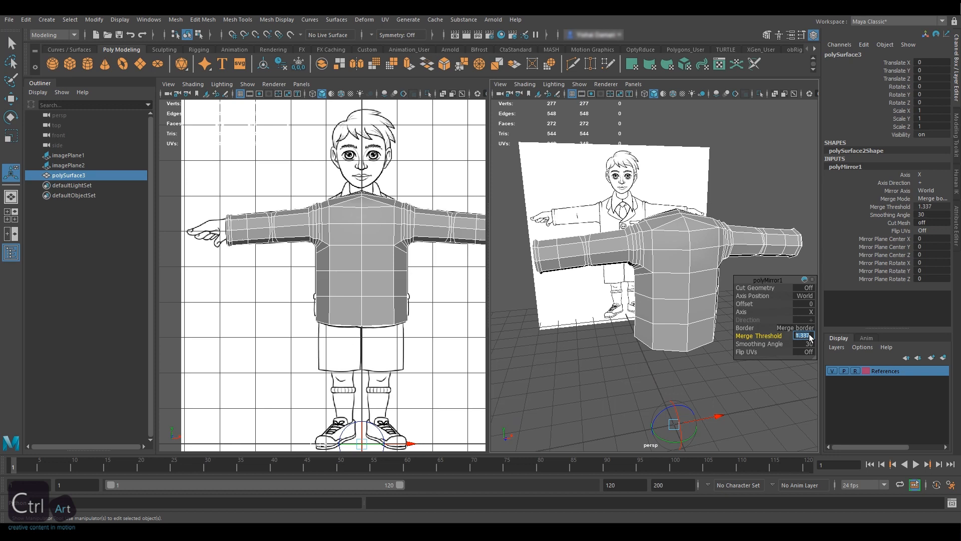
type("0.1")
key("Return")
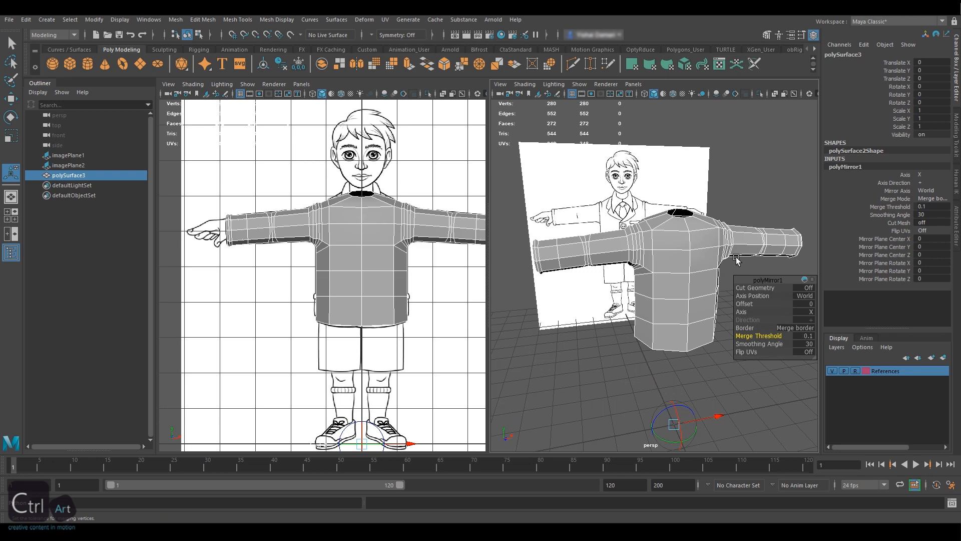
mouse_move(696, 318)
left_mouse_down("alt")
mouse_move(665, 259)
mouse_move(607, 269)
mouse_move(622, 300)
mouse_move(678, 320)
mouse_move(702, 240)
mouse_move(692, 325)
left_mouse_up("alt")
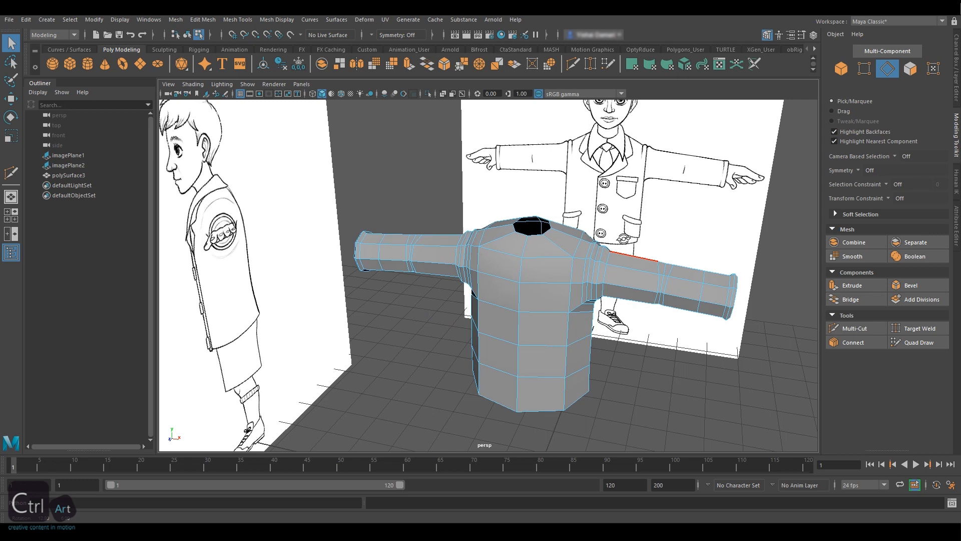
Step: Insert lengthwise edge loops between the existing ones around the jacket body and sleeves using Multi-Cut with Edge Flow on
left_click(865, 331)
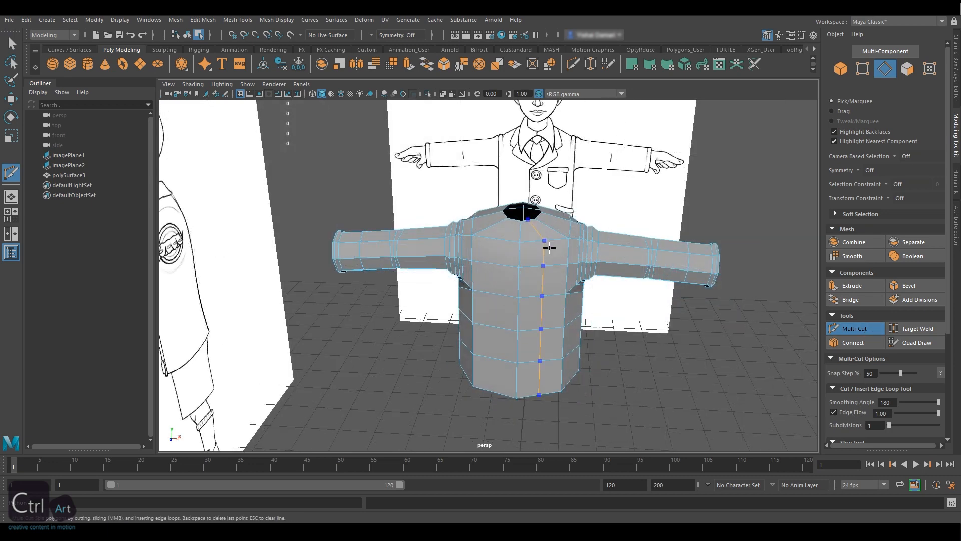
left_click_drag(685, 247, 484, 243, "alt")
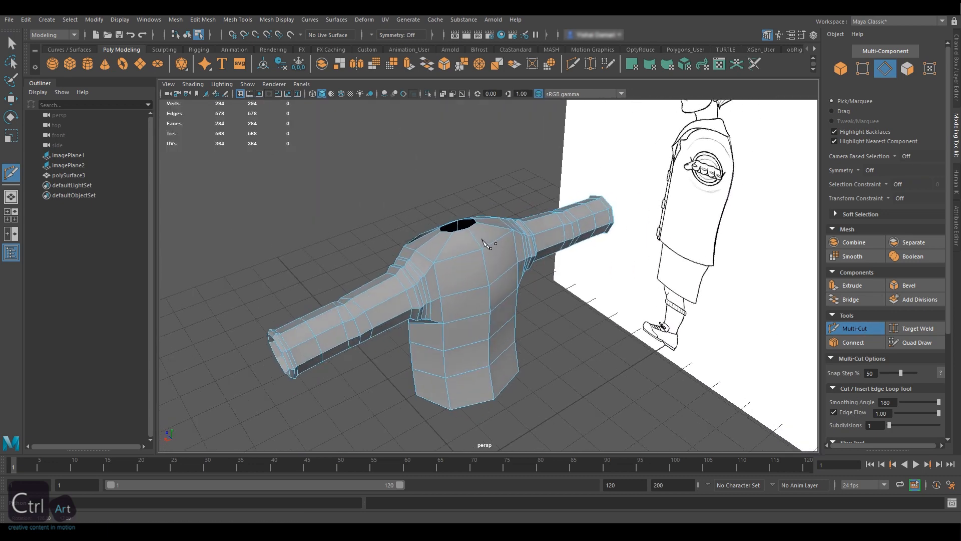
left_click_drag(436, 388, 502, 316, "alt")
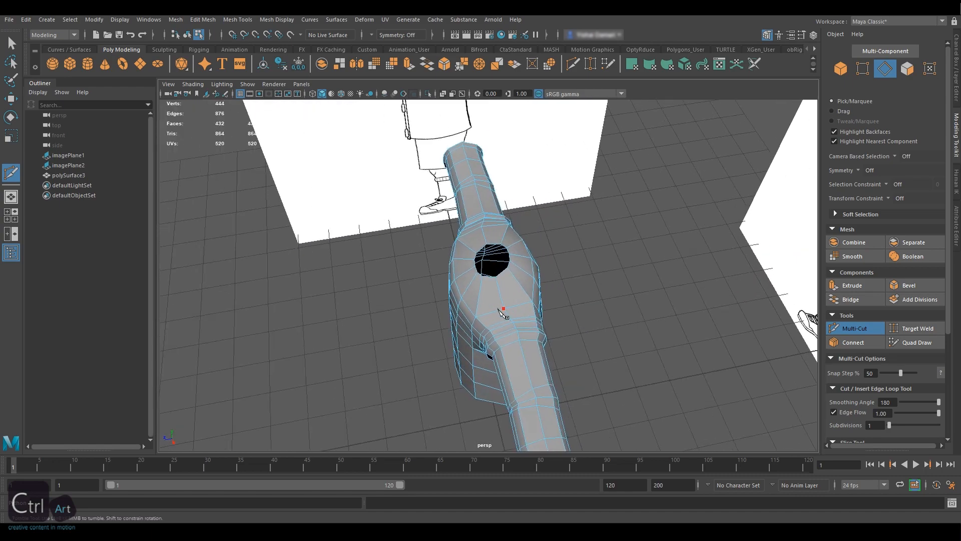
left_click(523, 305, "ctrl")
left_click(474, 221, "ctrl")
left_click(493, 220, "ctrl")
left_click_drag(652, 278, 632, 272, "alt")
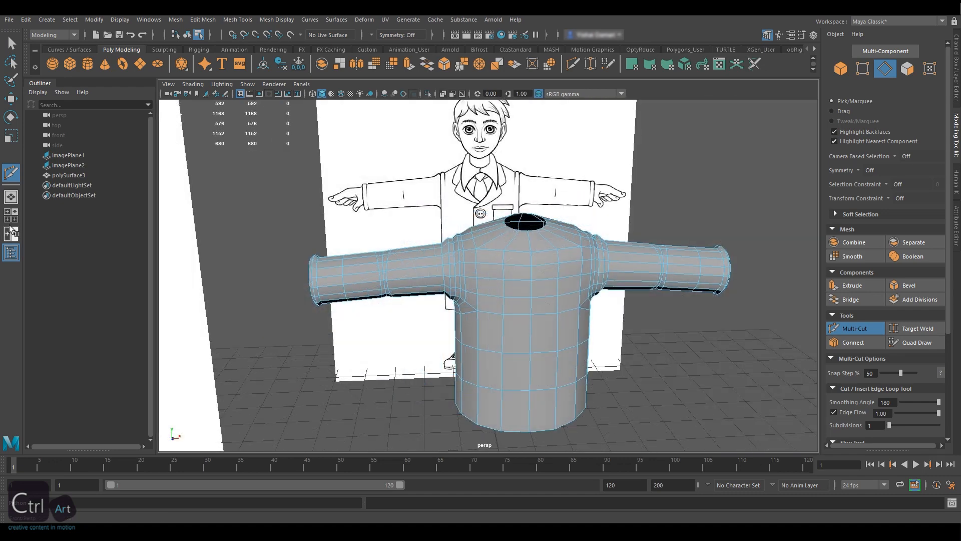
Step: Show the front view beside the perspective view and insert an edge loop around the neck opening with Multi-Cut
left_click(11, 231)
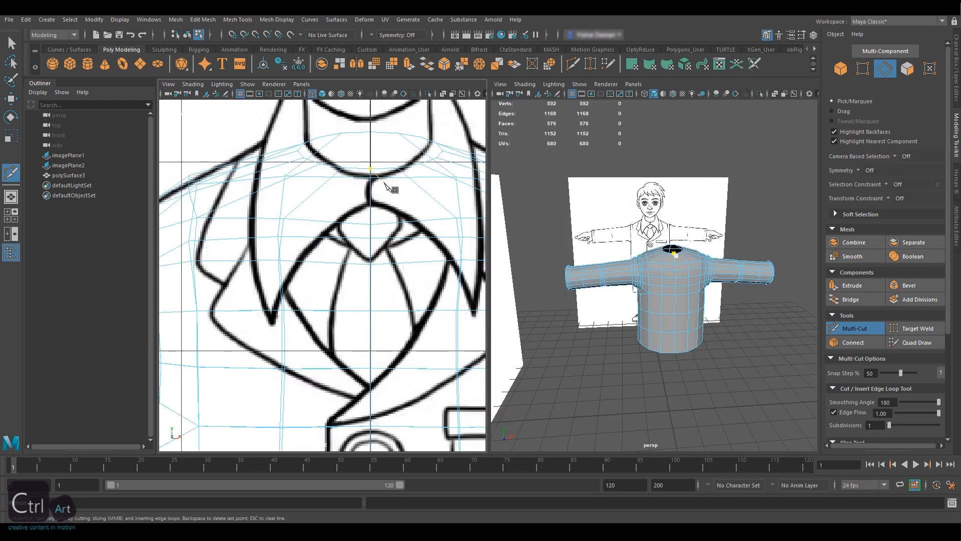
key("space")
scroll(390, 198, "down", 5)
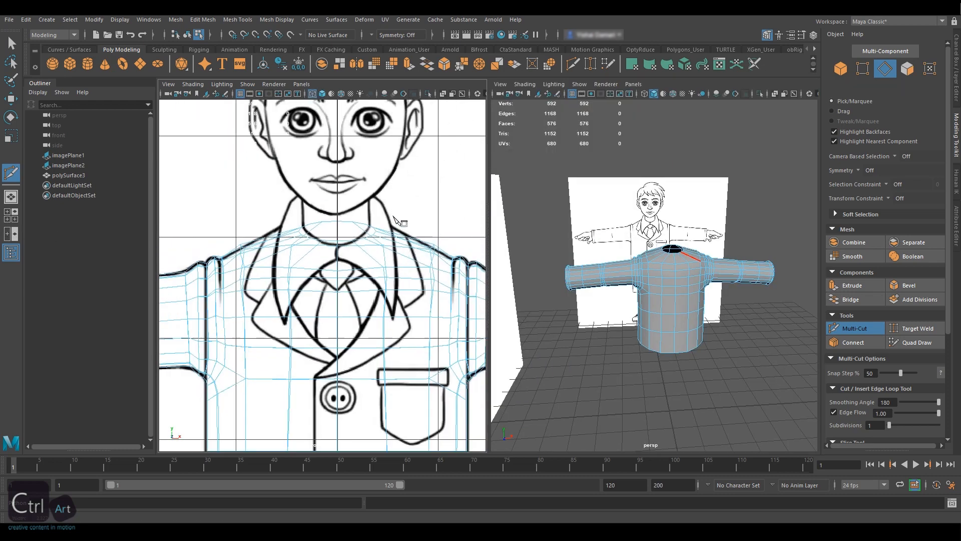
key("5")
scroll(385, 250, "up", 3)
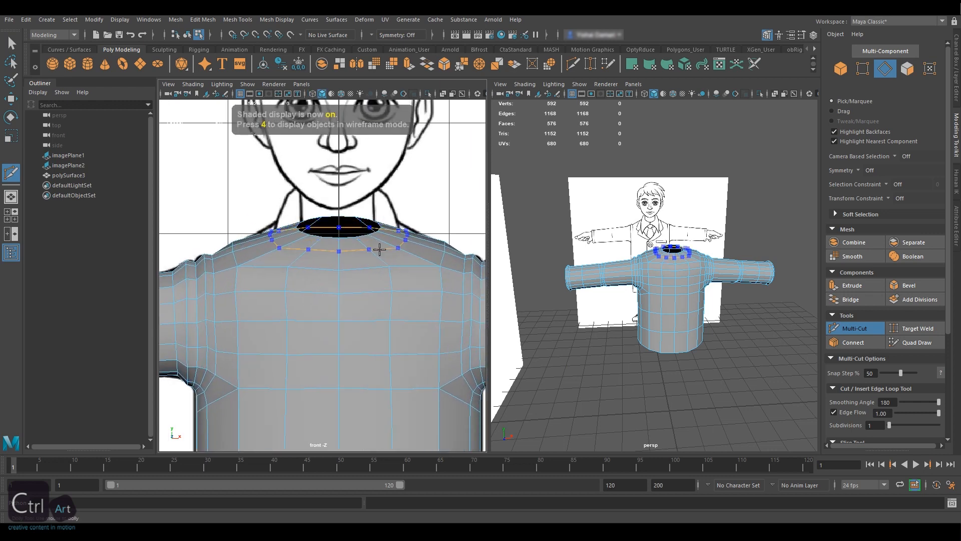
left_click(383, 249, "ctrl")
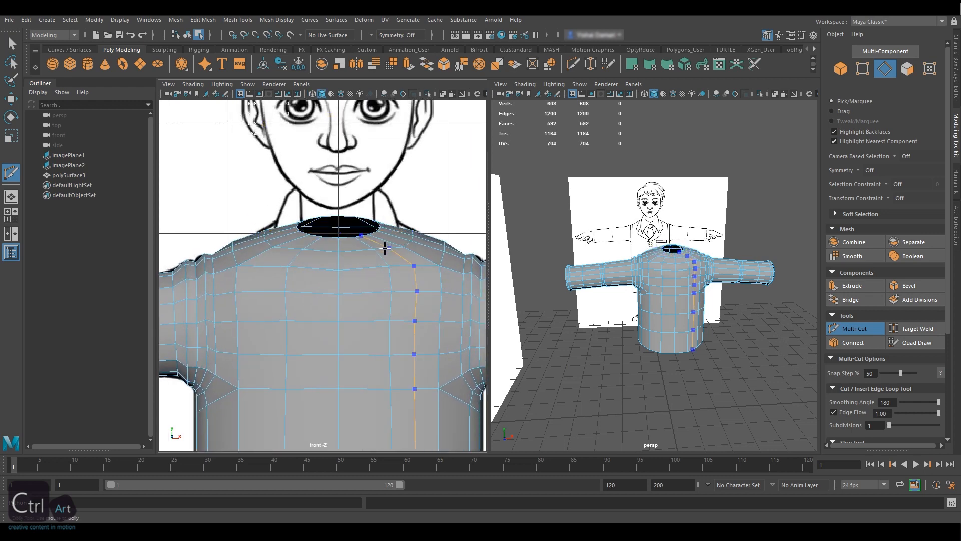
left_click(851, 329)
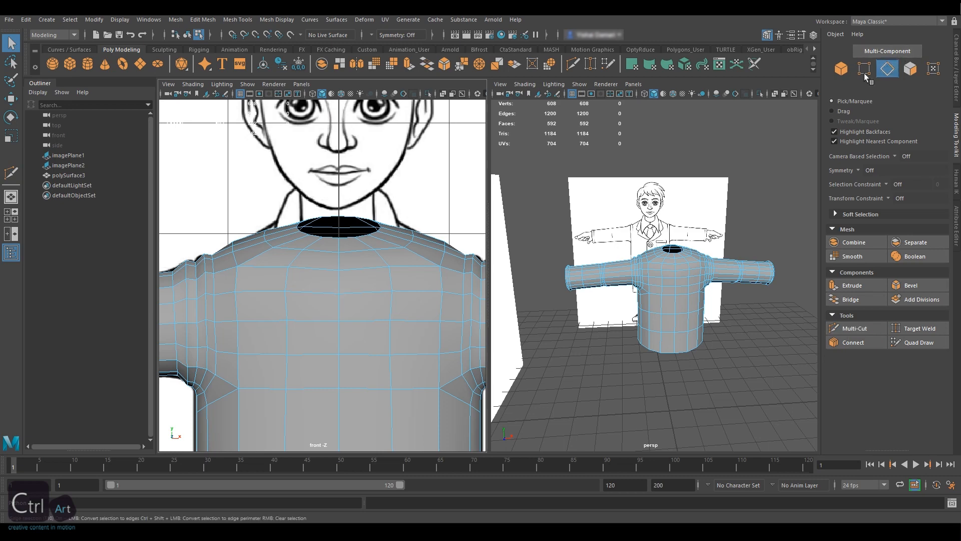
Step: Select the new edge loop around the neck and check its height against the wireframe front drawing
double_click(352, 251)
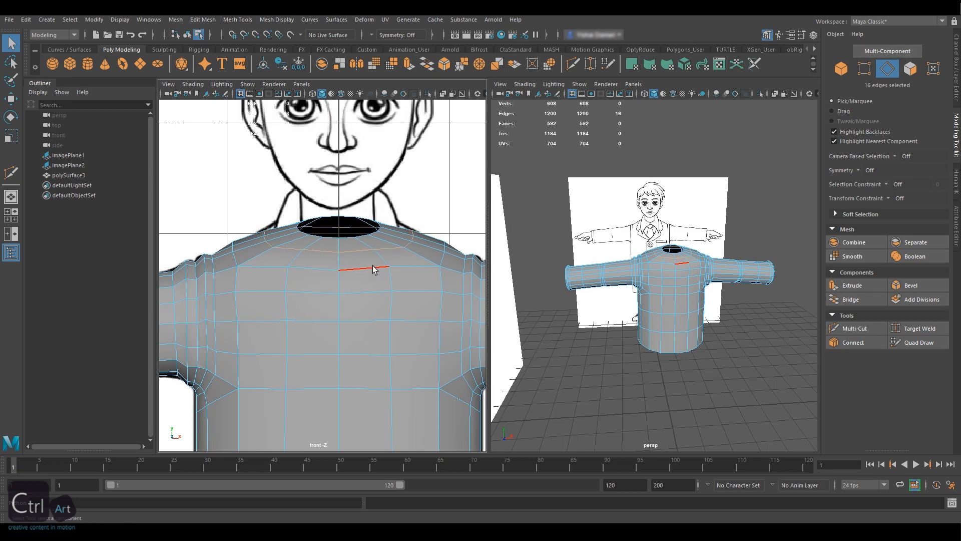
key("4")
key("w")
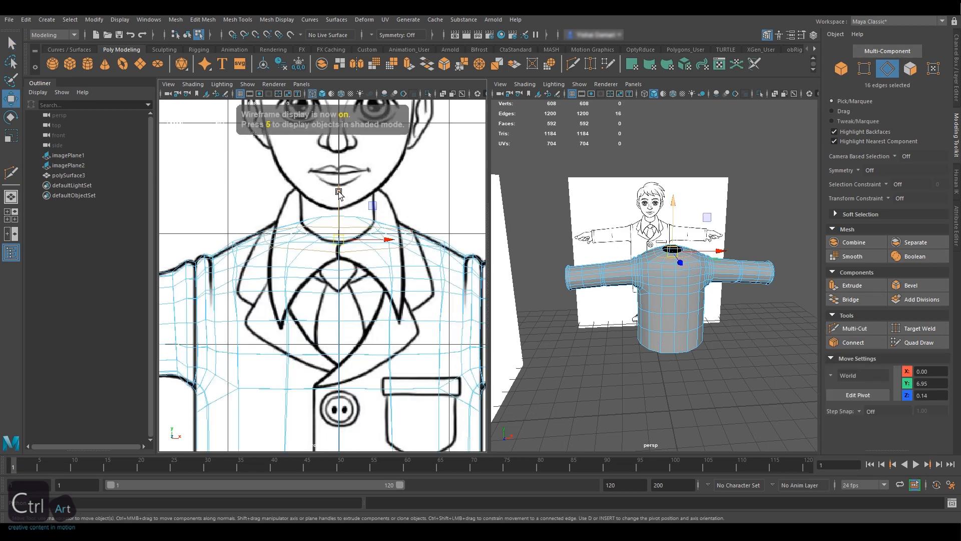
left_click_drag(338, 192, 338, 193)
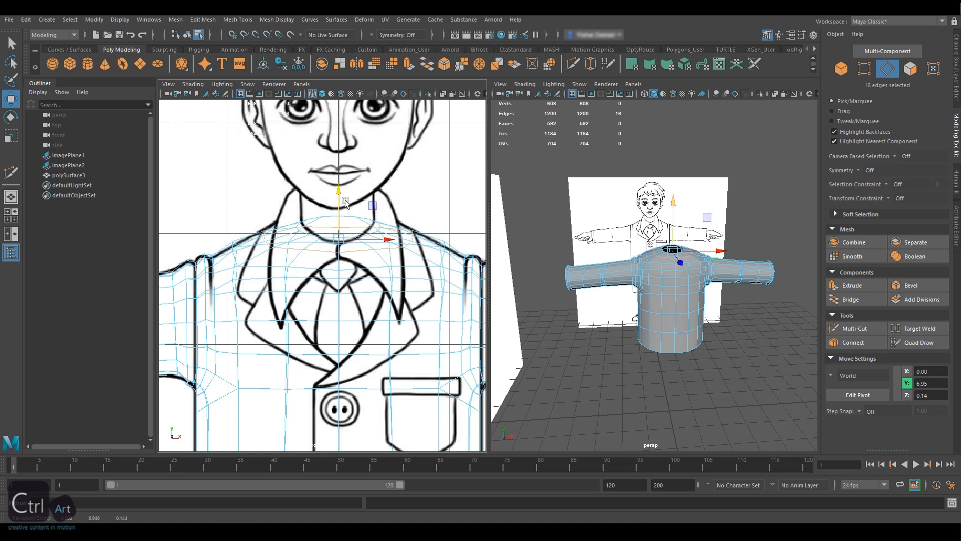
Step: Turn on Object X symmetry and activate Multi-Cut with its Edge Flow option off
key("5")
key("5")
scroll(616, 270, "up", 3)
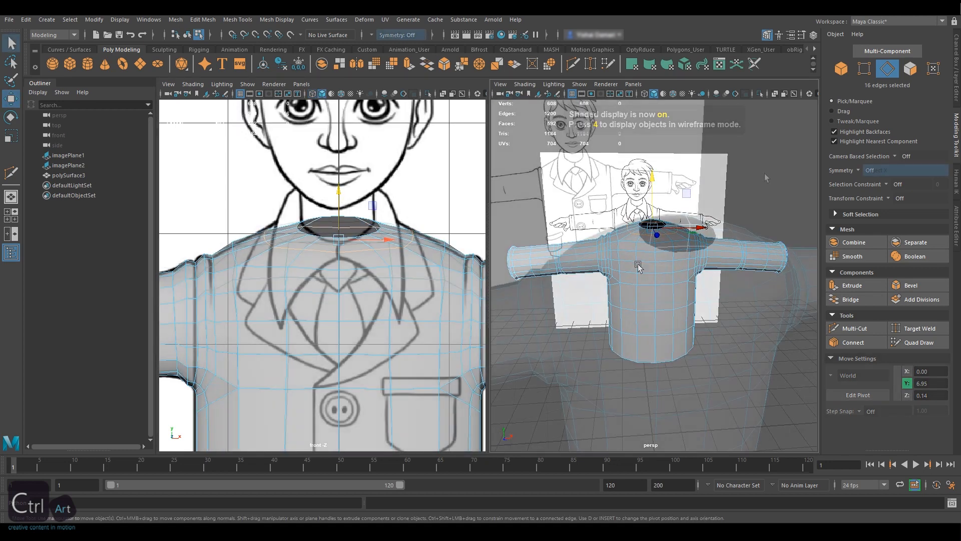
scroll(764, 175, "up", 4)
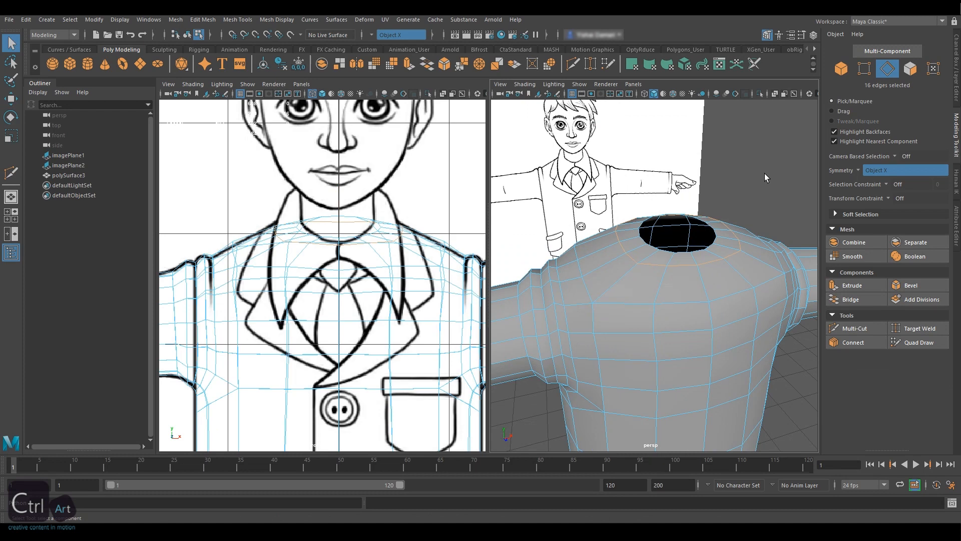
left_click(854, 328)
scroll(837, 290, "down", 1)
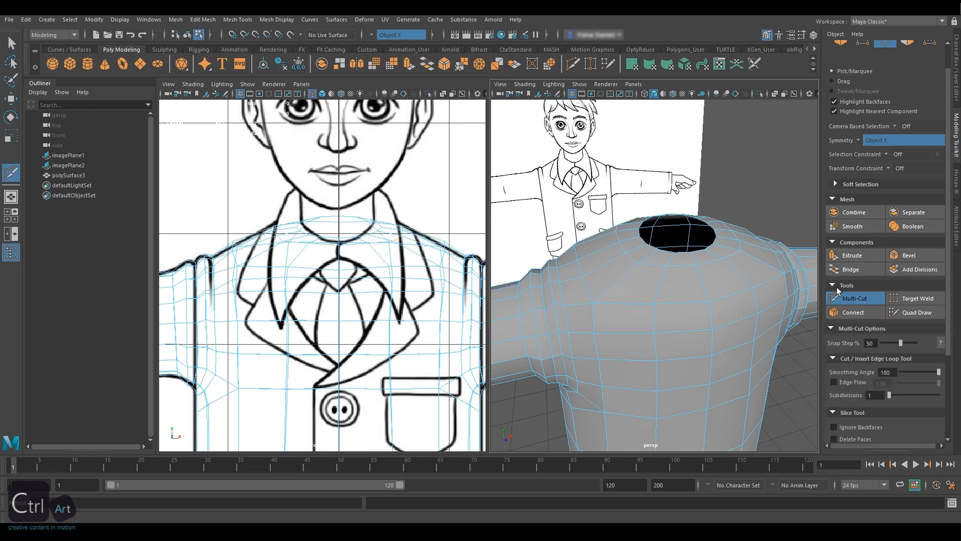
Step: Cut a symmetric edge line from the shoulders beside the neck down the chest to the centre, following the drawn jacket opening
left_click_drag(631, 274, 650, 290, "alt")
left_click(643, 273)
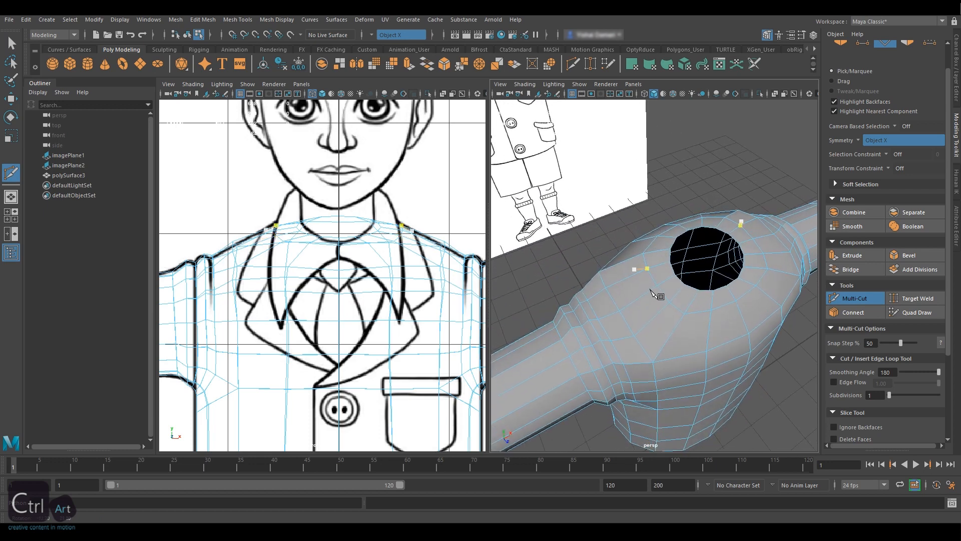
left_click(657, 287)
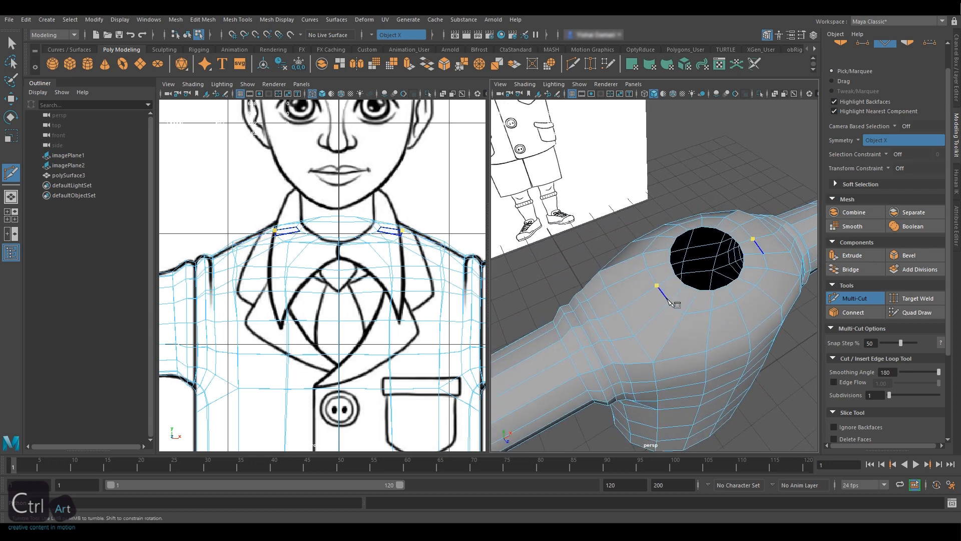
scroll(253, 246, "up", 2)
scroll(257, 250, "up", 2)
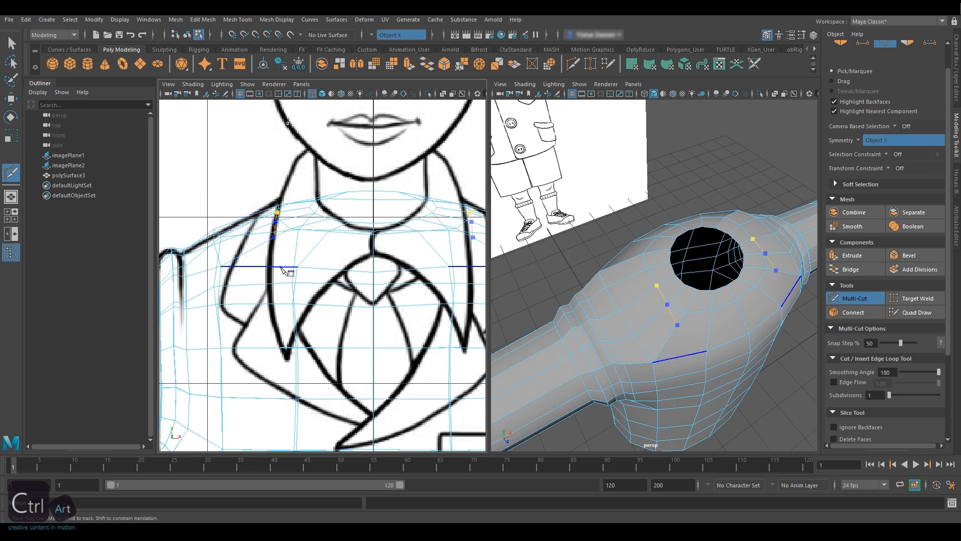
left_click(280, 266)
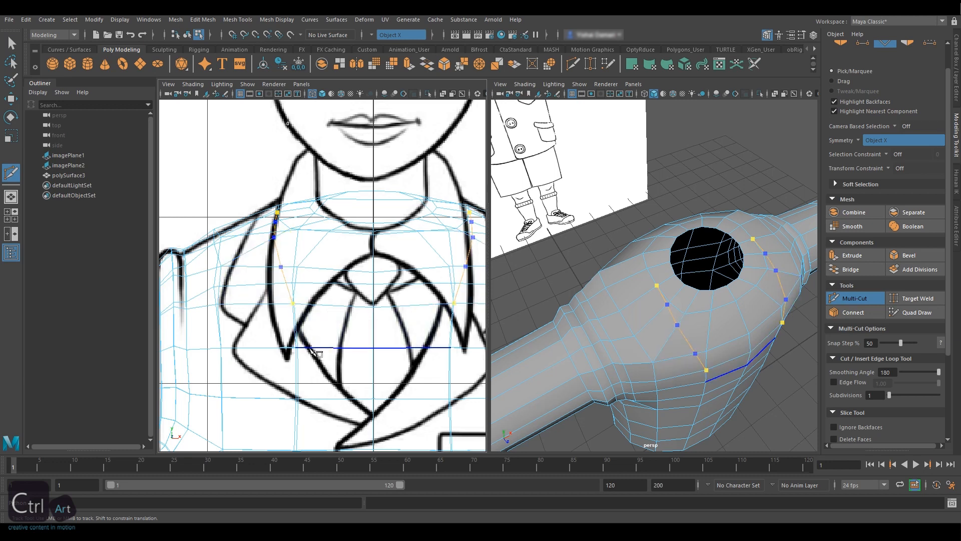
left_click(353, 398)
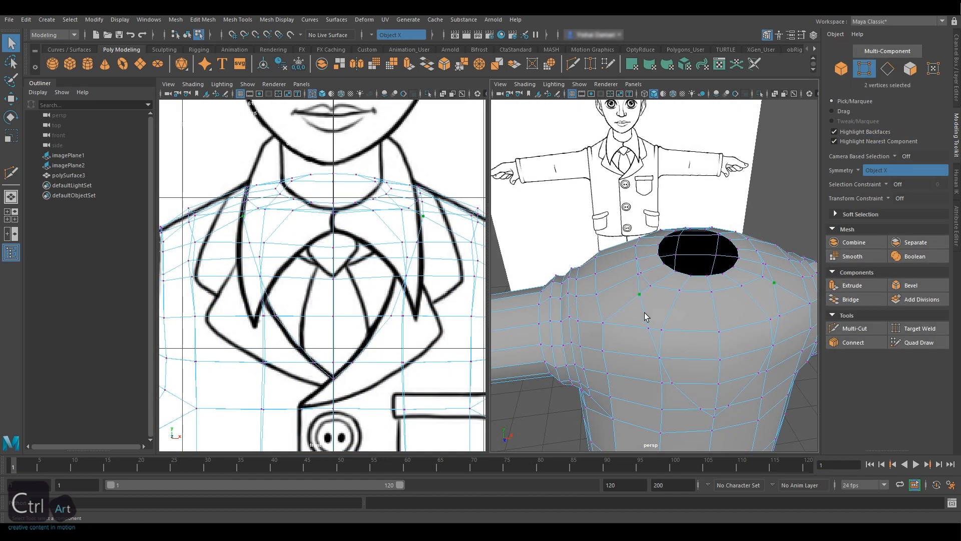
Step: Set the Transform Constraint to Edge and slide the mirrored vertices around the front of the neck opening along their edges
key("w")
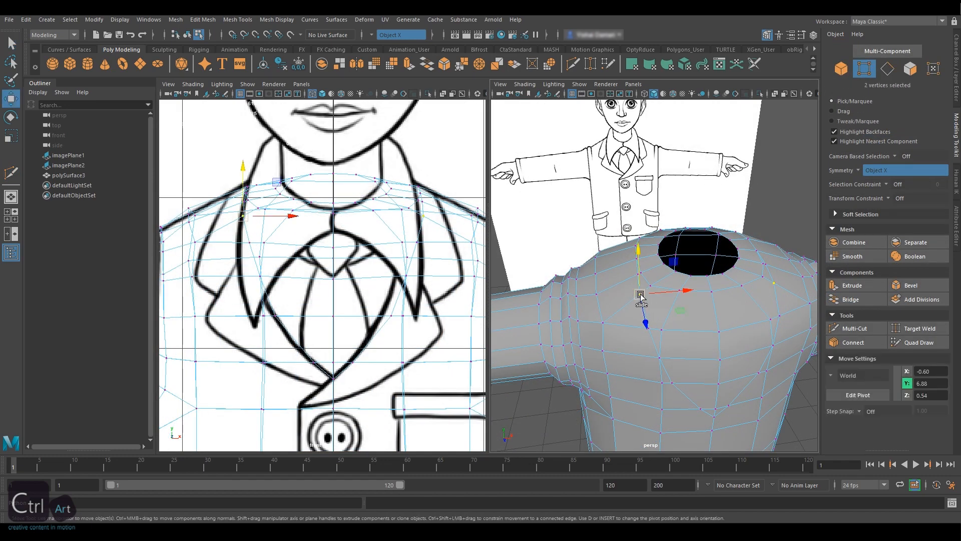
left_click(641, 295)
left_click(912, 198)
left_click(914, 212)
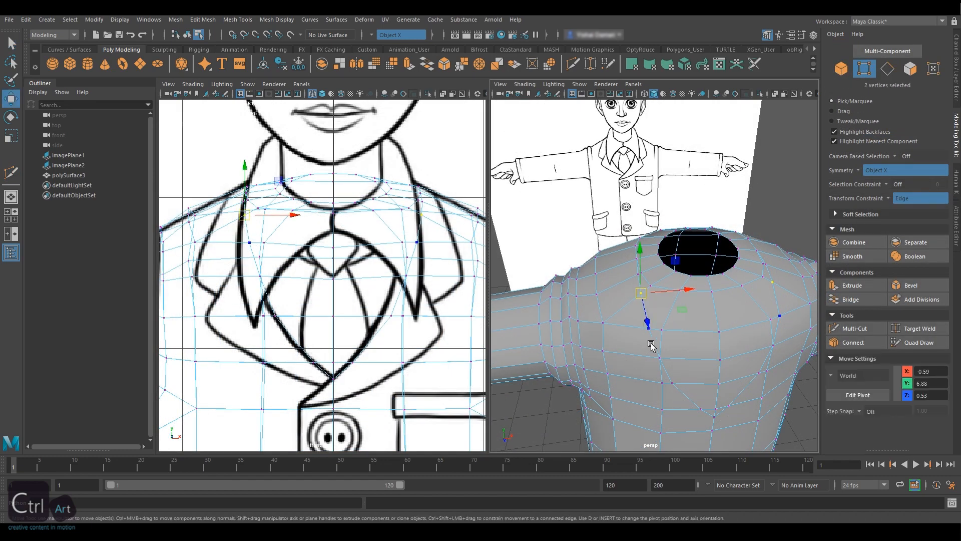
left_click(648, 329)
left_click_drag(650, 330, 600, 321, "alt")
left_click_drag(744, 260, 555, 280, "alt")
left_click(602, 250)
middle_click_drag(607, 274, 643, 273)
left_click_drag(643, 273, 695, 276, "alt")
left_click(796, 239)
left_click(670, 252)
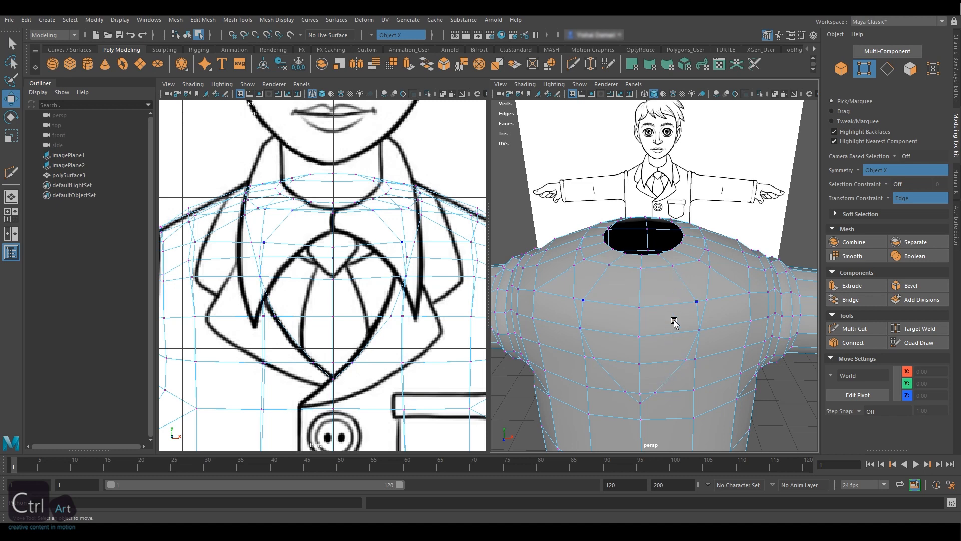
Step: Turn off Edge Flow for Multi-Cut and cut a mirrored edge line from below the neck down the chest
left_click_drag(661, 327, 669, 322, "alt")
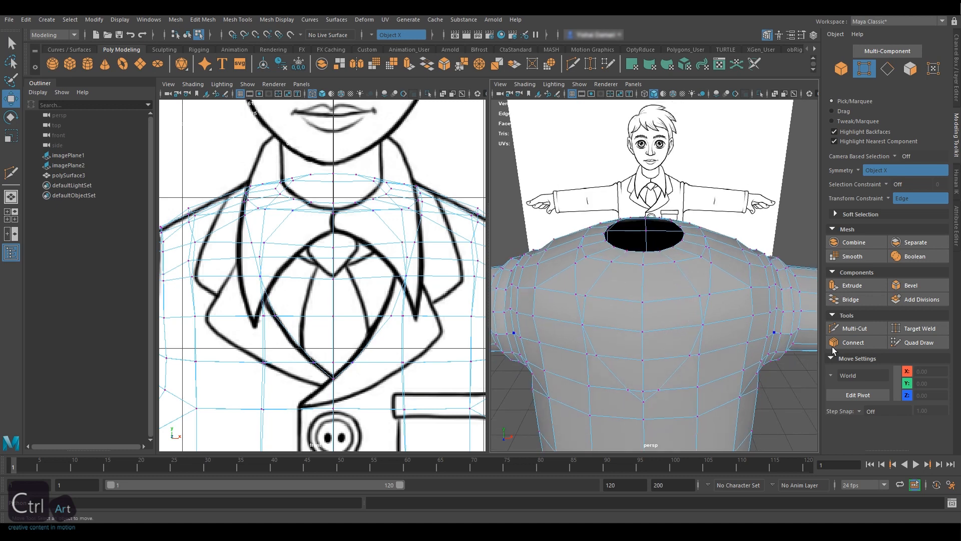
left_click(862, 328)
scroll(876, 412, "down", 1)
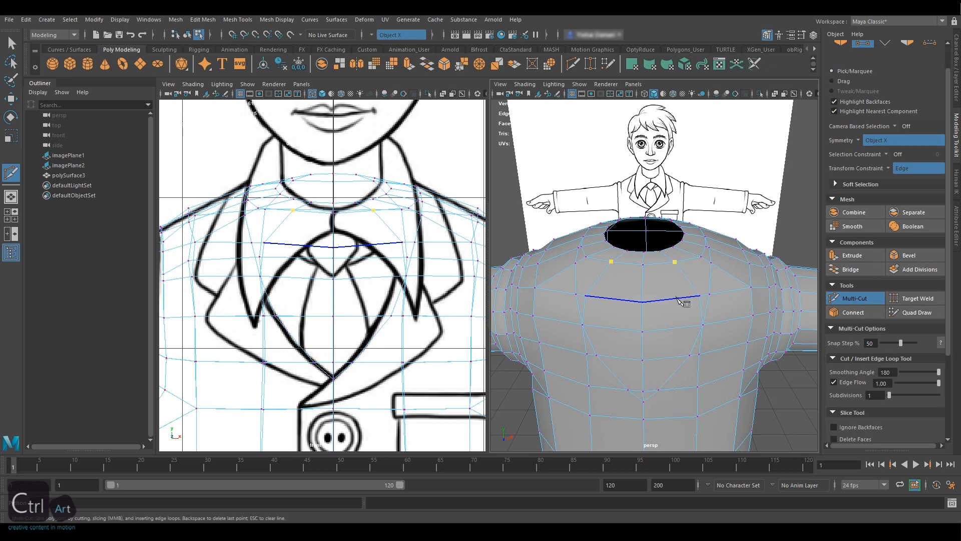
left_click(835, 382)
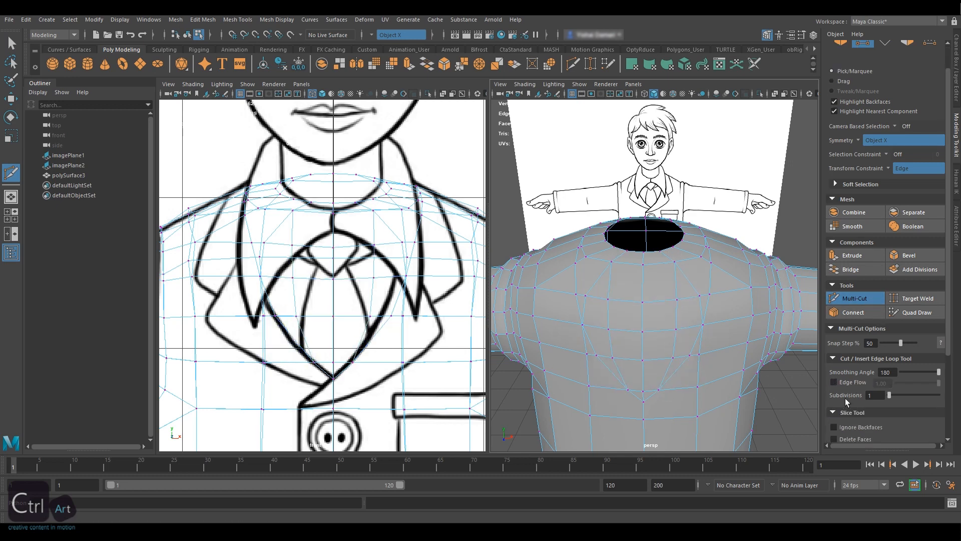
left_click(855, 299)
Step: Slide the mirrored vertices of the new chest edge line along their horizontal edges to even out the spacing
left_click(674, 263)
key("w")
left_click_drag(724, 262, 719, 262)
left_click(678, 299)
left_click_drag(727, 299, 727, 328)
left_click(676, 330)
left_click(673, 357)
left_click(677, 329)
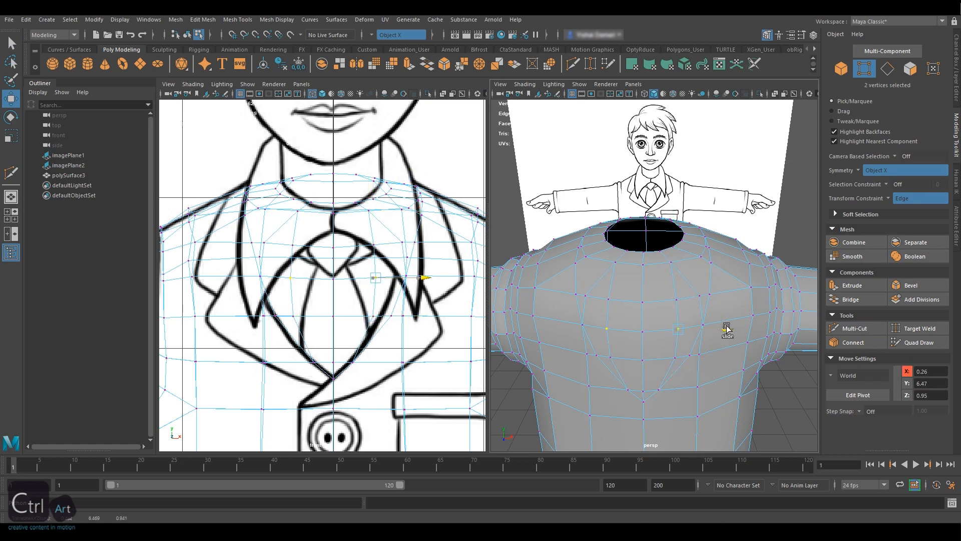
left_click(676, 300)
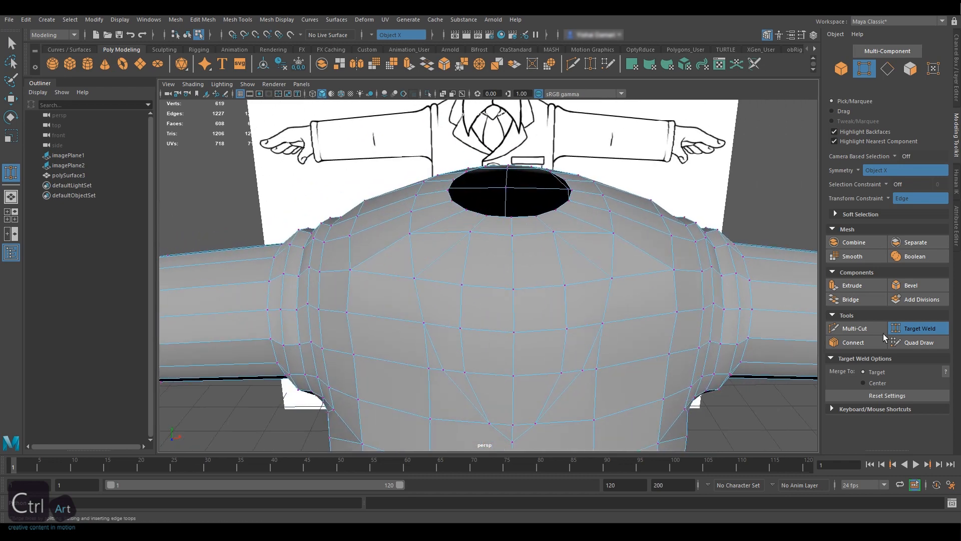
Step: Delete the mirrored pair of diagonal edges below the front of the neck opening
key("q")
key("F10")
left_click(591, 256)
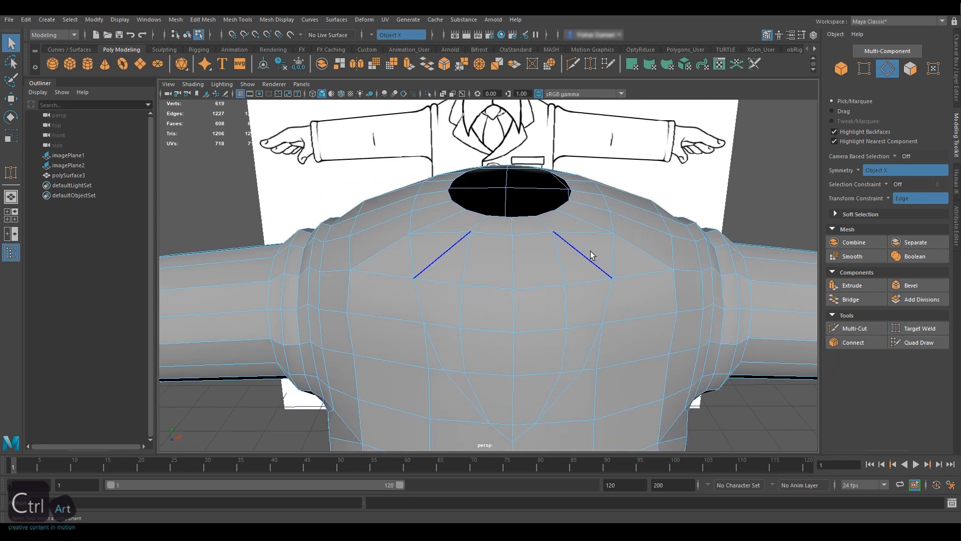
Step: Slide the vertices just below the front of the neck opening along their edges to smooth the rows
left_click(864, 70)
left_click(555, 234)
key("w")
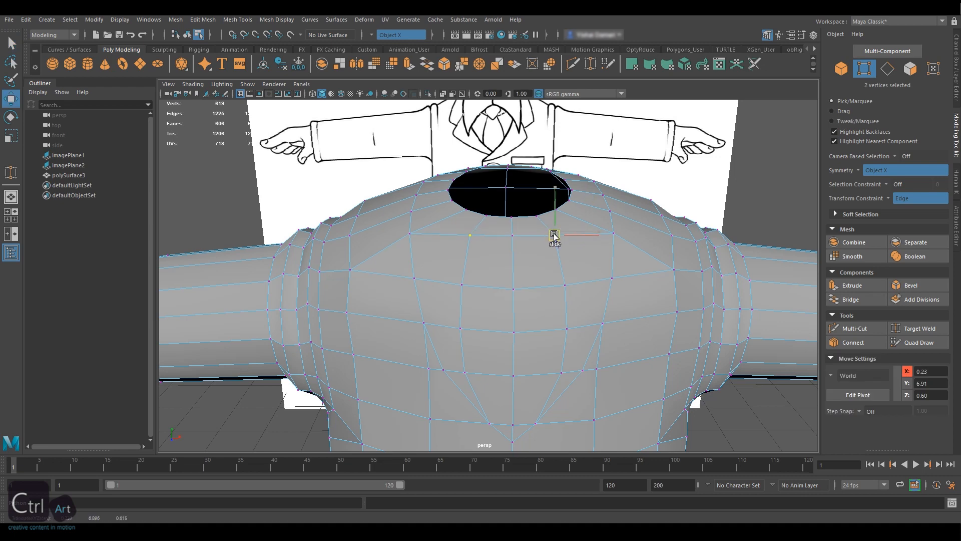
left_click_drag(669, 254, 544, 271, "alt")
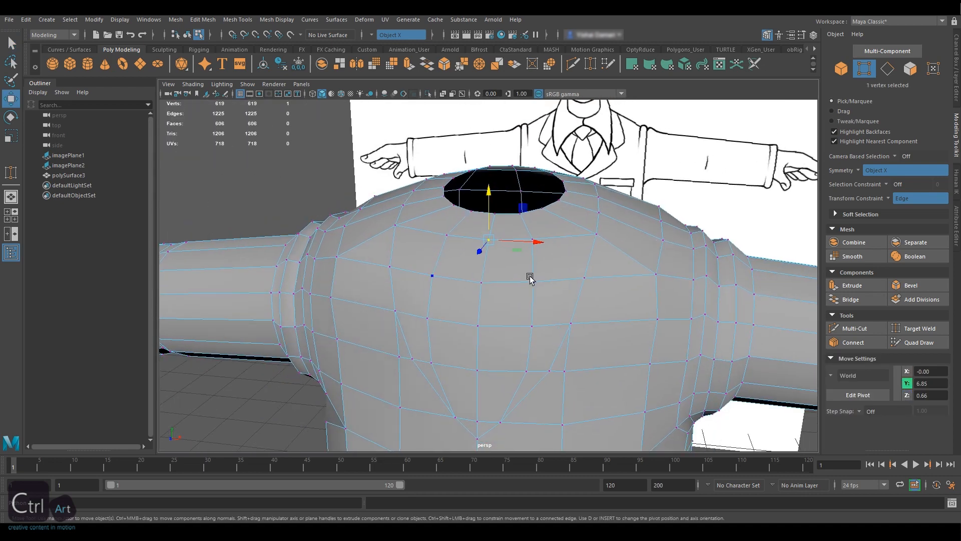
left_click(534, 239)
left_click_drag(569, 240, 567, 212)
left_click_drag(526, 291, 563, 260, "alt")
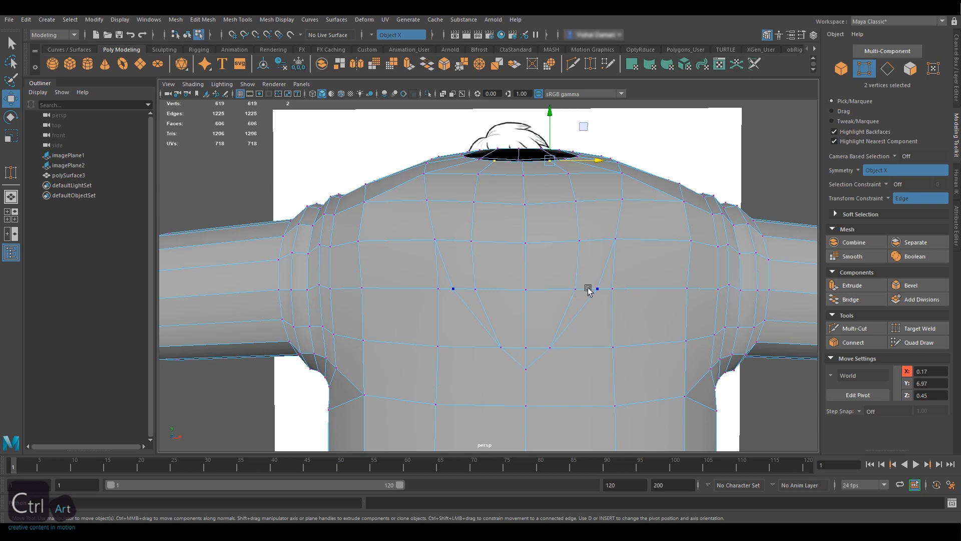
Step: Cut a mirrored edge converging toward the bottom of the chest opening and delete the redundant edge pair beside it
left_click(862, 329)
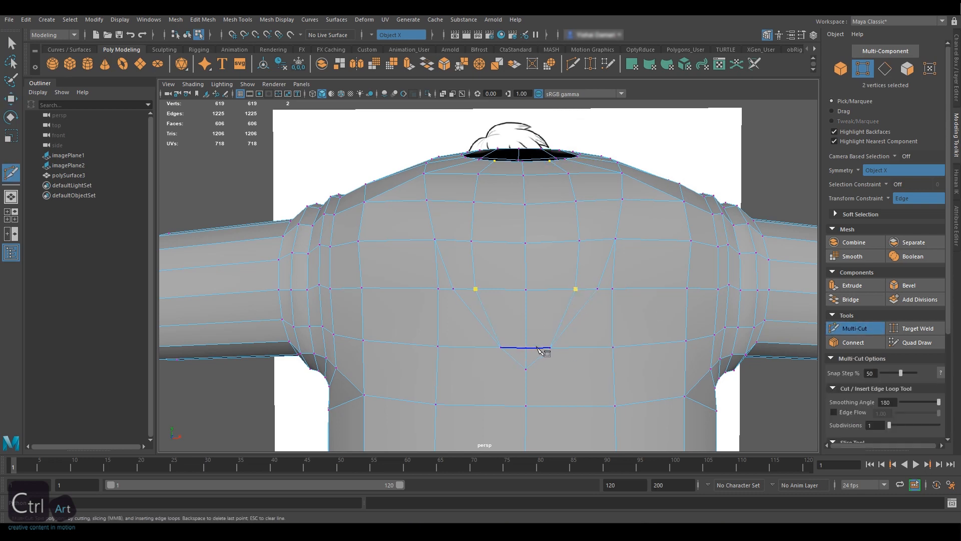
key("Return")
key("q")
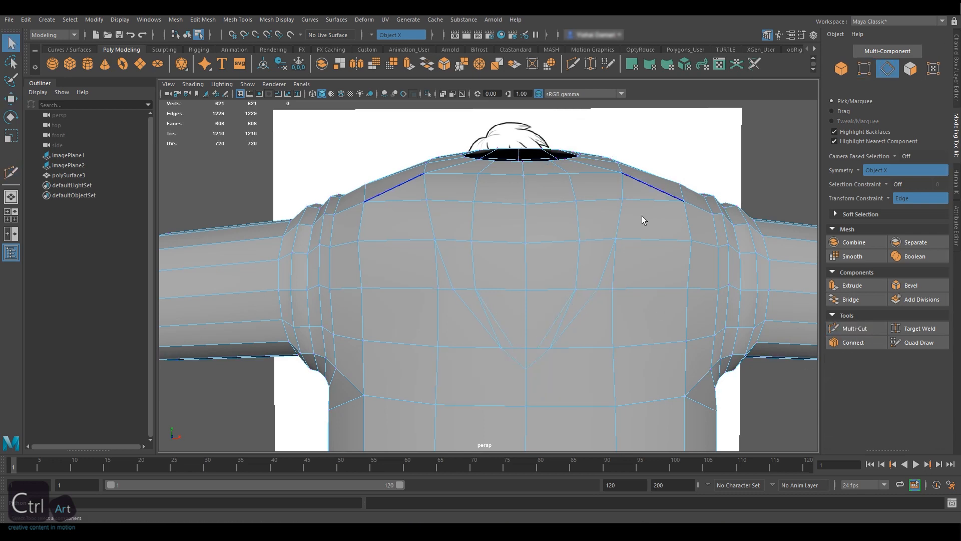
left_click(864, 69)
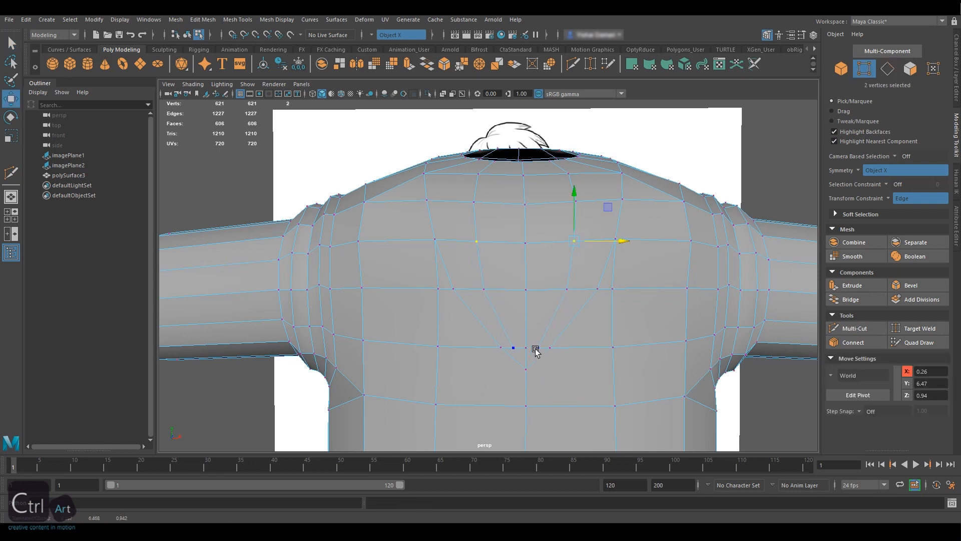
Step: Slide the mirrored vertices near the bottom point of the chest opening upward along their edges
left_click(538, 348)
left_click_drag(538, 299, 537, 295)
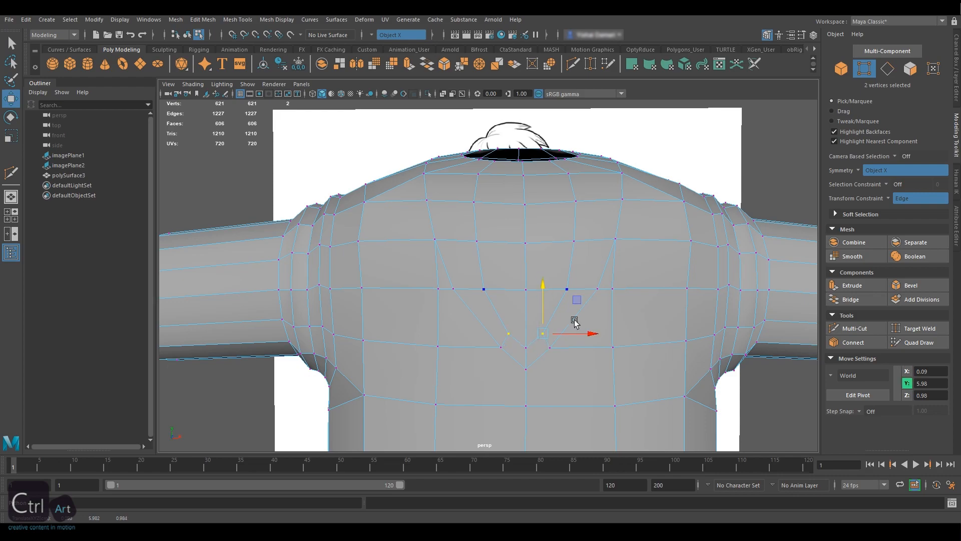
left_click_drag(631, 240, 663, 276, "alt")
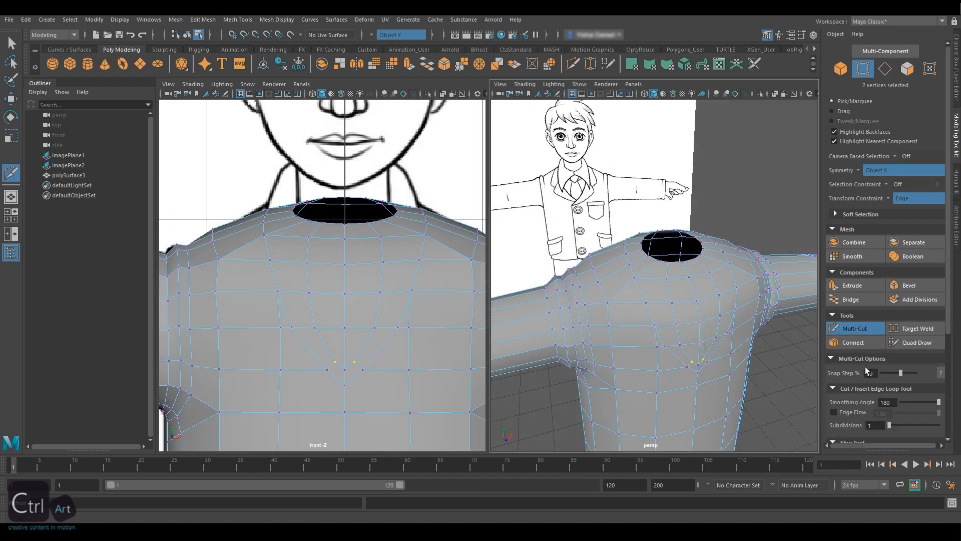
Step: Turn on Edge Flow for Multi-Cut and insert a centred edge loop across the upper back from shoulder to shoulder
left_click(835, 413)
key("4")
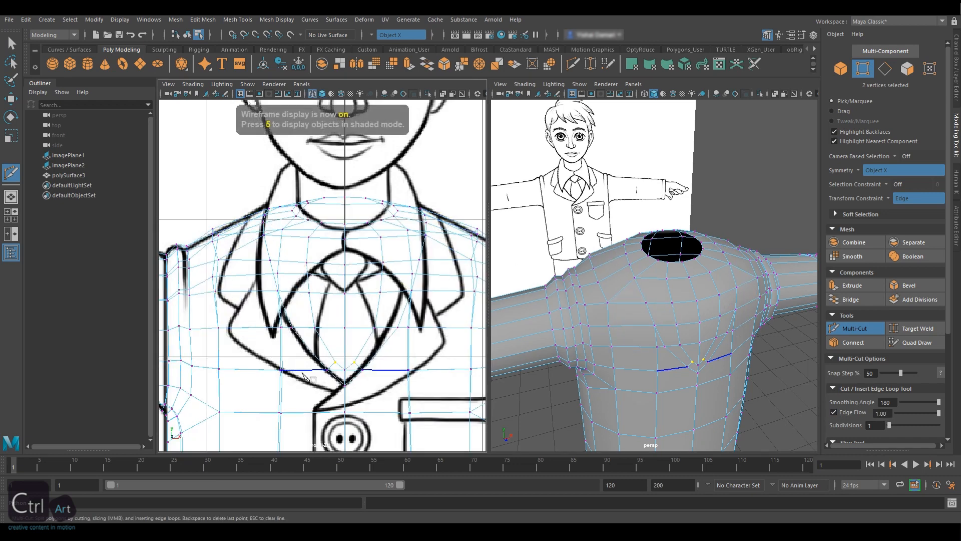
key("5")
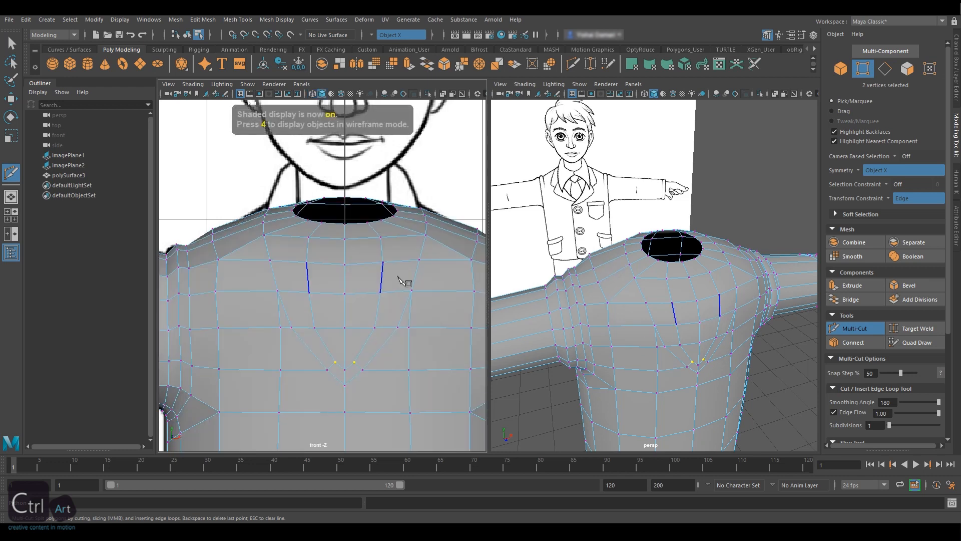
key("5")
mouse_move(609, 267)
left_mouse_down("alt")
mouse_move(642, 310)
mouse_move(644, 298)
mouse_move(654, 302)
mouse_move(652, 276)
left_mouse_up("alt")
scroll(661, 271, "up", 1)
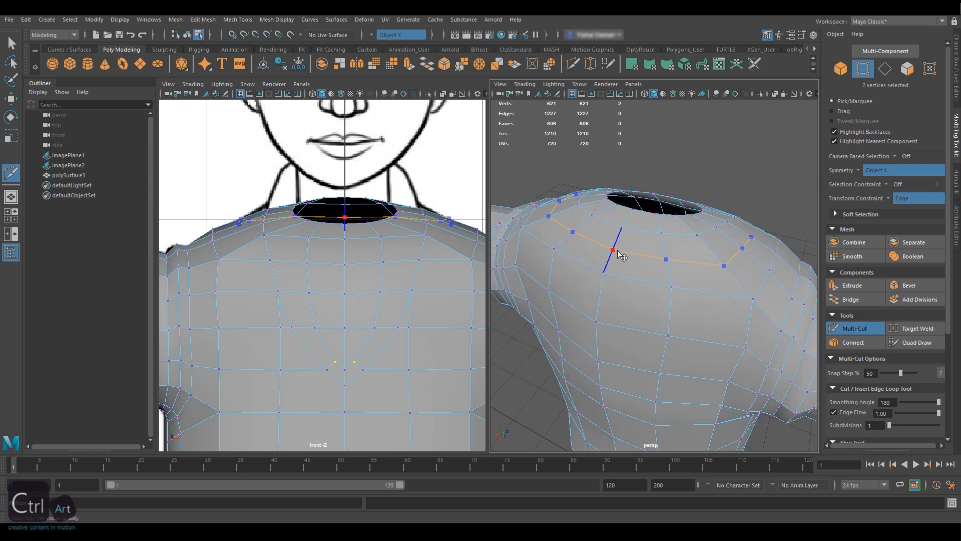
left_click(615, 251, "ctrl+shift")
left_click(724, 264)
left_click_drag(743, 267, 711, 273, "alt")
Step: Slide the vertices of the new upper-back edge loop along their edges to even out the flow
key("q")
left_click(700, 302)
key("w")
left_click(650, 290)
left_click(604, 269)
left_click(735, 293)
left_click_drag(711, 273, 669, 277, "alt")
left_click_drag(761, 269, 613, 278, "alt")
Step: Show the front view in wireframe and slide the mirrored shoulder-top vertices inward toward the drawn collar line
key("4")
middle_click_drag(311, 267, 339, 274, "alt")
left_click_drag(295, 229, 303, 228)
right_click_drag(303, 228, 350, 229, "alt")
left_click(264, 185)
left_click_drag(300, 185, 323, 185)
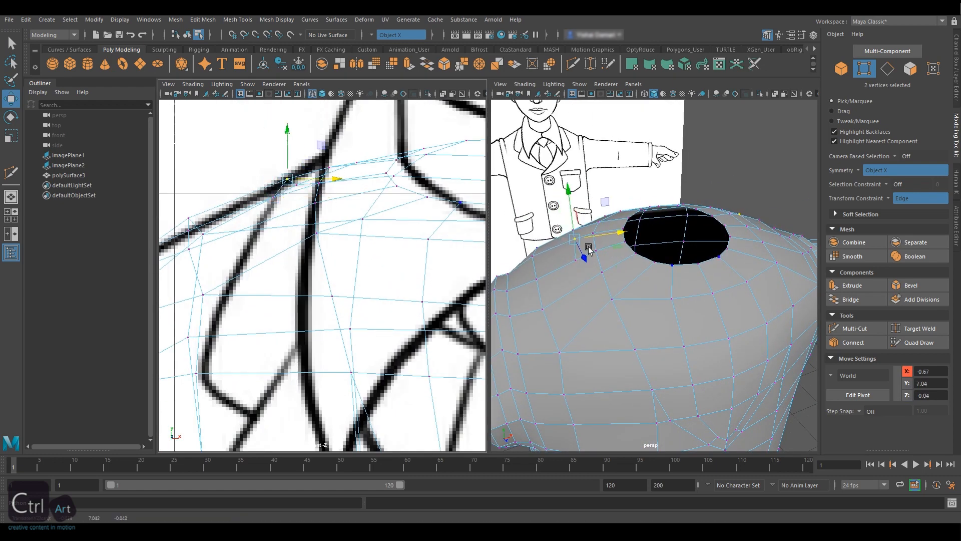
Step: Adjust the neighbouring vertices behind the neck and align the shoulder-top vertices with the drawn collar and shoulder junction
left_click_drag(584, 252, 720, 260, "alt")
left_click(704, 290)
left_click_drag(704, 290, 698, 285)
left_click(656, 284)
left_click_drag(656, 284, 689, 259)
left_click(692, 264)
middle_click_drag(393, 232, 355, 240, "alt")
left_click(715, 257)
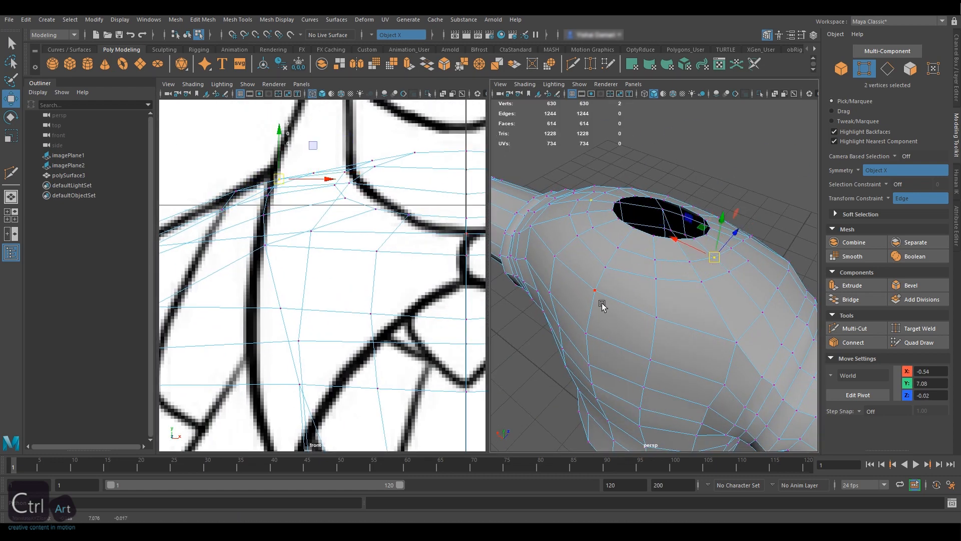
Step: Activate Multi-Cut with its Edge Flow option off
left_click_drag(603, 305, 305, 289, "alt")
right_click_drag(304, 289, 261, 292, "alt")
left_click_drag(625, 309, 602, 299, "alt")
left_click(557, 302)
middle_click_drag(576, 300, 598, 272, "alt")
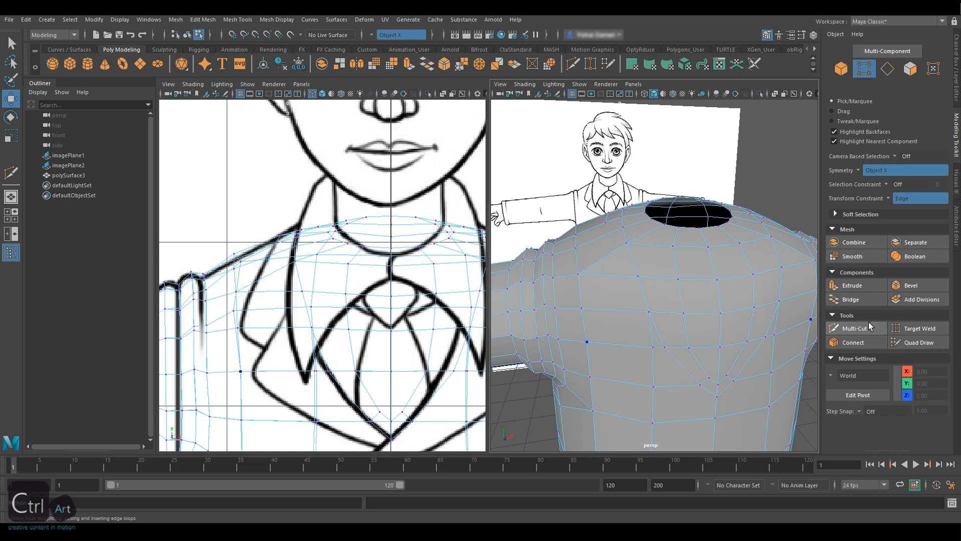
left_click(855, 328)
scroll(880, 407, "down", 2)
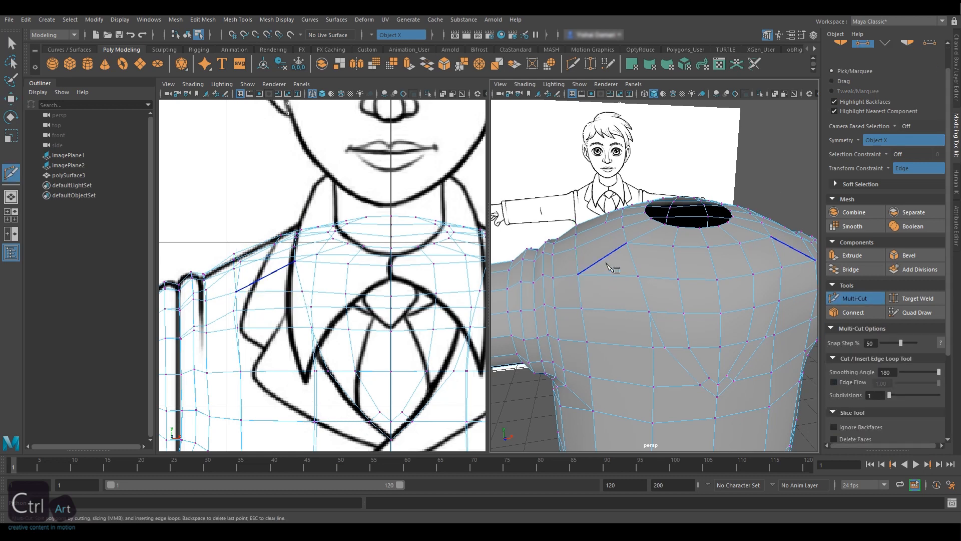
Step: Cut a mirrored edge line from the shoulder along the drawn outer collar to its notch and back to the inner chest edges
left_click_drag(611, 268, 648, 288, "alt")
left_click(616, 248)
middle_click_drag(272, 258, 288, 257, "alt")
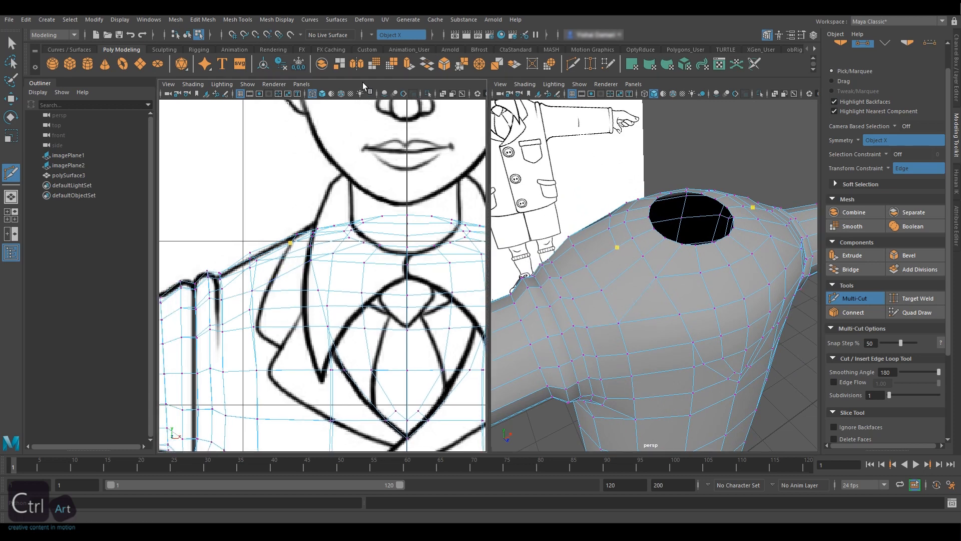
left_click(271, 281)
middle_click_drag(264, 308, 294, 294, "alt")
scroll(286, 299, "up", 4)
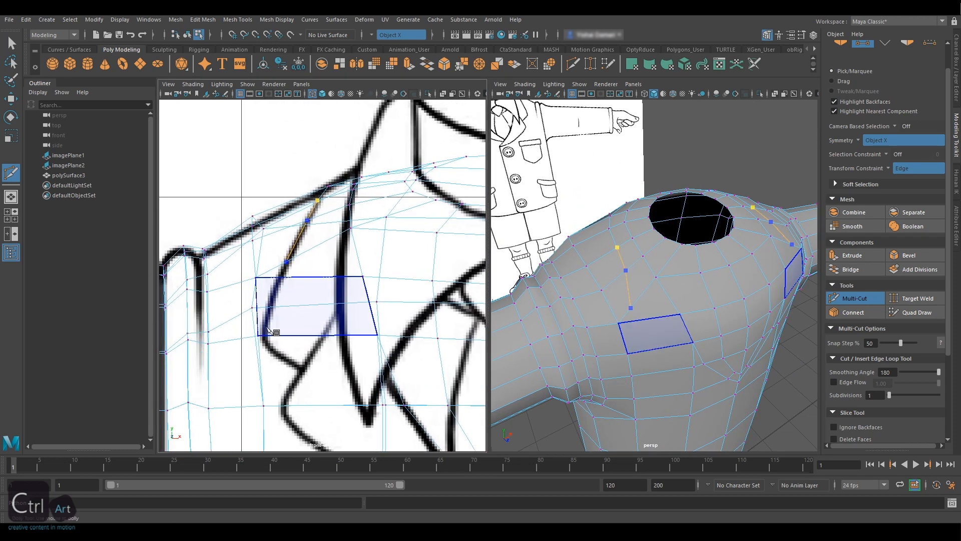
left_click(281, 277)
left_click_drag(755, 317, 643, 268, "alt")
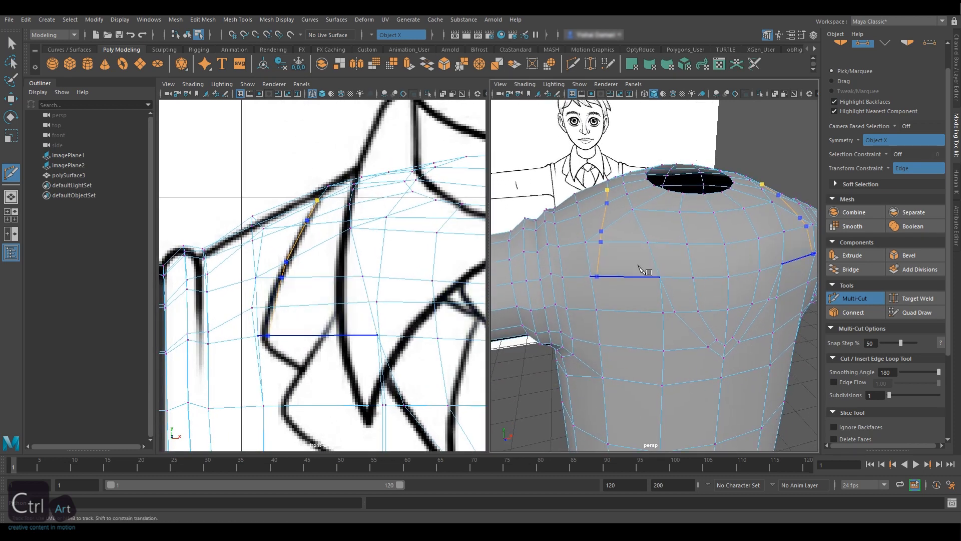
middle_click_drag(309, 359, 327, 335, "alt")
left_click(321, 346)
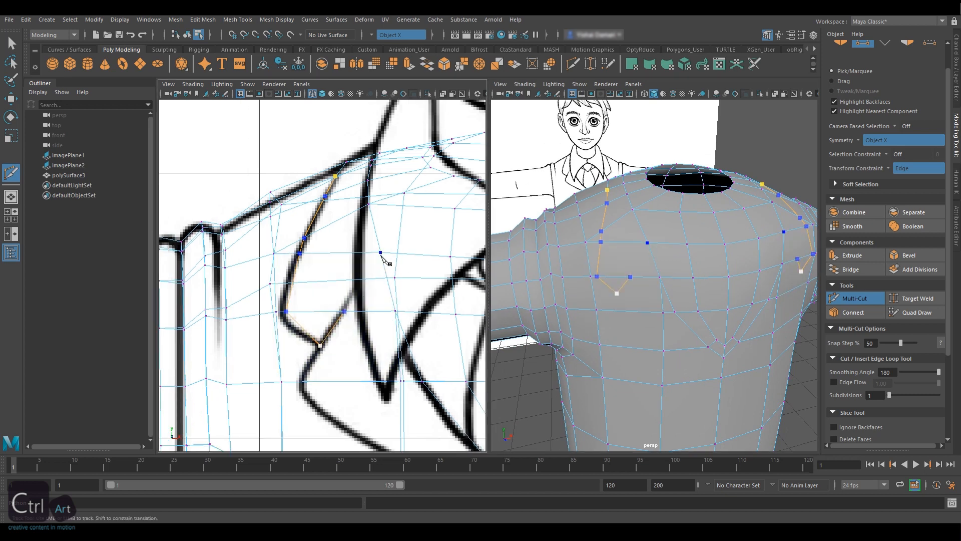
left_click(381, 252)
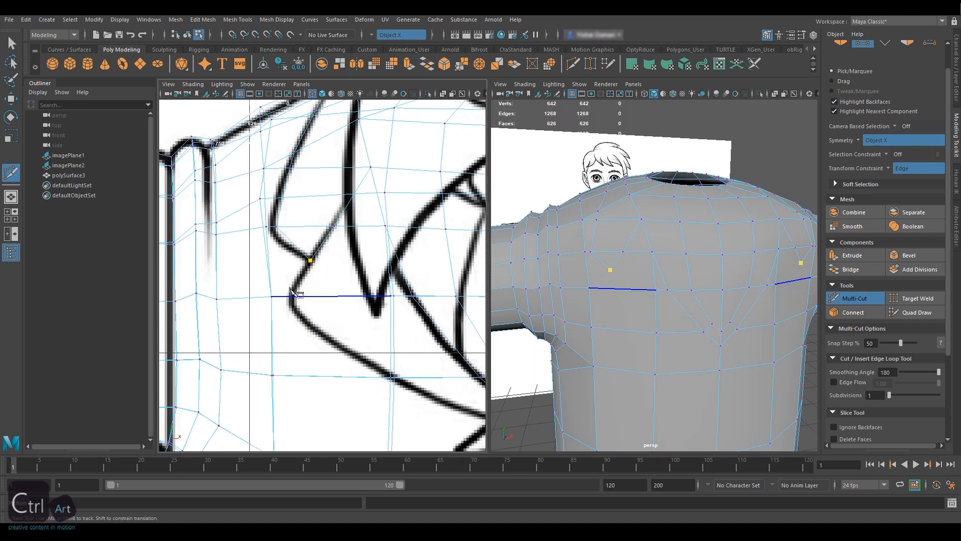
Step: Cut a mirrored edge line from the collar notch around the drawn lapel's outer edge down to the jacket's centre
left_click(292, 296)
middle_click_drag(367, 332, 310, 286, "alt")
left_click(349, 342)
middle_click_drag(349, 343, 316, 313, "alt")
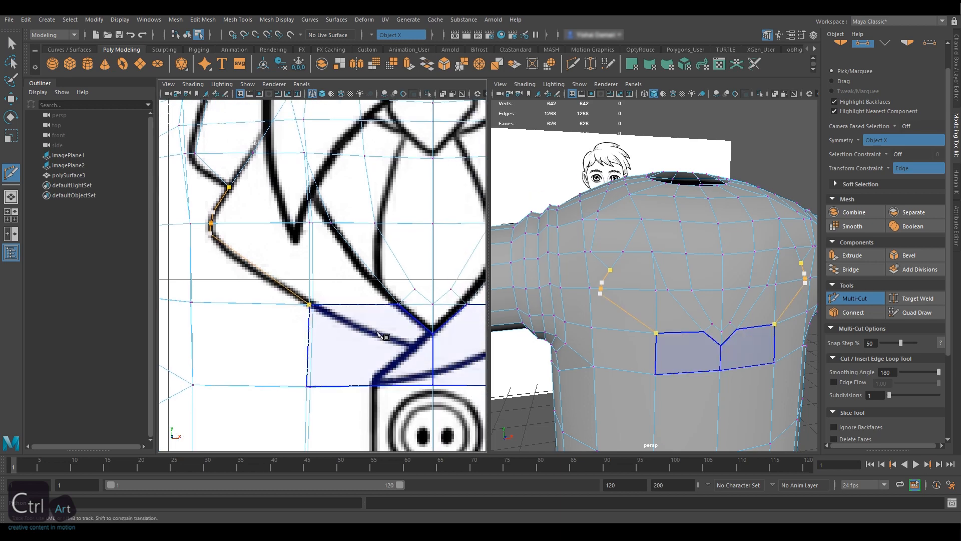
left_click(414, 347)
scroll(421, 335, "down", 6)
middle_click_drag(422, 326, 395, 316, "alt")
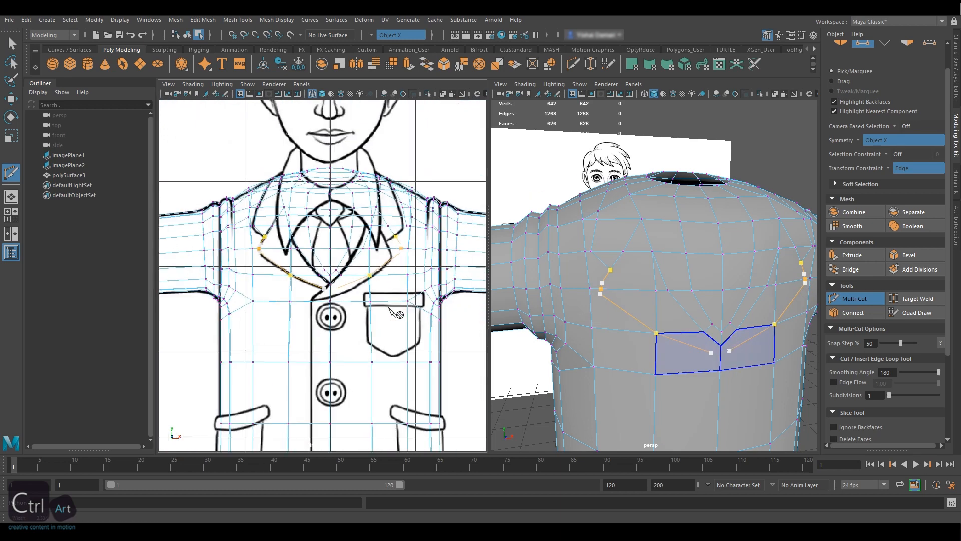
scroll(395, 315, "up", 2)
scroll(323, 296, "up", 5)
left_click(348, 303)
left_click_drag(700, 308, 626, 326, "alt")
key("Return")
Step: Turn off Symmetry and the Transform Constraint to edit the overlapping lapel ends one side at a time
left_click(867, 145)
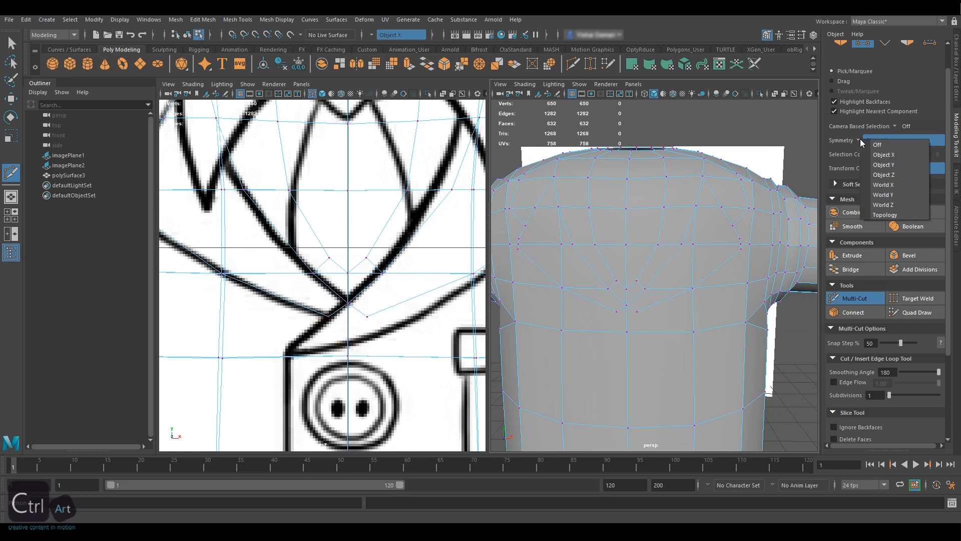
left_click(893, 143)
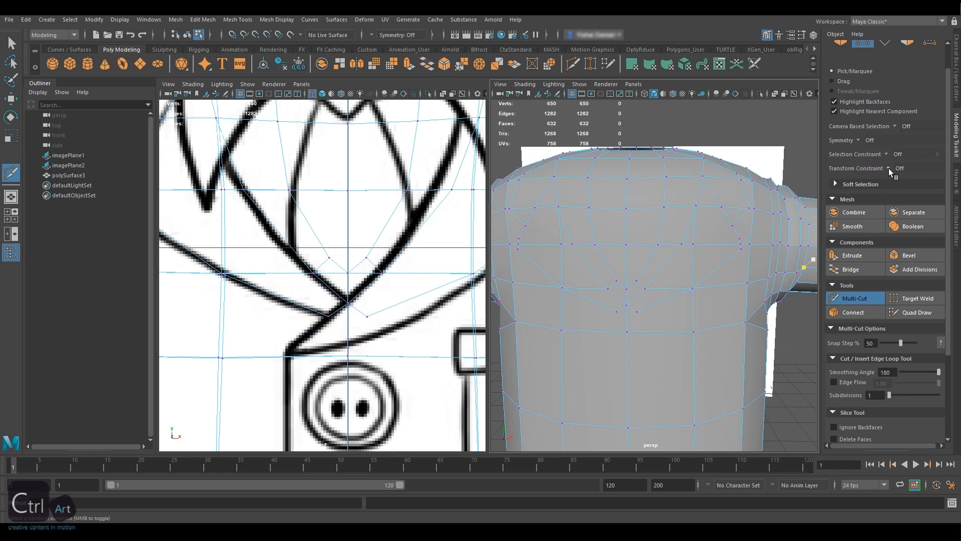
scroll(390, 301, "down", 4)
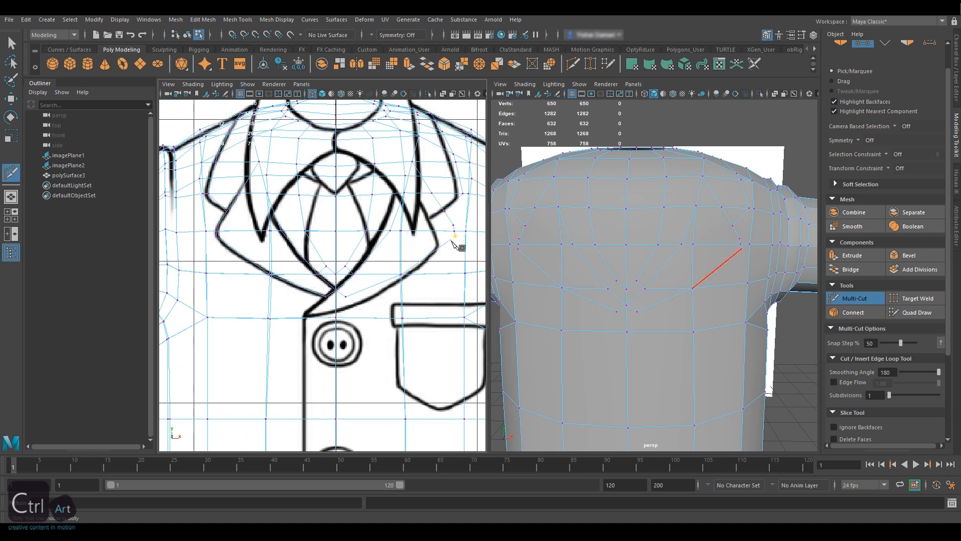
scroll(311, 319, "up", 3)
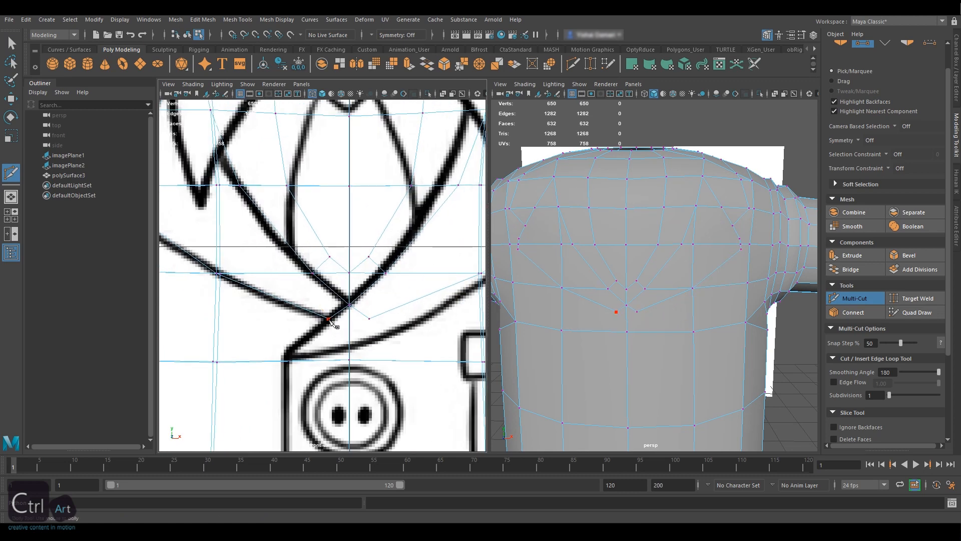
Step: Cut the overlapping lapel's edge from the crossing near the jacket's centre to the drawn corner of the front opening
left_click(349, 346)
middle_click_drag(370, 318, 345, 316, "alt")
left_click(346, 316)
key("q")
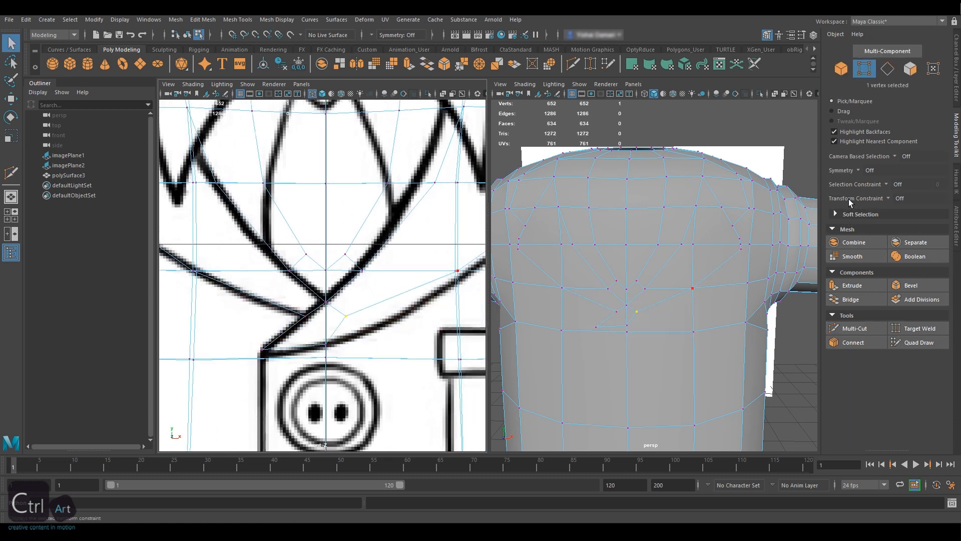
Step: Set the Transform Constraint to Edge and slide the lower lapel vertex beside the centre line outward toward the drawn outline
left_click(856, 198)
left_click(903, 213)
key("w")
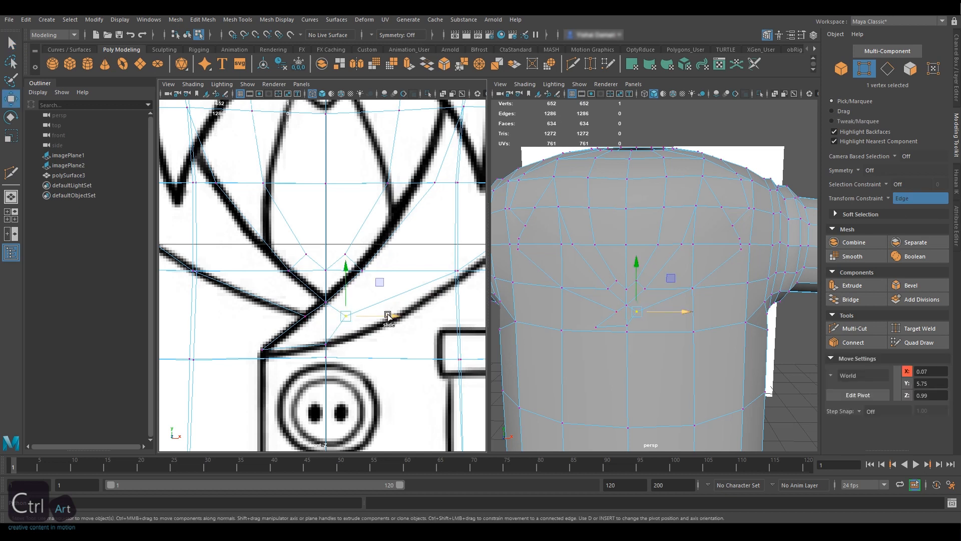
left_click_drag(396, 316, 469, 308)
left_click_drag(411, 243, 369, 302)
left_click_drag(299, 345, 299, 346)
left_click_drag(412, 321, 413, 320)
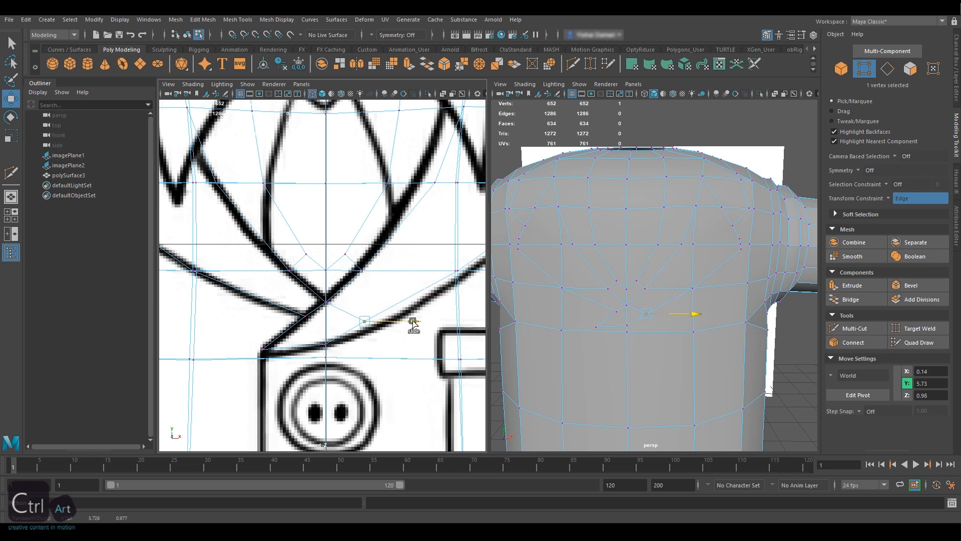
Step: Set the Transform Constraint to Surface and move the lower lapel vertex onto the drawn curve of the overlapping lapel
left_click(889, 200)
left_click(907, 224)
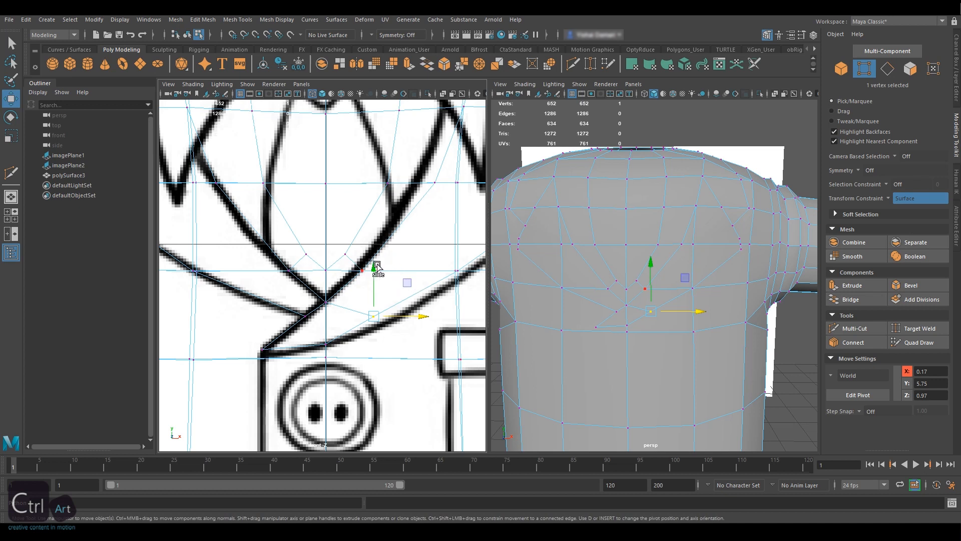
left_click_drag(377, 266, 375, 270)
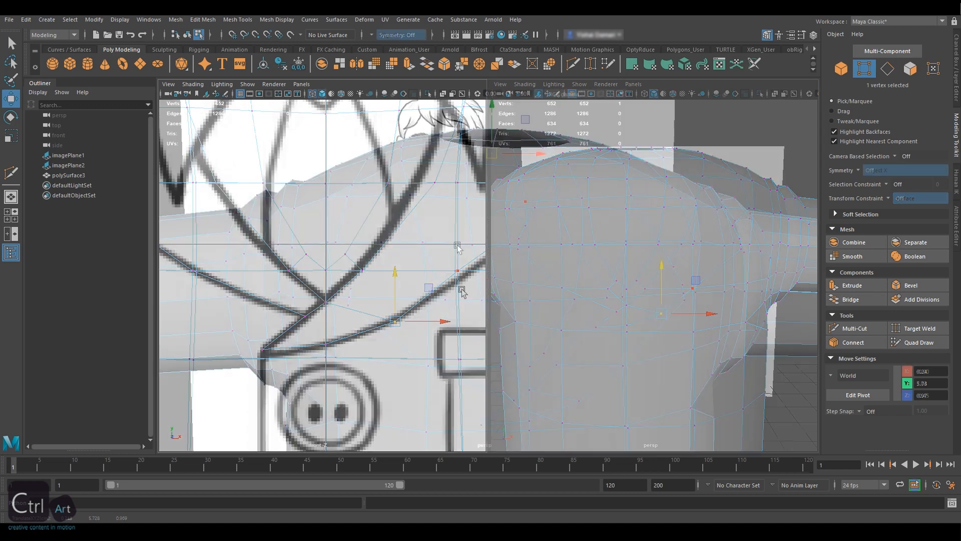
Step: With Object X symmetry on and Transform Constraint off, connect the collar notch area to the inner chest vertex on both sides
left_click_drag(358, 188, 364, 182, "alt")
left_click_drag(421, 286, 414, 248, "alt")
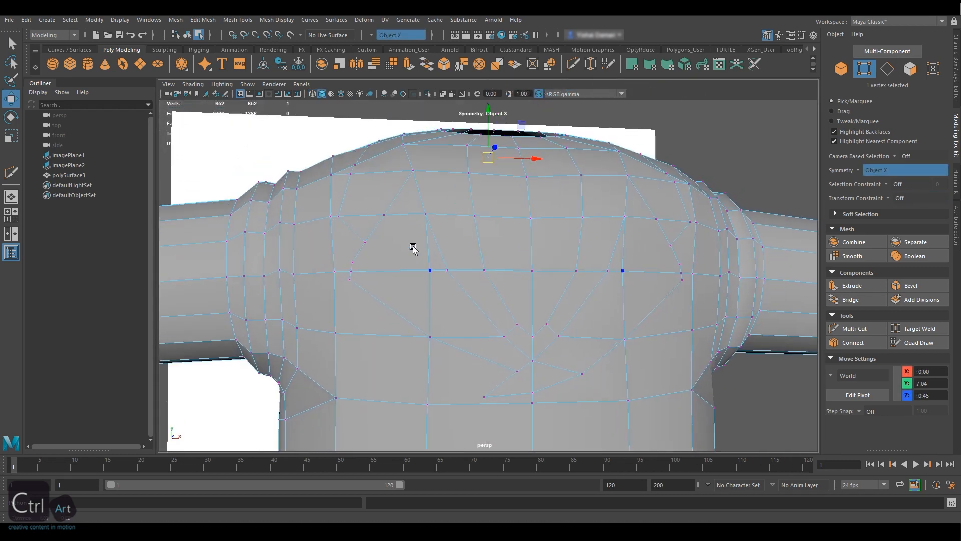
left_click(428, 268)
left_click(363, 242, "shift")
left_click(859, 343)
left_click_drag(656, 281, 630, 281, "alt")
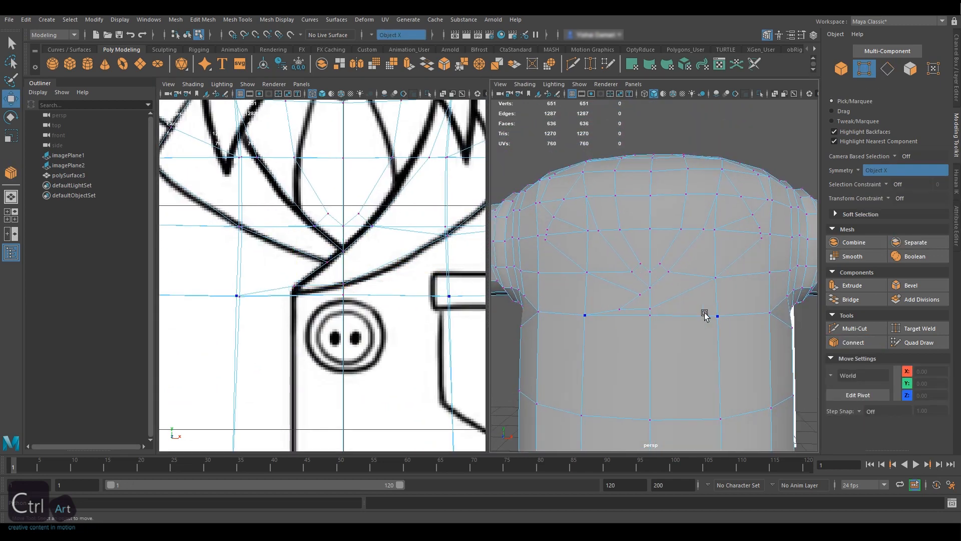
Step: Use Multi-Cut with Object X symmetry to cut from the collar notch vertex across the neighbouring chest face
left_click_drag(558, 224, 719, 225, "alt")
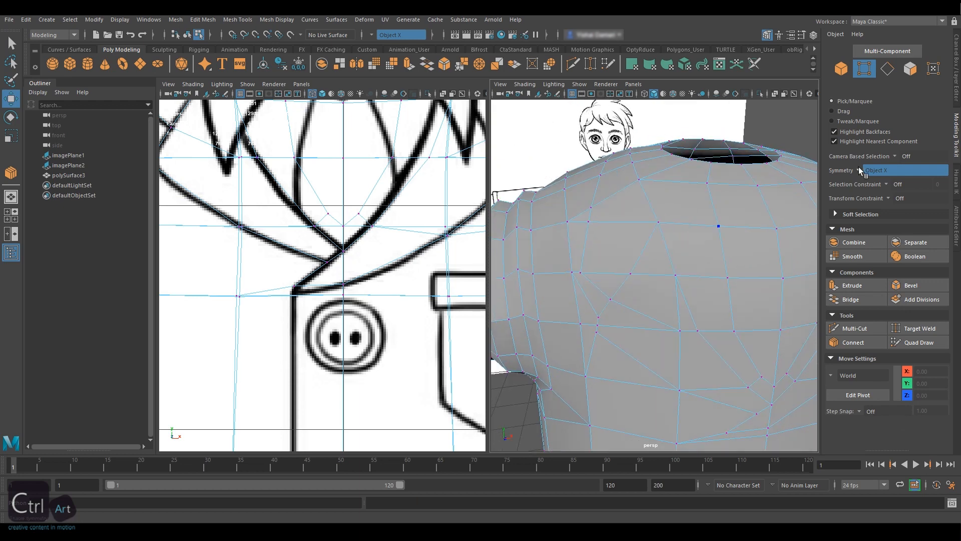
left_click(861, 171)
left_click(834, 341)
left_click(854, 328)
middle_click_drag(281, 201, 381, 335, "alt")
left_click(601, 289)
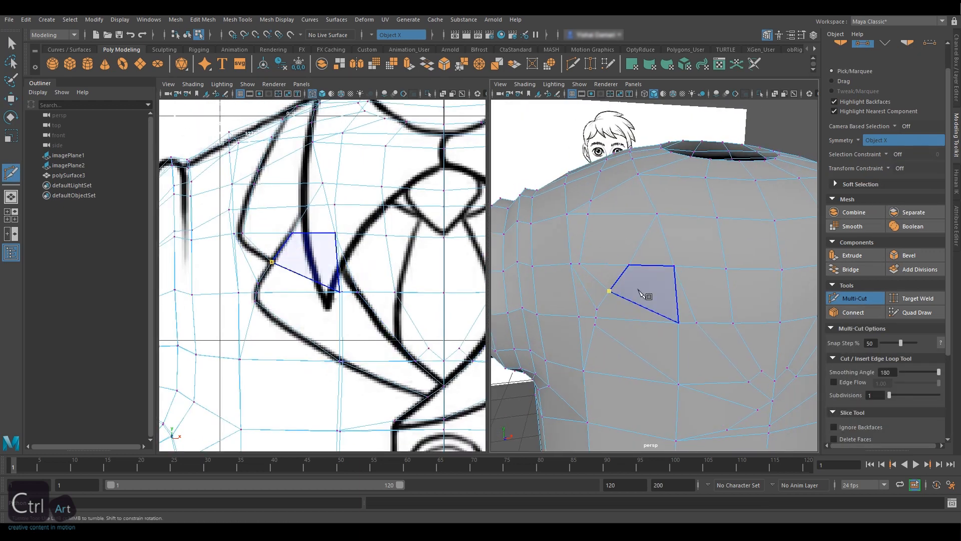
key("w")
Step: Clean up the vertices and edges above the collar notch with Target Weld and Multi-Cut
left_click(620, 264)
left_click(599, 285)
left_click(919, 328)
left_click_drag(646, 300, 612, 275, "alt")
key("q")
left_click(854, 328)
left_click(521, 266)
key("w")
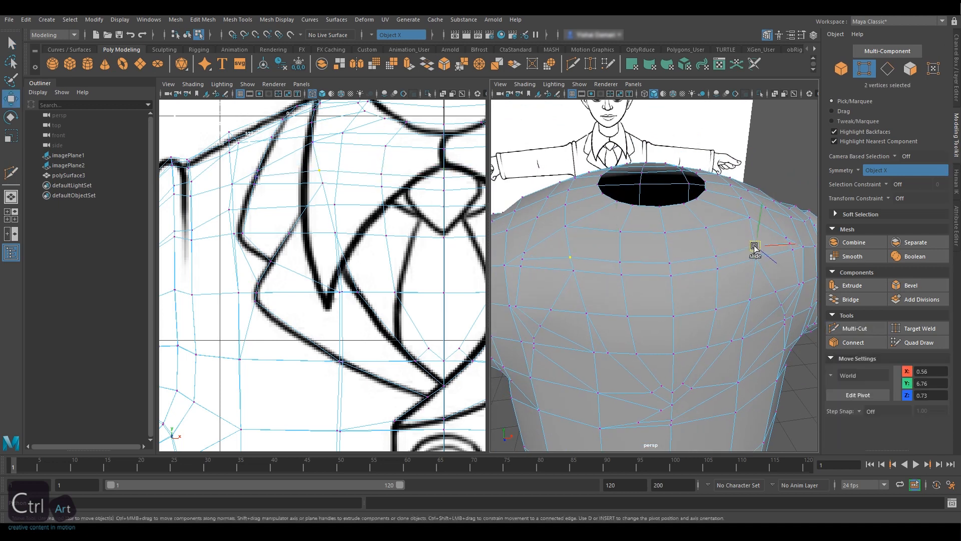
Step: Undo the last three edits to the upper chest vertices
left_click(522, 260)
left_click_drag(572, 286, 650, 250, "alt")
left_click(543, 315)
key("space")
left_click(176, 20)
key("ctrl+z")
key("ctrl+z")
key("ctrl+z")
Step: Target-weld the extra vertex beside the collar line to its neighbour on both sides of the upper chest
left_click(11, 233)
scroll(325, 260, "down", 5)
scroll(602, 268, "up", 5)
scroll(325, 280, "up", 4)
left_click(920, 329)
left_click_drag(575, 262, 591, 263)
left_click_drag(651, 271, 599, 238, "alt")
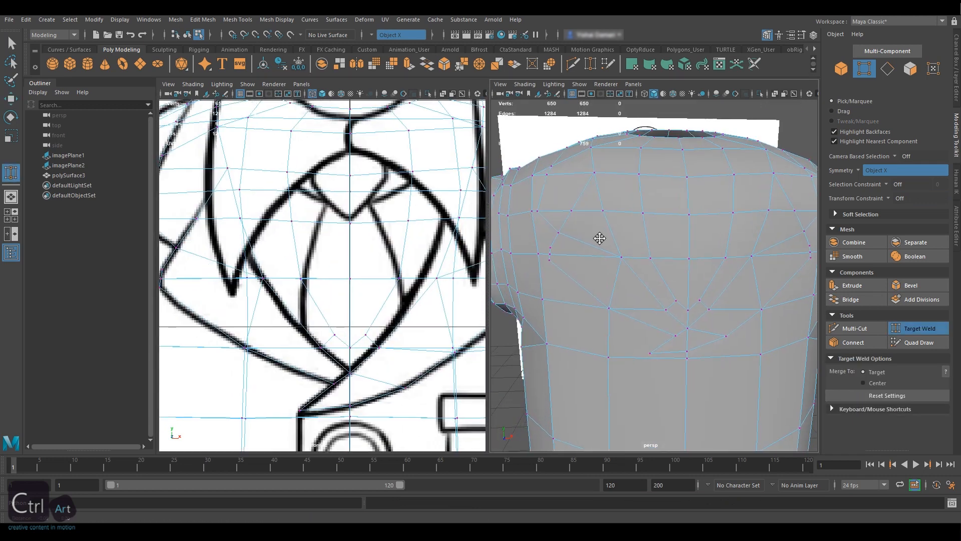
Step: Connect the mirrored vertices around the collar line to route its edges through the upper chest
left_click(853, 343)
left_click_drag(700, 300, 729, 359, "alt")
key("q")
left_click(760, 255)
left_click(853, 342)
left_click_drag(690, 260, 625, 290, "alt")
key("q")
left_click_drag(578, 224, 592, 251)
left_click(202, 20)
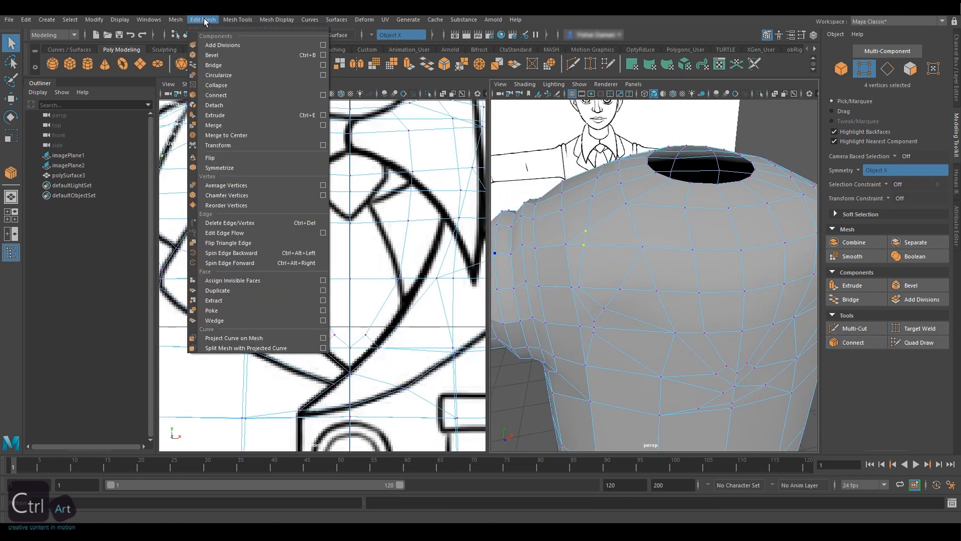
left_click(176, 20)
left_click(203, 20)
left_click(216, 116)
left_click(237, 19)
Step: Connect the vertices between the shoulder and collar and delete the redundant mirrored components there
middle_click_drag(320, 226, 394, 268, "alt")
left_click_drag(576, 210, 671, 205, "alt")
key("w")
left_click(853, 342)
key("w")
left_click(755, 246)
left_click_drag(756, 246, 617, 307, "alt")
key("ctrl+Delete")
Step: Cut a replacement mirrored edge across the upper chest and delete the leftover vertices beside the collar
left_click(854, 328)
left_click(635, 263)
left_click(678, 261)
key("q")
left_click(617, 245)
key("ctrl+Delete")
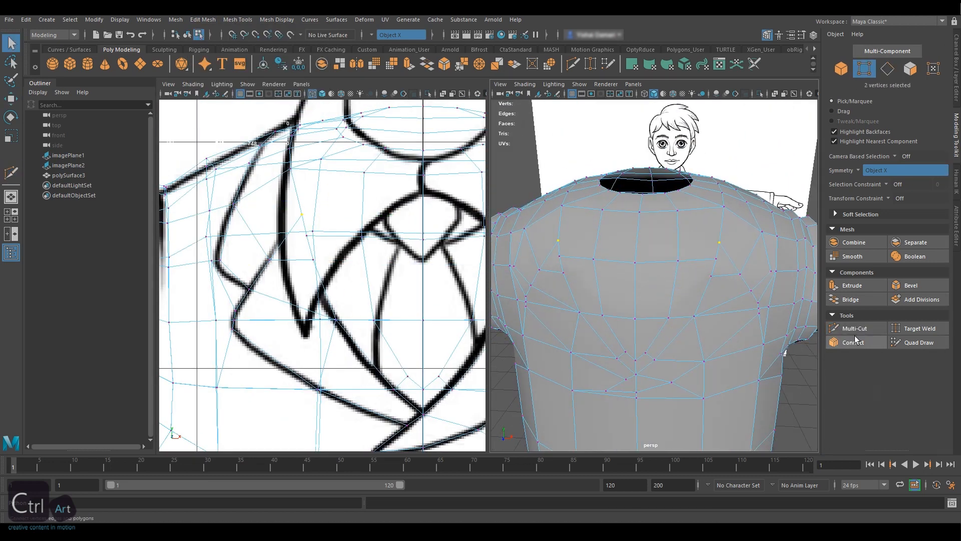
Step: Clean up the extra vertices near the collar notch and slide the lapel's outer-corner vertices onto the drawn edge
left_click(917, 328)
left_click_drag(751, 260, 771, 283, "alt")
key("w")
left_click(573, 259)
mouse_move(573, 258)
left_mouse_down("ctrl+shift")
mouse_move(566, 239)
mouse_move(549, 241)
left_mouse_up("ctrl+shift")
left_click(536, 275)
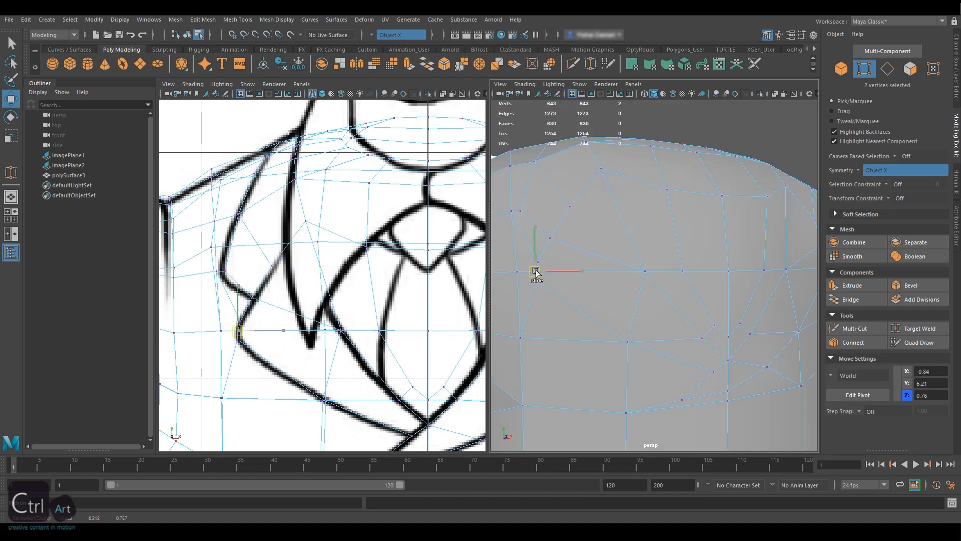
left_click_drag(536, 275, 661, 250, "alt")
Step: Average the selected vertices beside the lapel to even out the chest surface
left_click(203, 20)
left_click(225, 182)
key("w")
left_click(682, 240)
Step: Switch to face selection and enlarge the perspective view around the jacket's collar and lapels
left_click(910, 69)
left_click(901, 199)
key("space")
scroll(701, 225, "down", 3)
left_click_drag(700, 225, 711, 245, "alt")
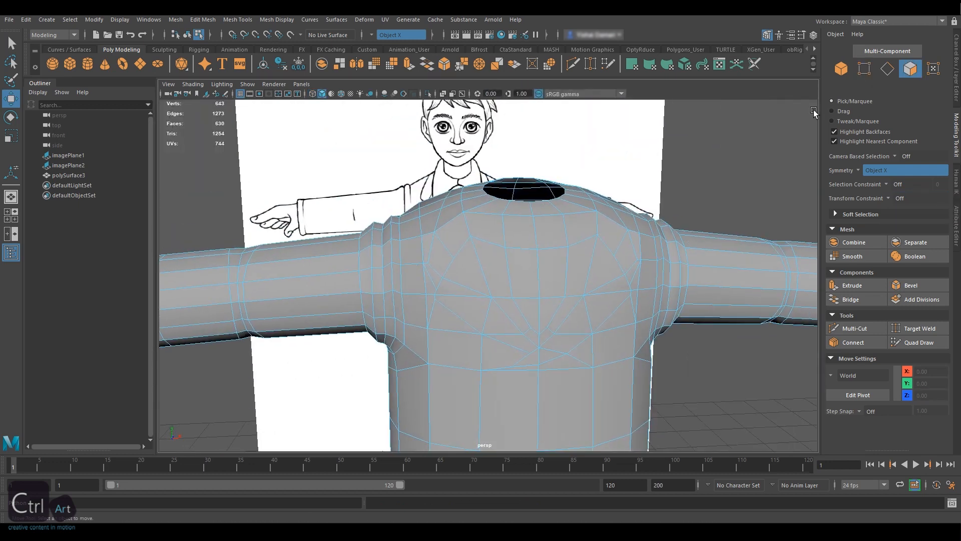